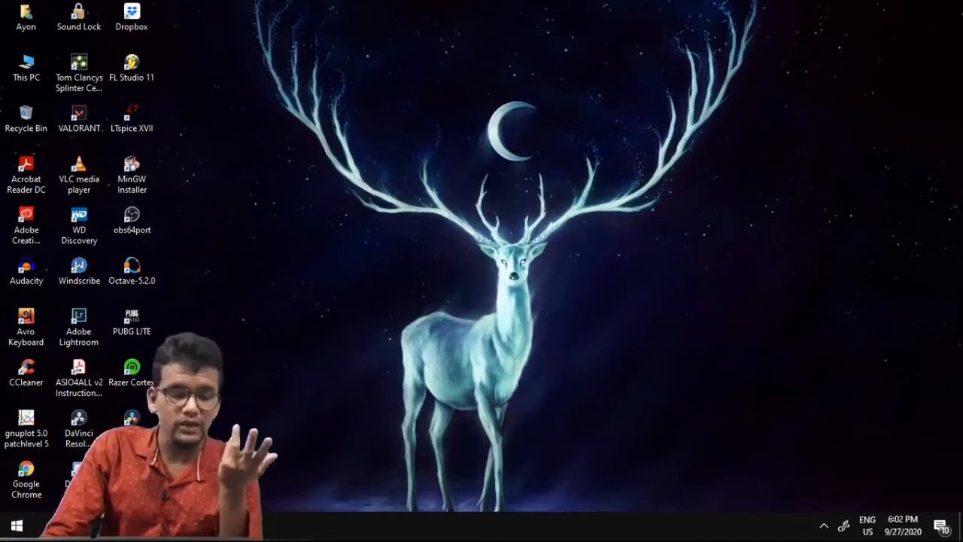
- Switch to Google Chrome, search for "obs studio download" in a new tab, and open the Download OBS Studio result
click(155, 525)
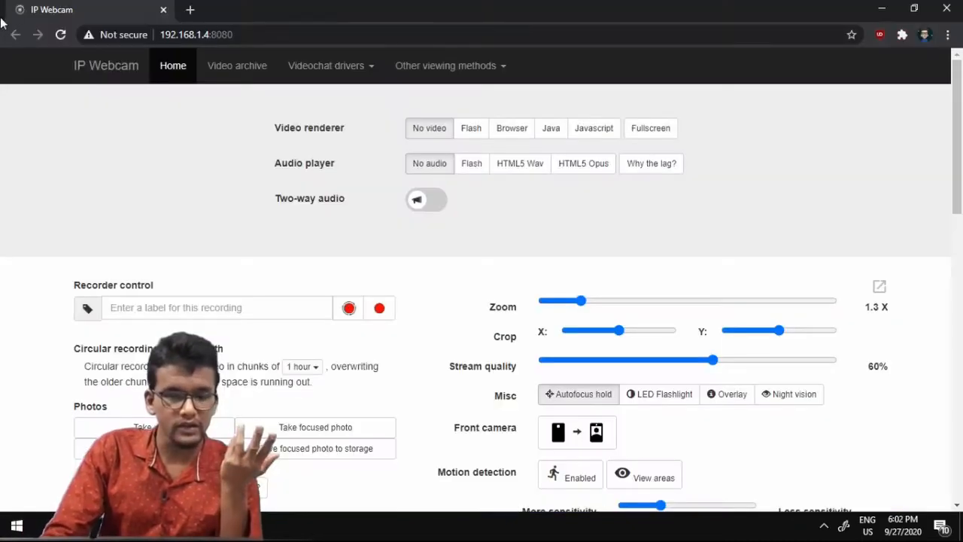
click(191, 11)
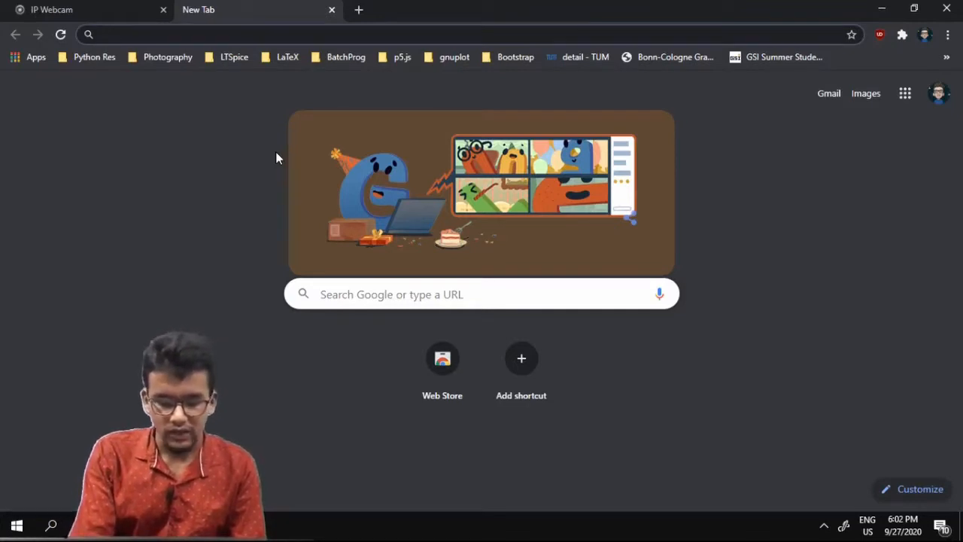
text(obs)
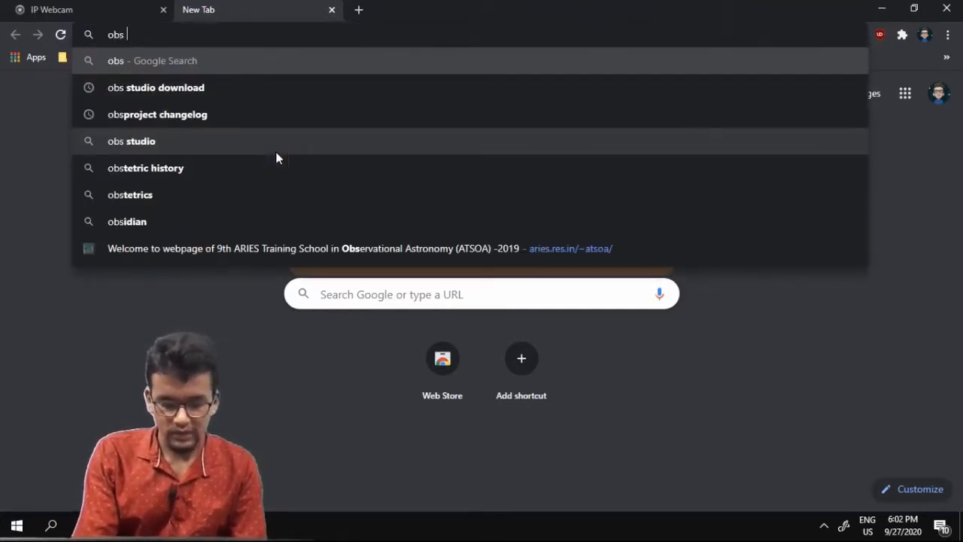
text( studio)
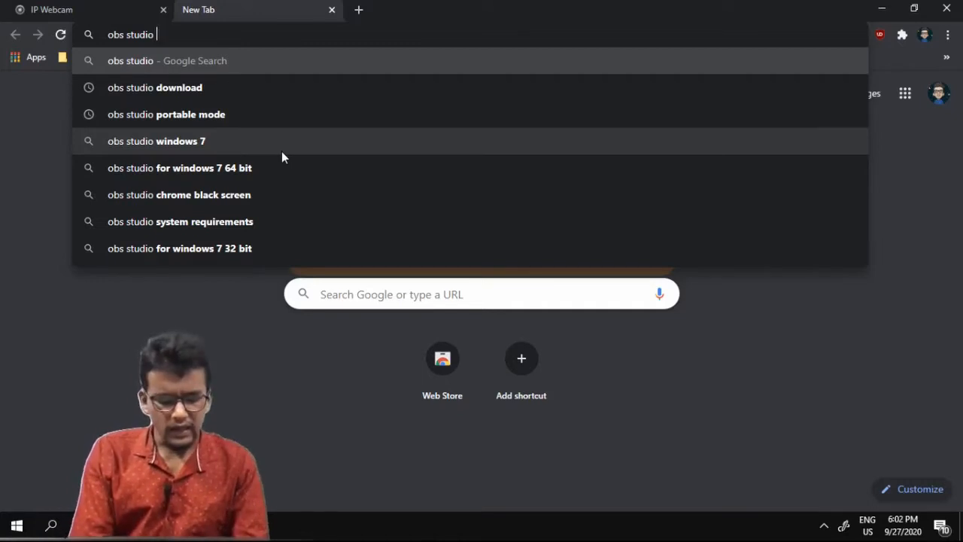
text(downloa)
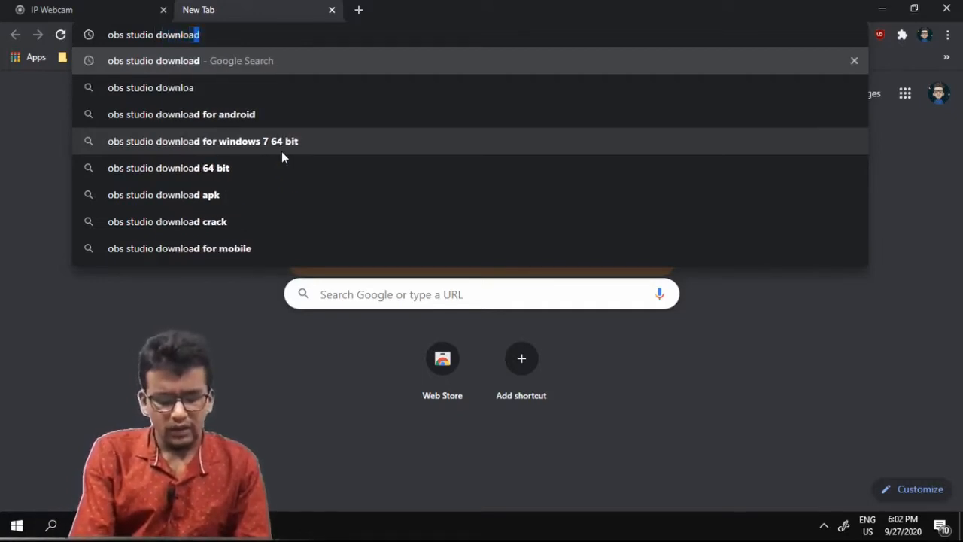
text(d)
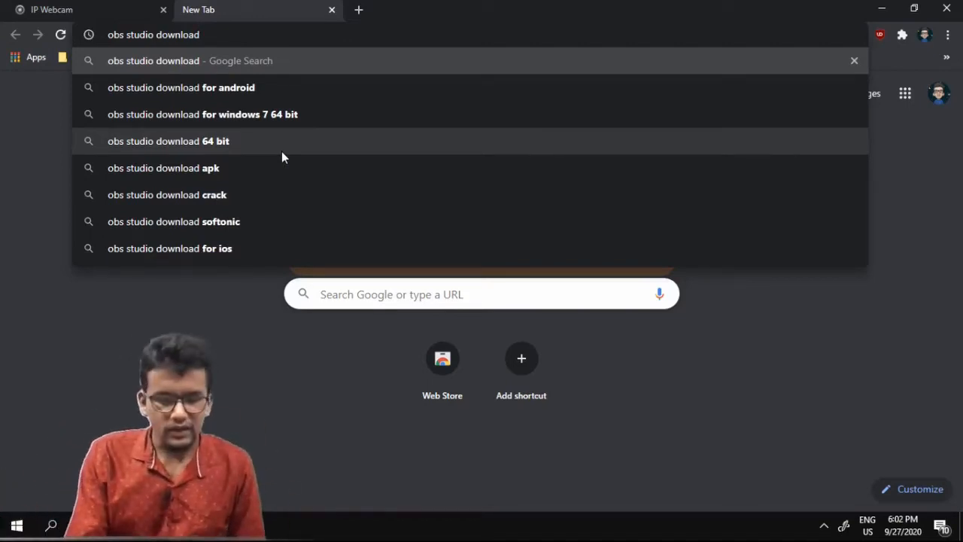
key(Return)
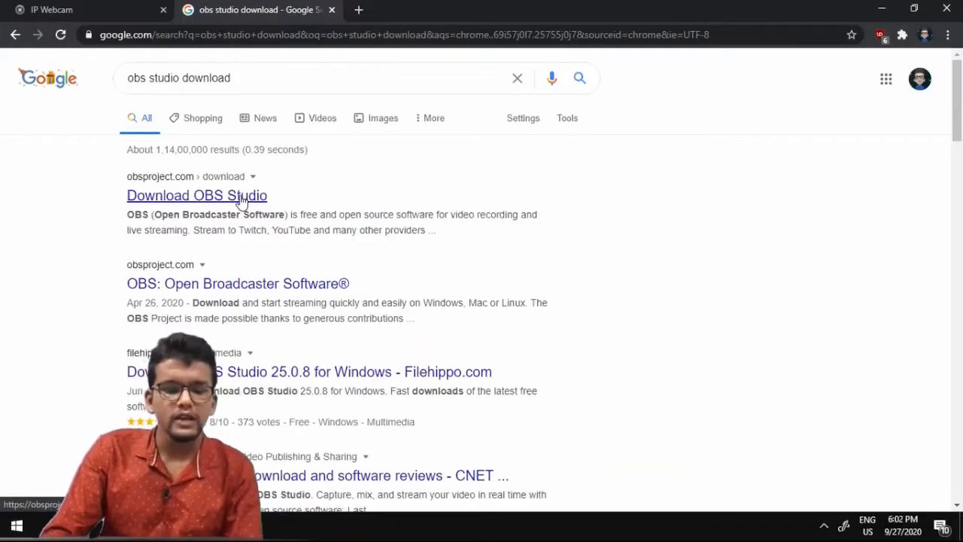
click(241, 198)
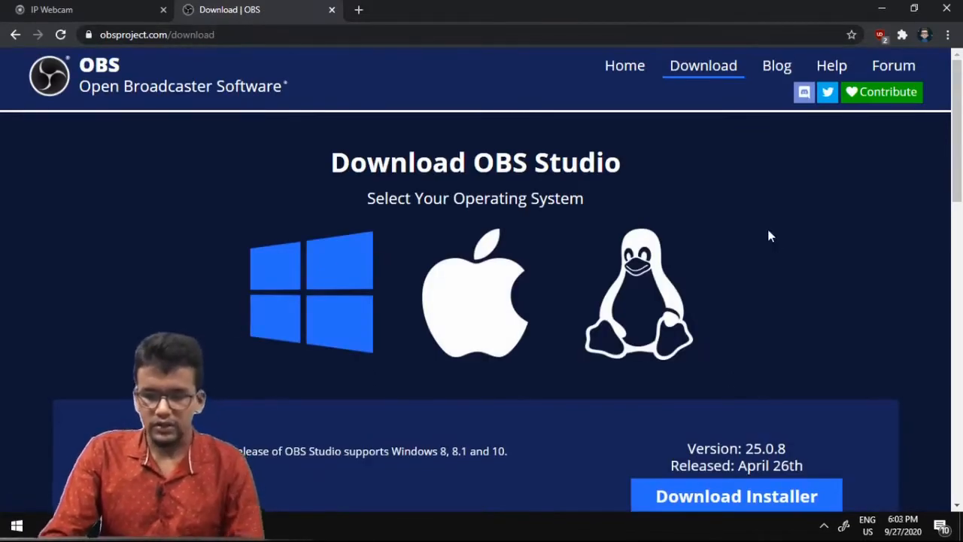
- Outline the Windows, Apple and Linux logos with the on-screen pen and clear the markings
scroll(766, 221, down, 1)
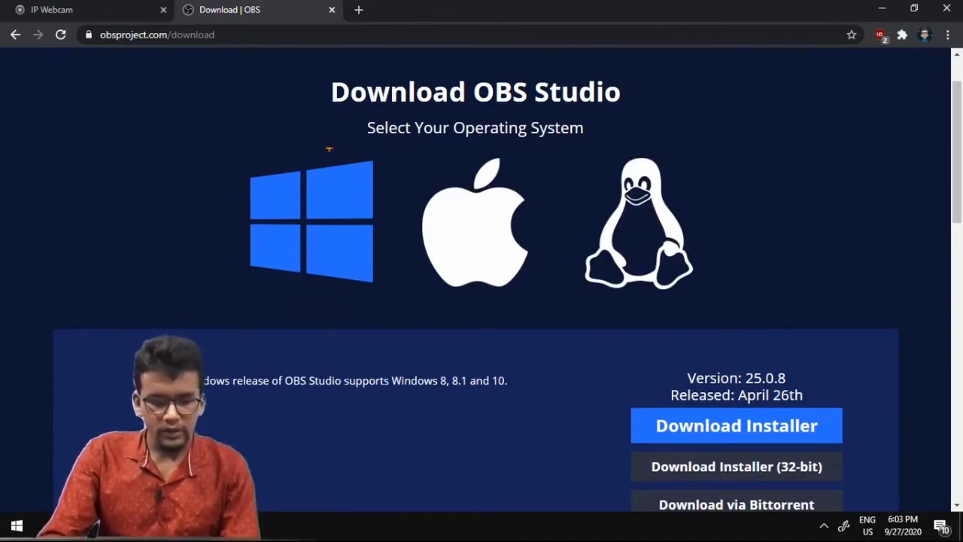
mouse_move(372, 123)
mouse_down()
mouse_move(342, 123)
mouse_move(331, 360)
mouse_move(399, 130)
mouse_up()
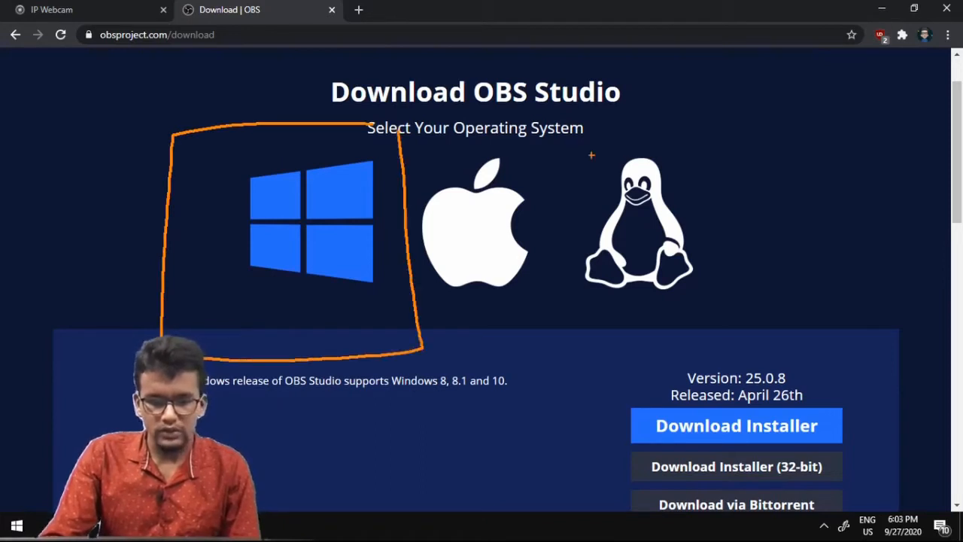
mouse_move(546, 152)
mouse_down()
mouse_move(408, 222)
mouse_move(390, 347)
mouse_move(562, 293)
mouse_move(545, 135)
mouse_up()
mouse_move(753, 118)
mouse_down()
mouse_move(574, 134)
mouse_move(557, 309)
mouse_move(604, 334)
mouse_move(749, 167)
mouse_move(744, 113)
mouse_up()
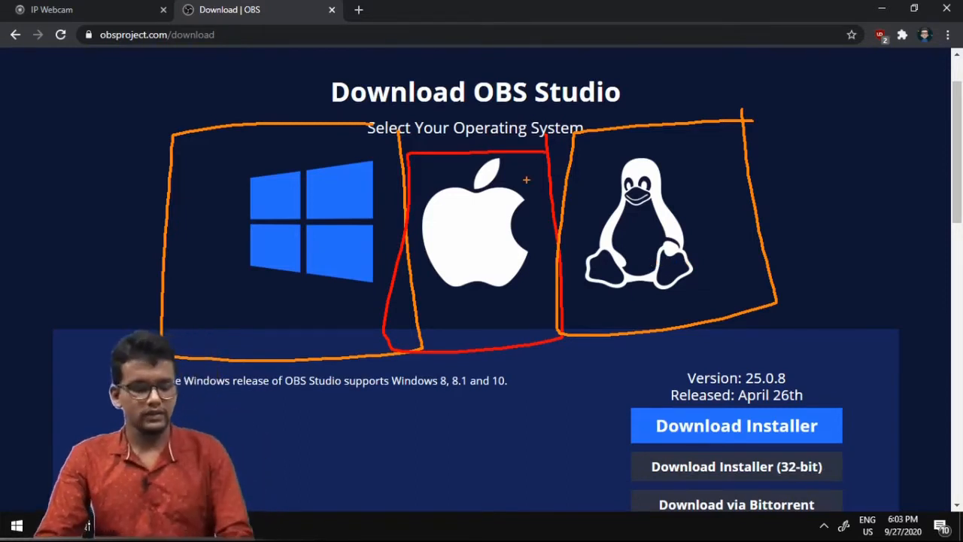
key(Escape)
- Show the Linux release details, mark the FFmpeg and OBS Studio install commands with the on-screen pen, and clear the marks
scroll(457, 343, down, 1)
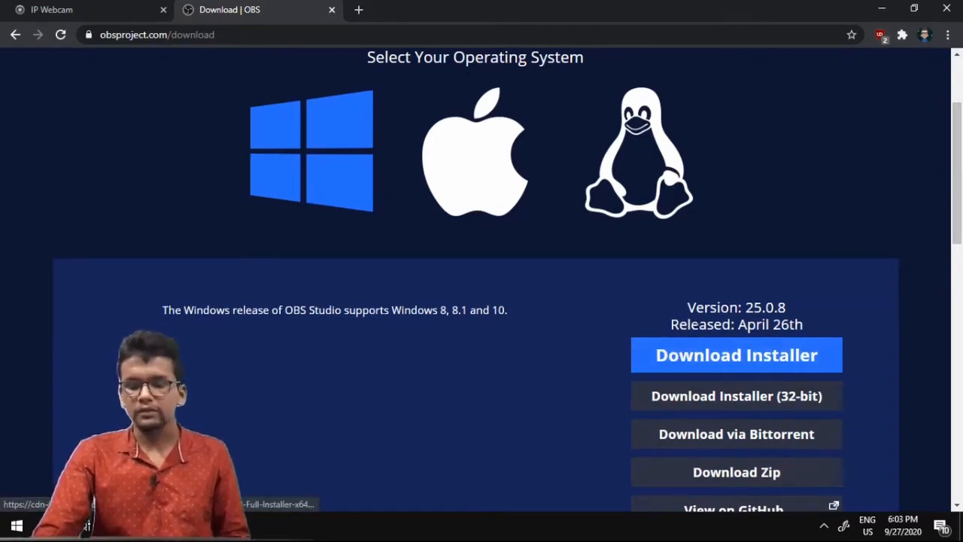
click(651, 155)
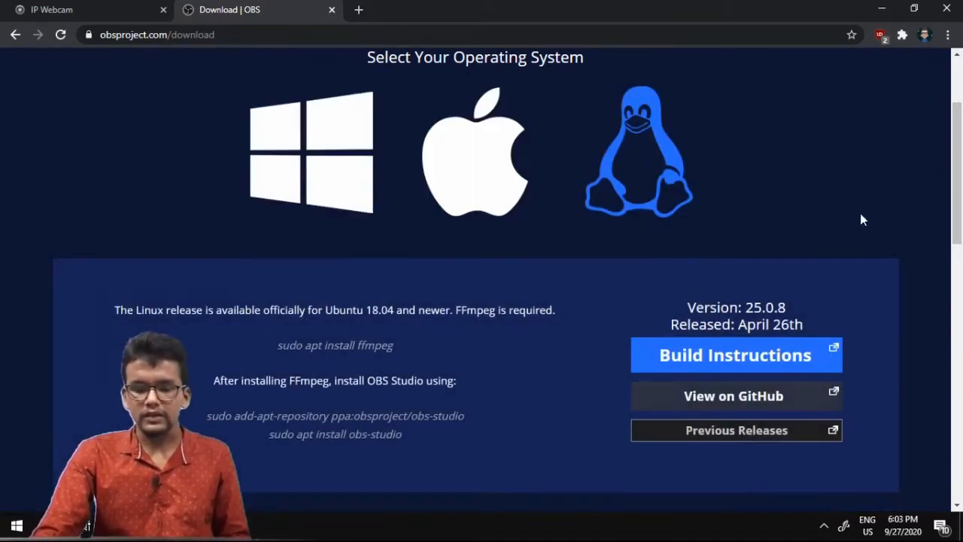
scroll(457, 271, down, 1)
scroll(457, 273, down, 1)
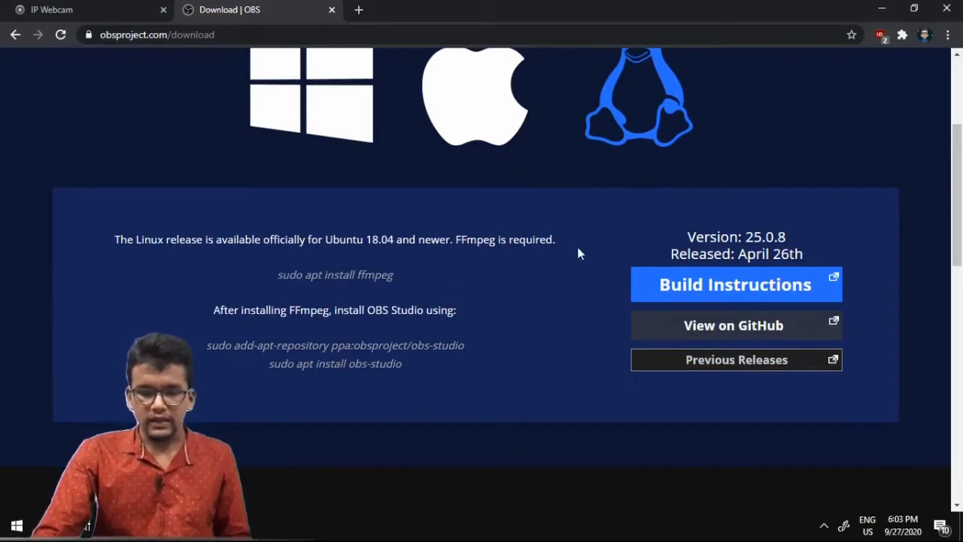
mouse_move(563, 215)
mouse_down()
mouse_move(141, 216)
mouse_move(83, 372)
mouse_move(512, 406)
mouse_move(601, 235)
mouse_move(576, 216)
mouse_up()
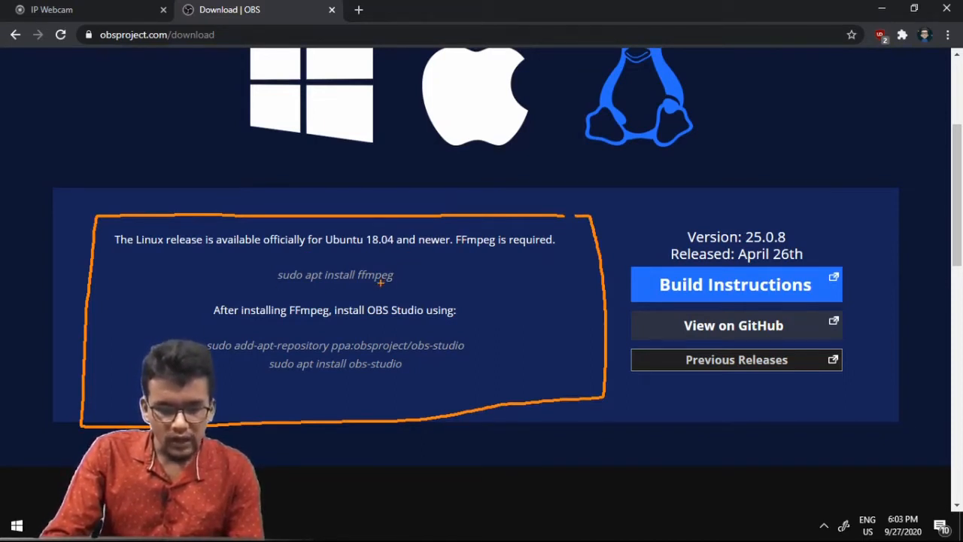
drag(350, 287, 416, 282)
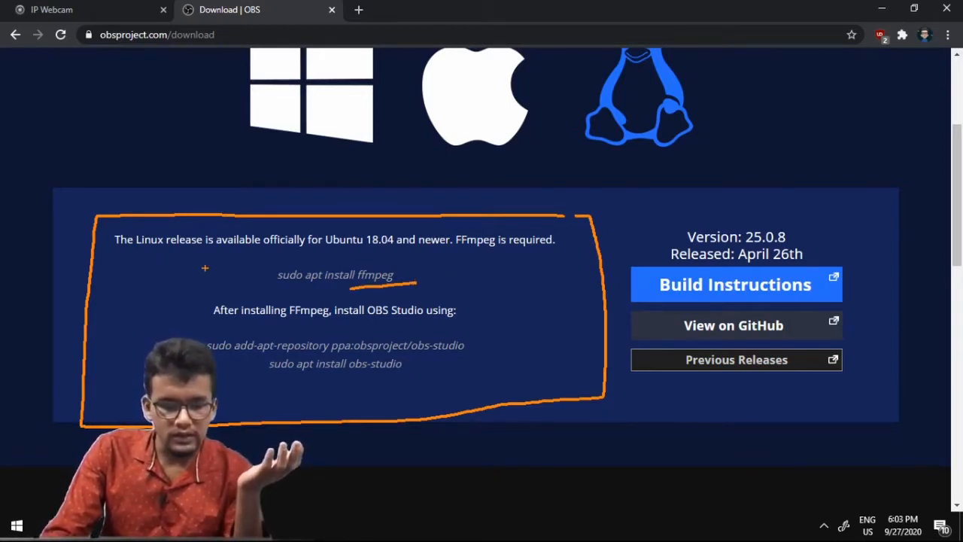
mouse_move(209, 265)
mouse_down()
mouse_move(181, 283)
mouse_move(221, 261)
mouse_up()
drag(204, 343, 224, 331)
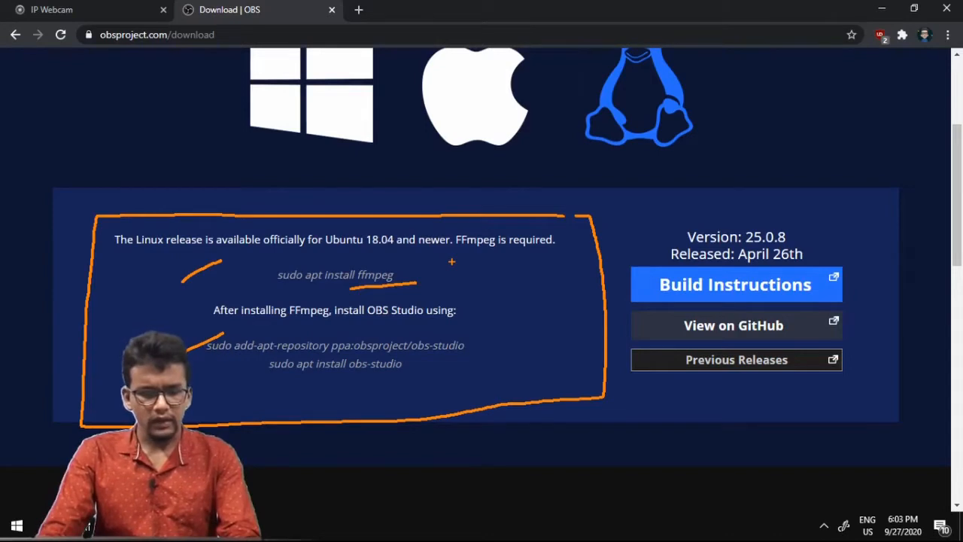
key(Escape)
- Select the Windows release, underline its supported Windows versions with the on-screen pen, and clear the underline
scroll(609, 242, up, 3)
click(347, 276)
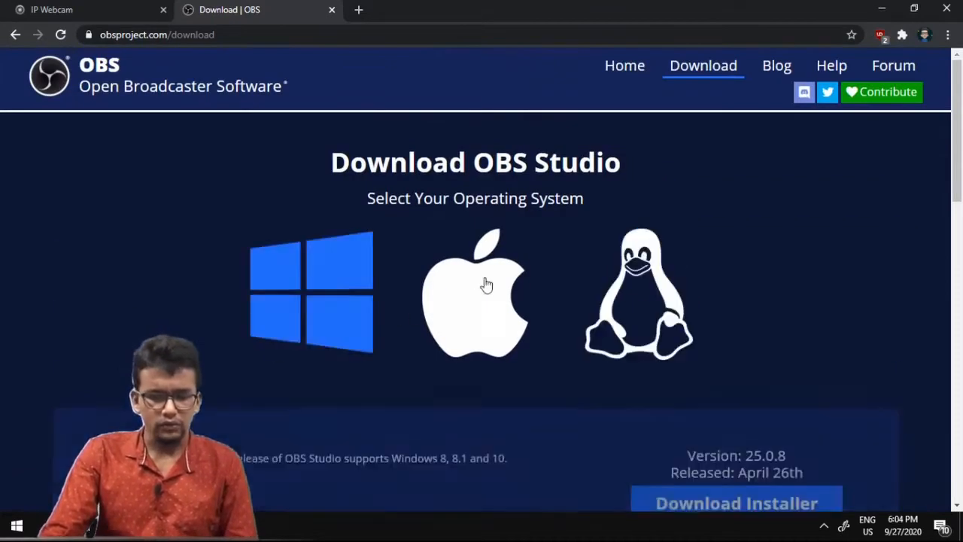
scroll(845, 180, down, 2)
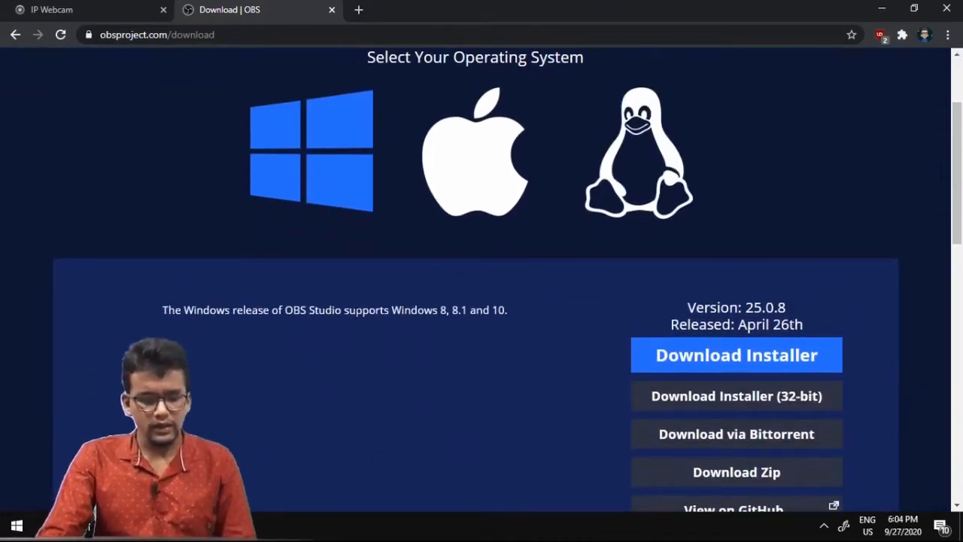
key(ctrl+2)
drag(434, 321, 522, 320)
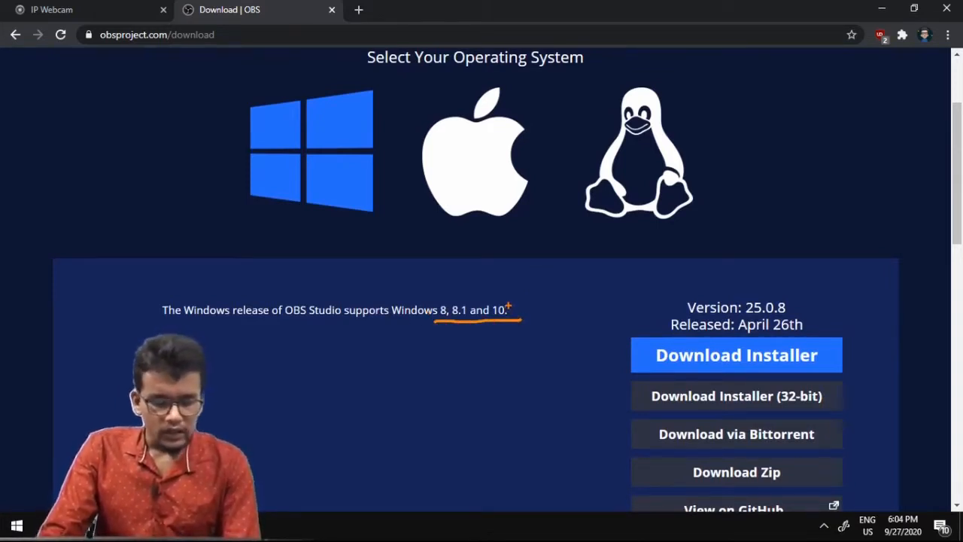
key(Escape)
scroll(777, 253, down, 1)
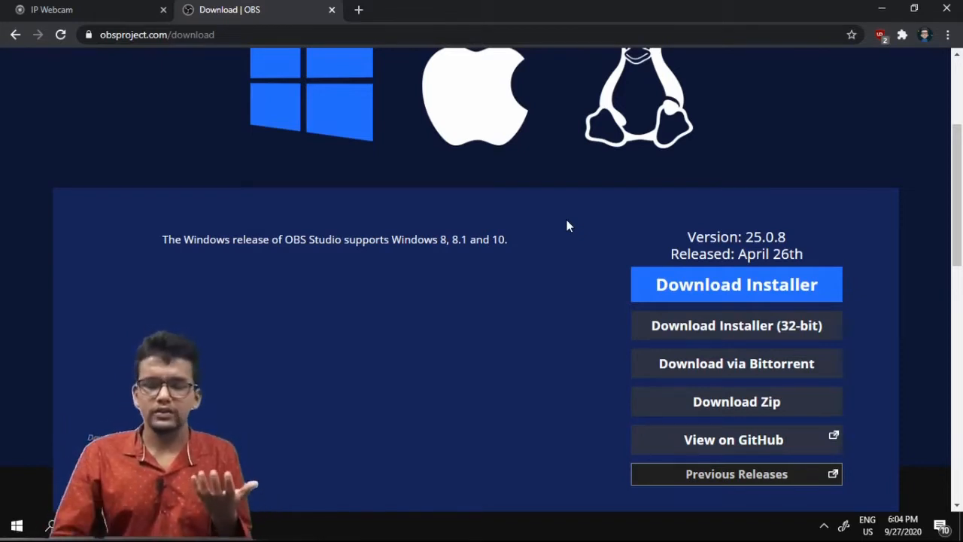
- Open the Windows system properties of This PC, mark the processor, memory and system type entries, and close the window
click(884, 7)
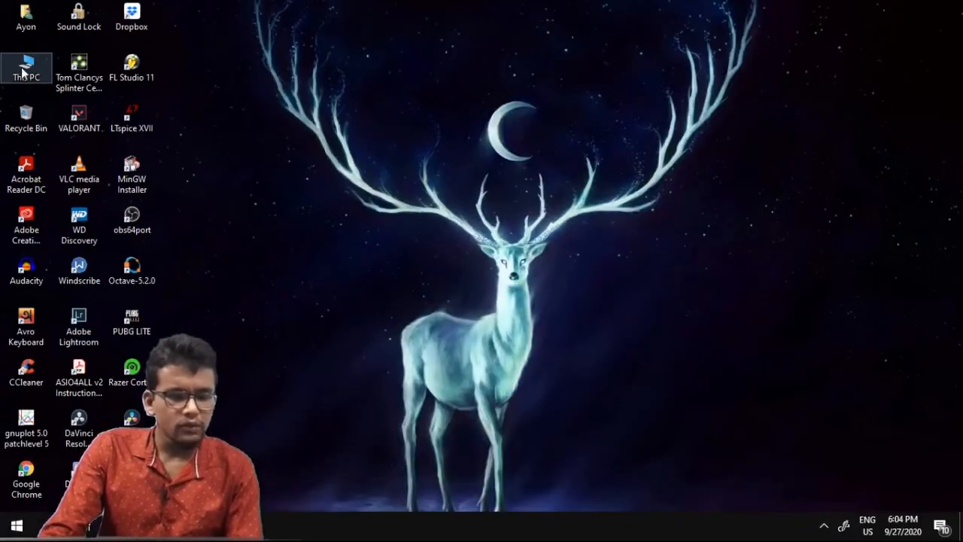
right_click(64, 65)
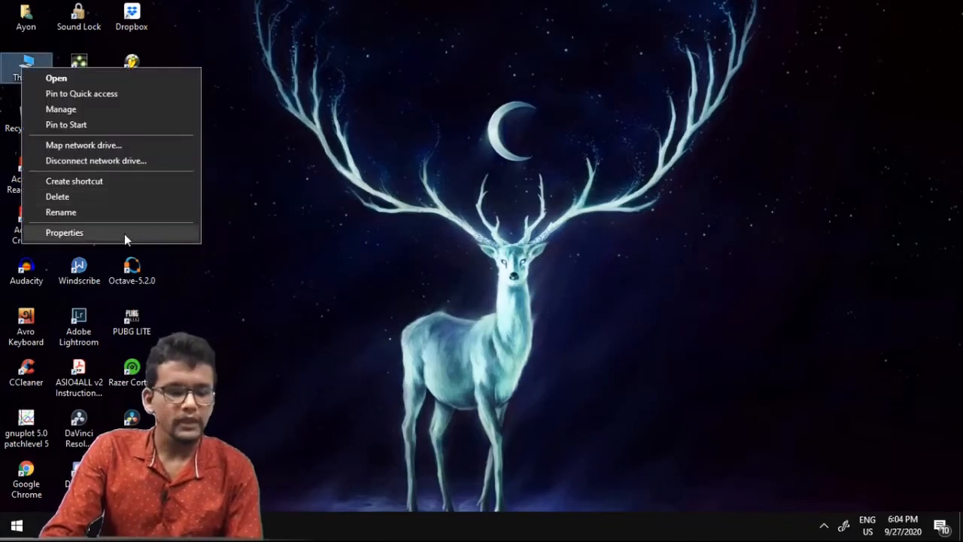
click(125, 234)
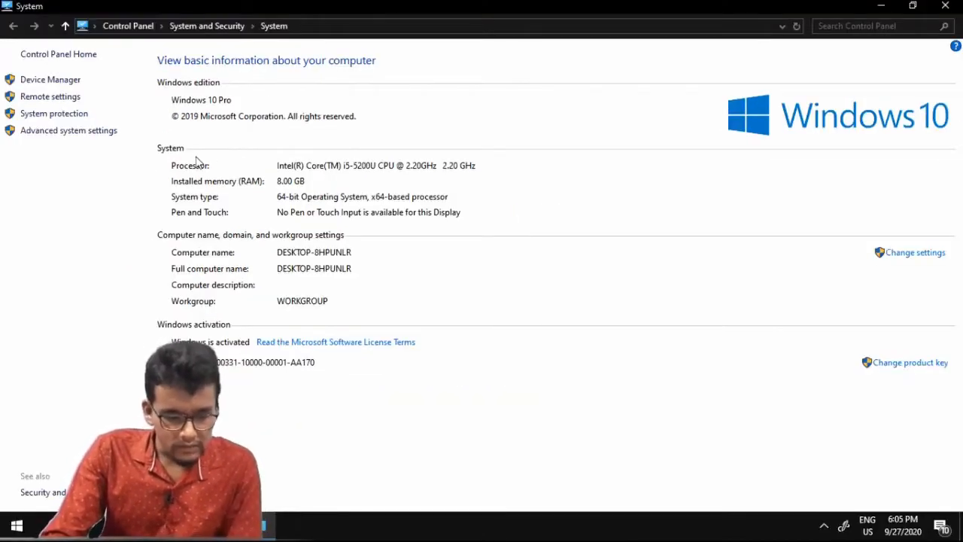
mouse_move(171, 148)
mouse_down()
mouse_move(530, 134)
mouse_move(355, 242)
mouse_move(123, 187)
mouse_move(192, 147)
mouse_move(173, 160)
mouse_move(165, 195)
mouse_move(174, 189)
mouse_up()
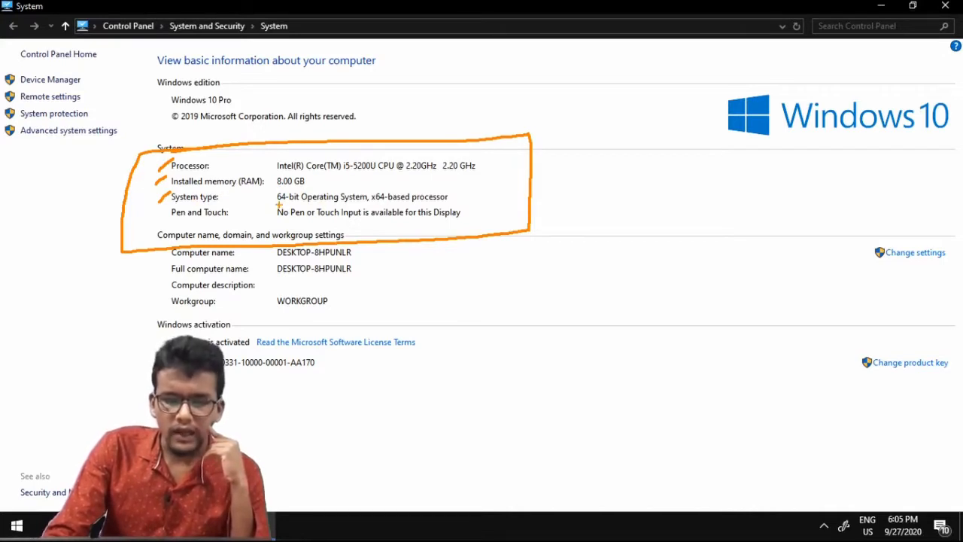
drag(277, 203, 311, 202)
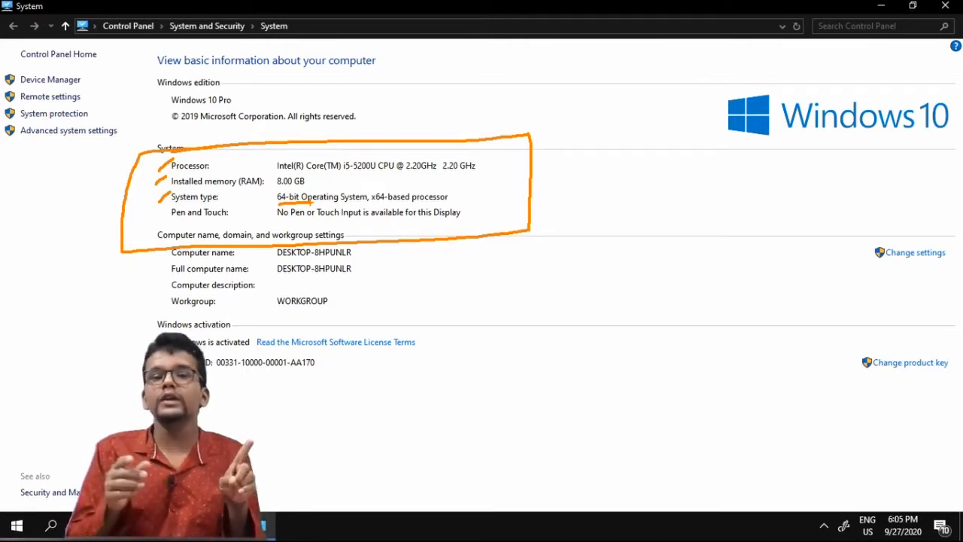
key(Escape)
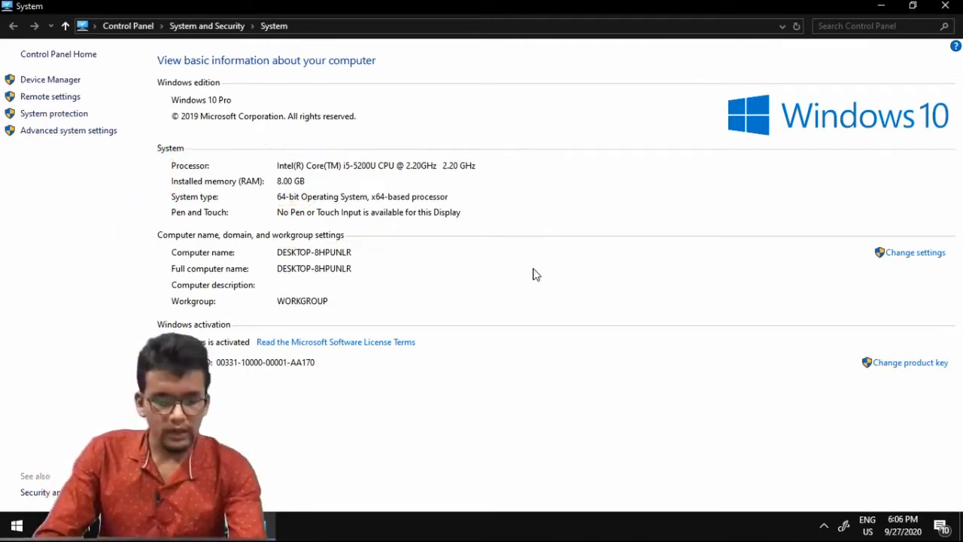
click(944, 5)
- Return to the OBS download page in Chrome, tick the standard and 32-bit installers with the on-screen pen, and clear the marks
click(154, 526)
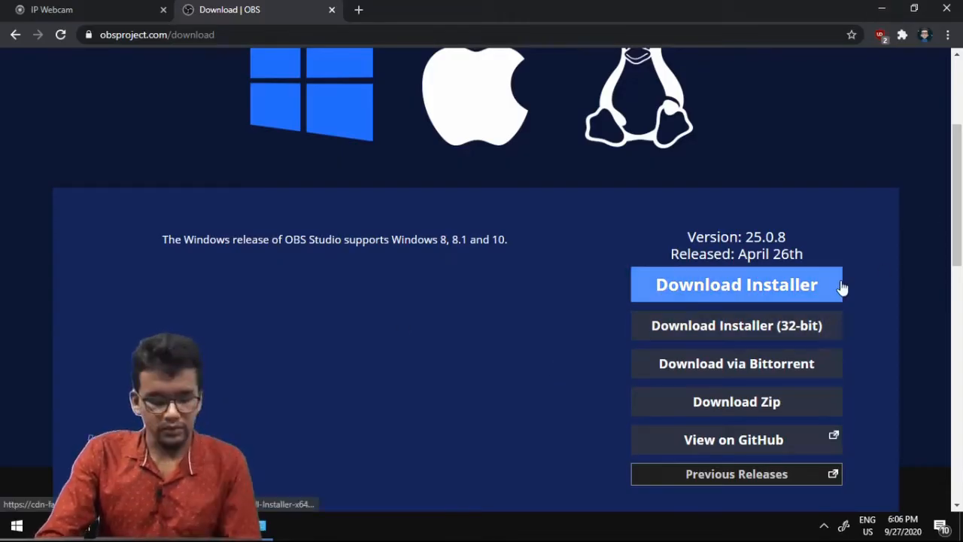
drag(872, 265, 841, 287)
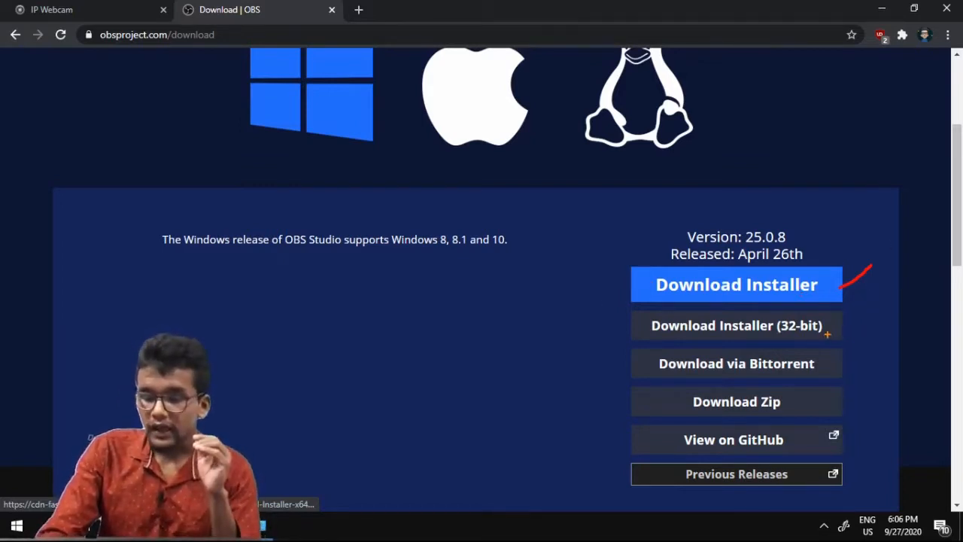
drag(828, 333, 869, 309)
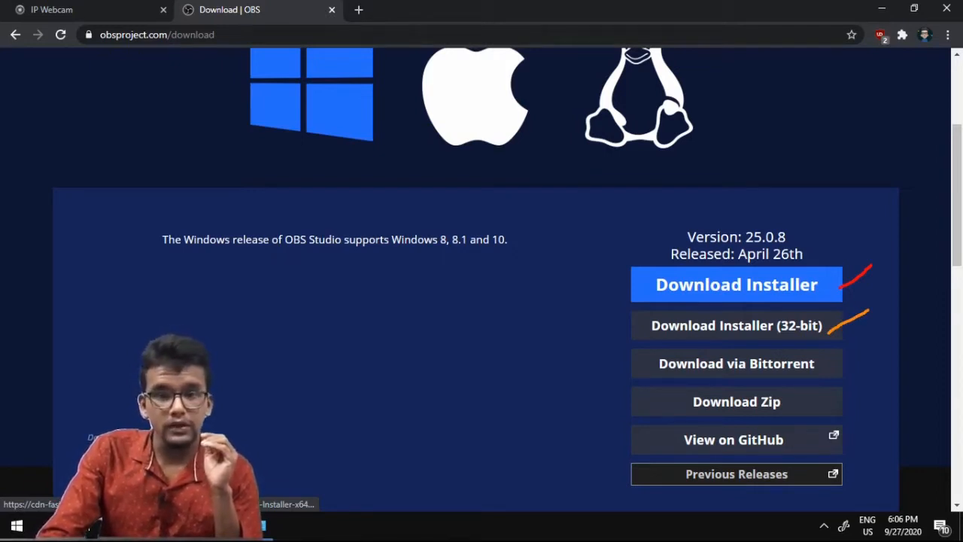
drag(603, 341, 661, 308)
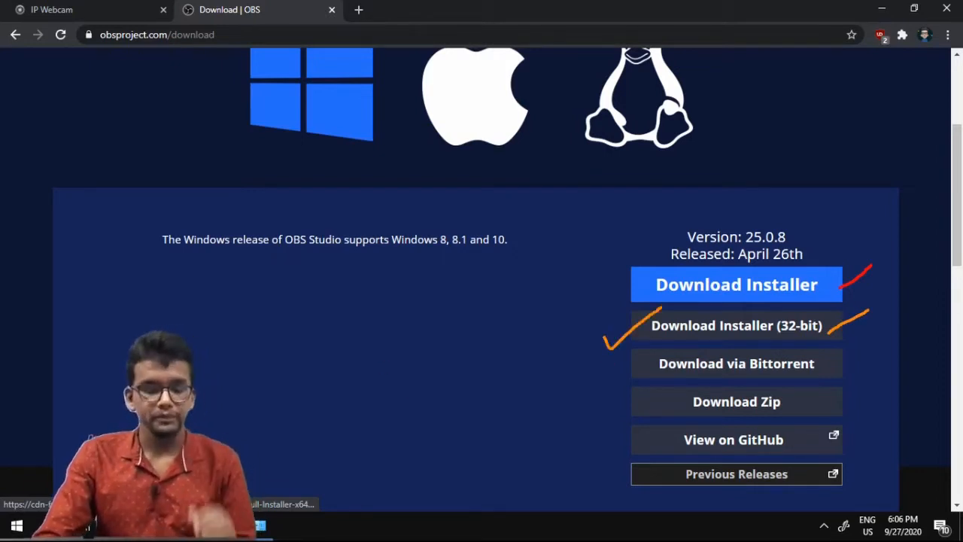
key(Escape)
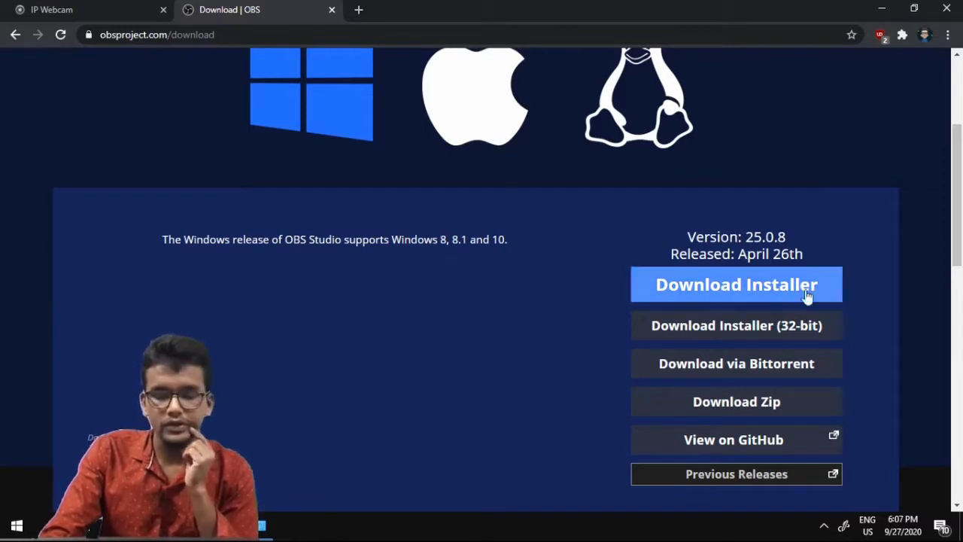
- Start downloading the standard Windows installer, choose the SW folder inside Amzon as its destination, and cancel the save
click(716, 292)
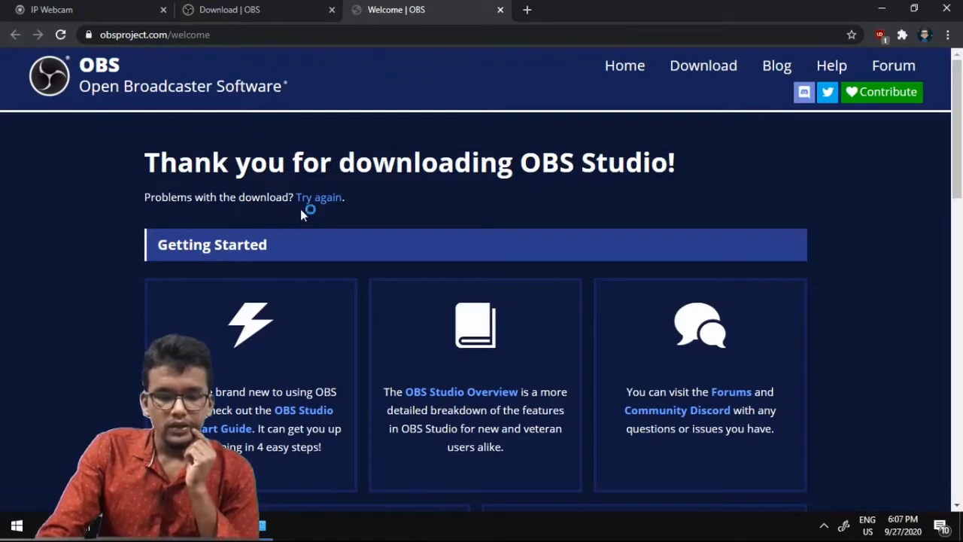
scroll(223, 196, up, 2)
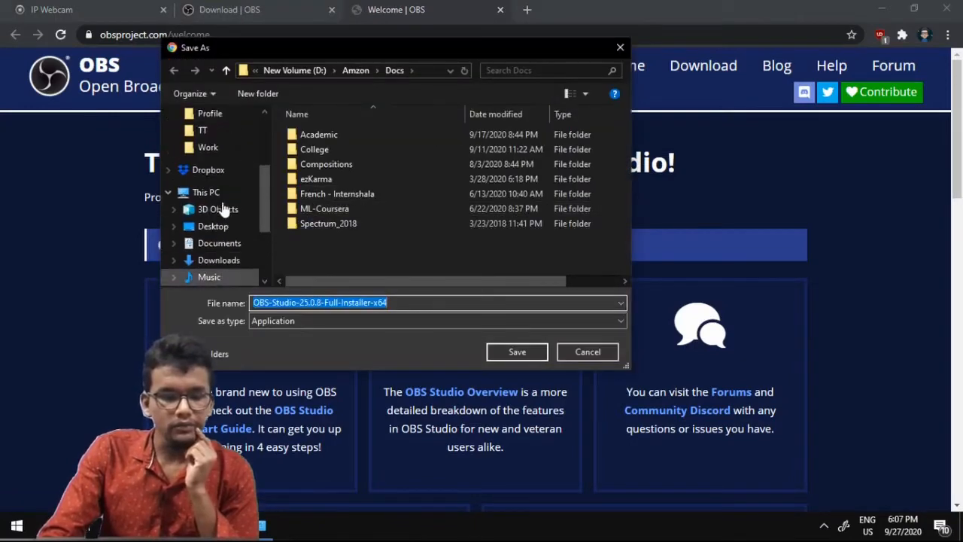
scroll(222, 208, up, 3)
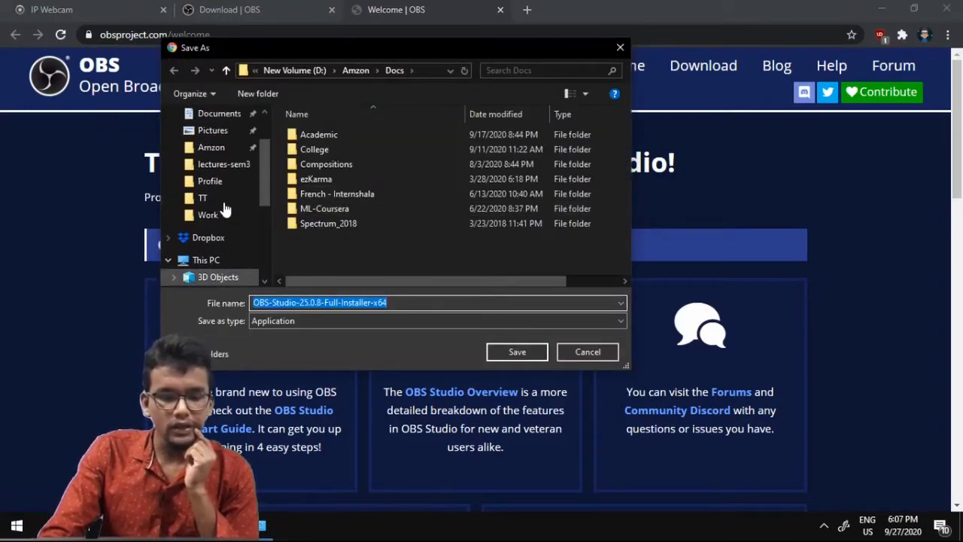
click(378, 70)
click(427, 203)
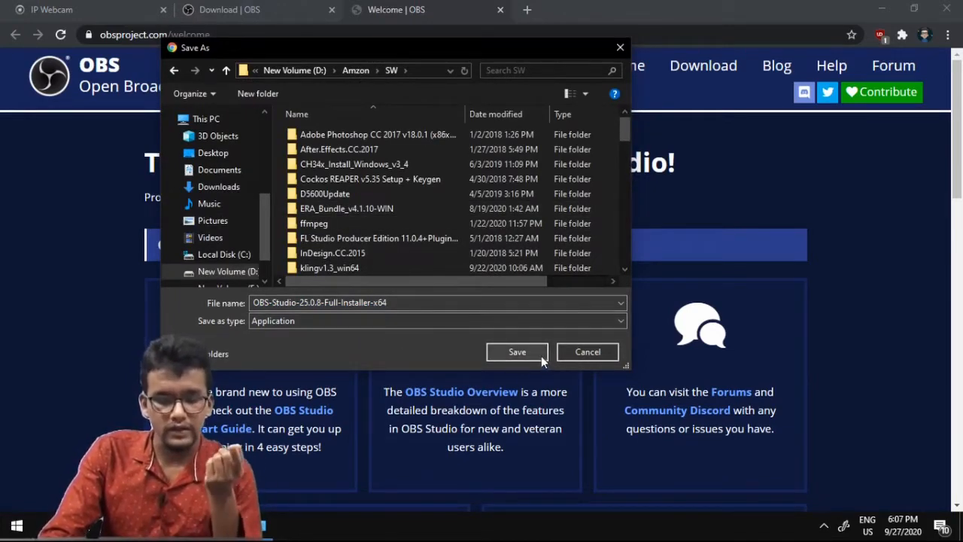
click(591, 352)
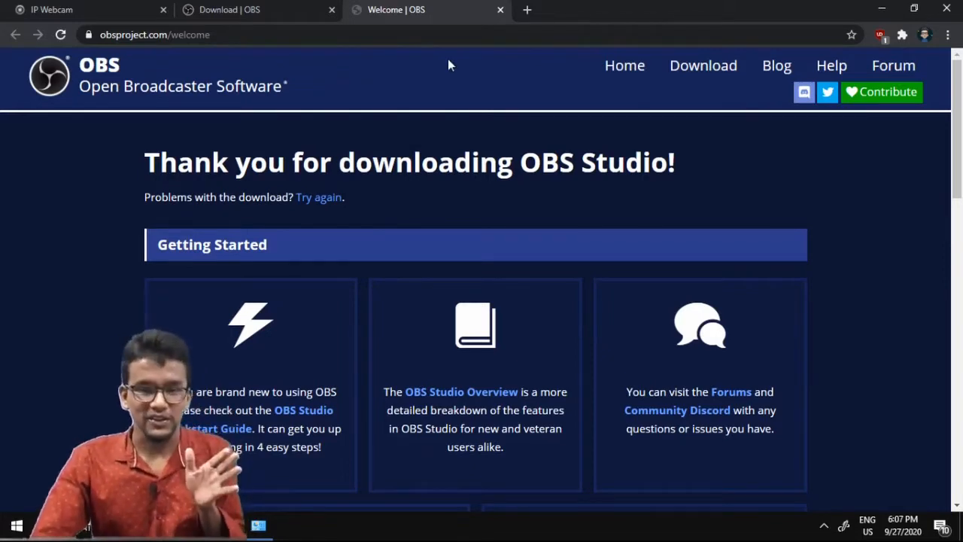
- Close the OBS welcome and download pages and minimize the browser to show the desktop
click(501, 10)
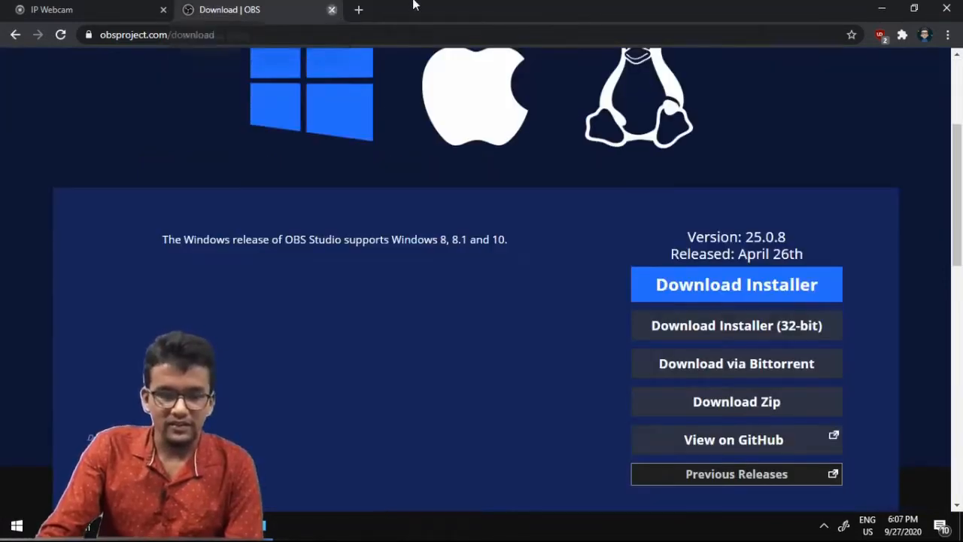
click(332, 9)
click(882, 8)
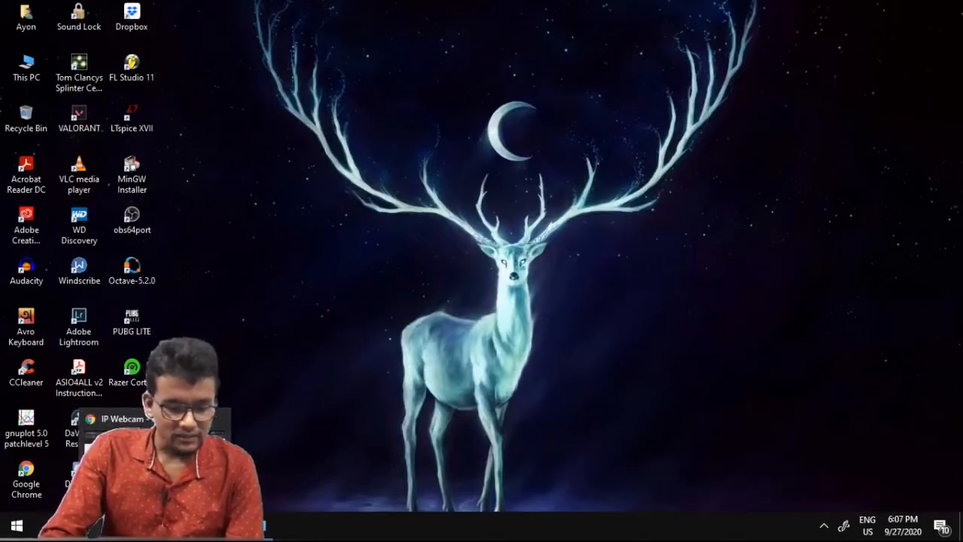
- In File Explorer, open the SW folder inside Amzon and run OBS-Studio-25.0.8-Full-Installer-x64
key(super+e)
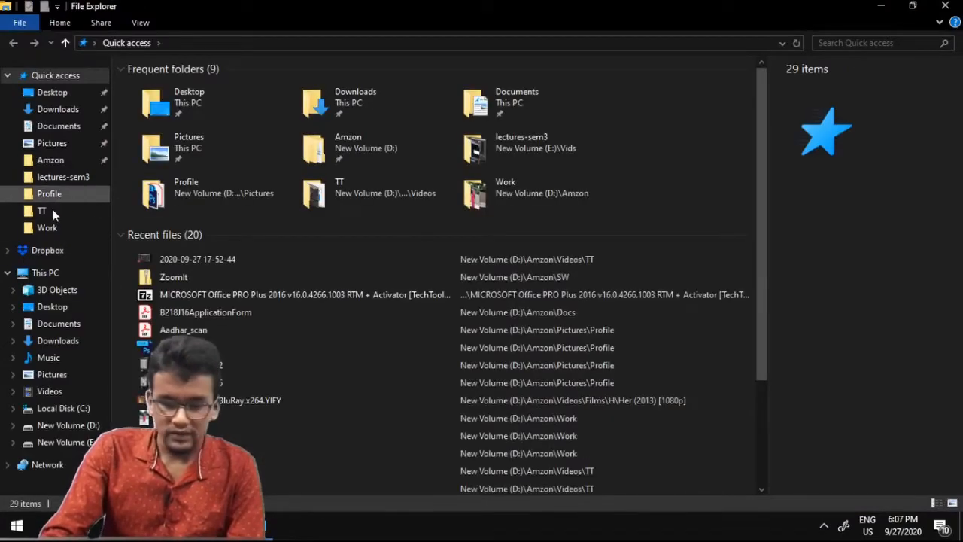
click(59, 161)
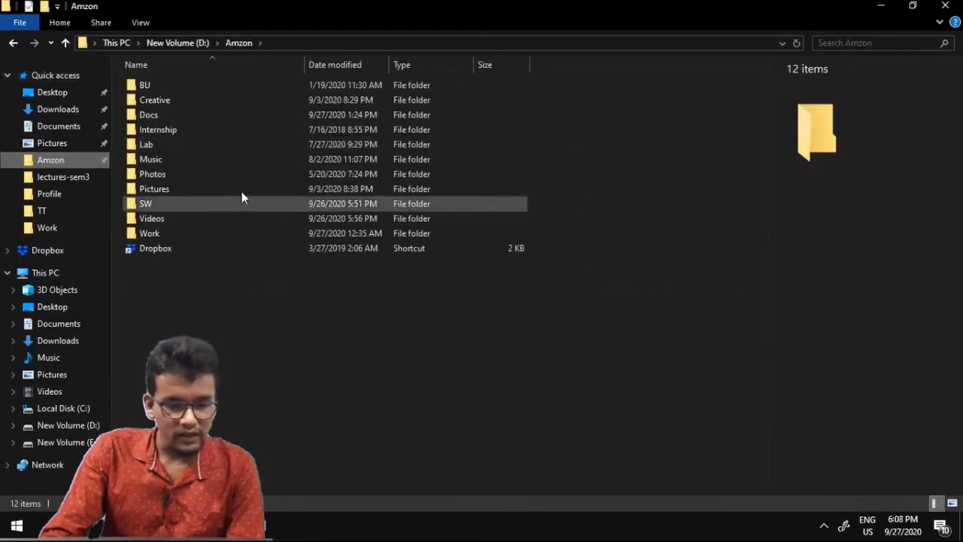
double_click(168, 198)
scroll(364, 191, down, 15)
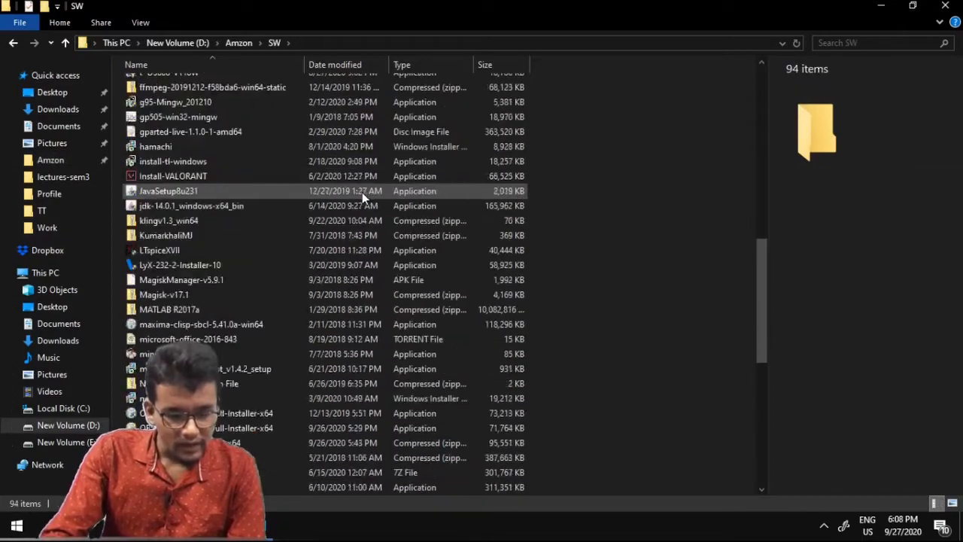
scroll(294, 255, down, 2)
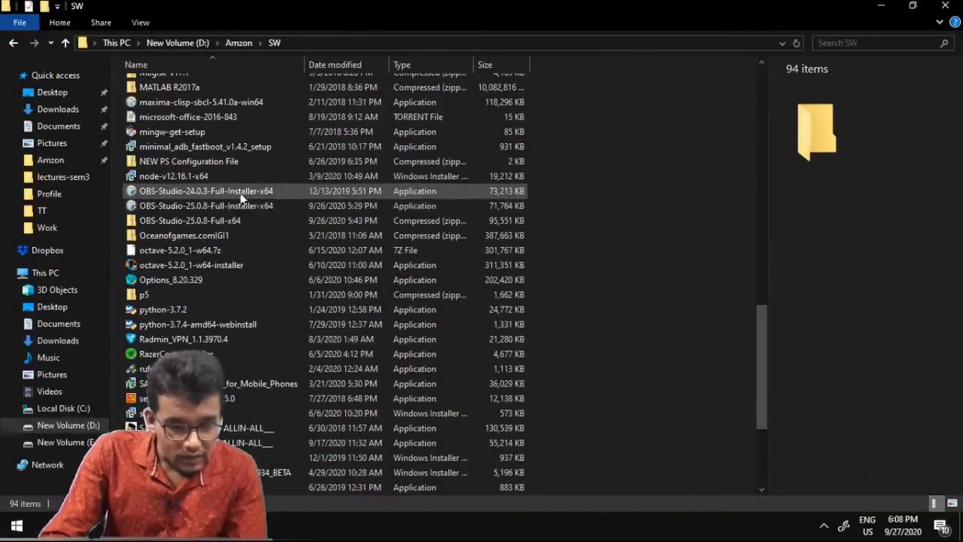
click(230, 197)
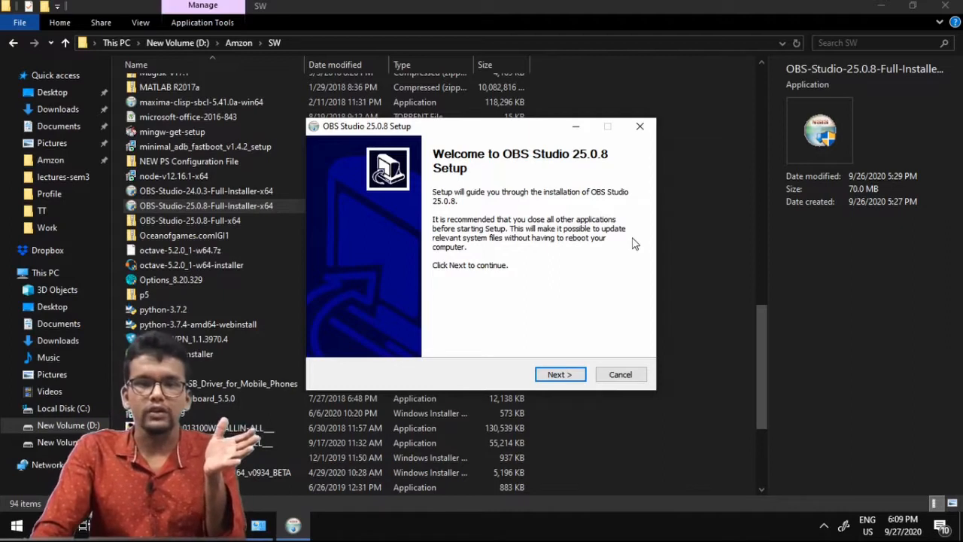
- Accept the license, install OBS Studio 25.0.8 in C:\Program Files\obs-studio, and finish the setup with the launch option turned off
click(558, 377)
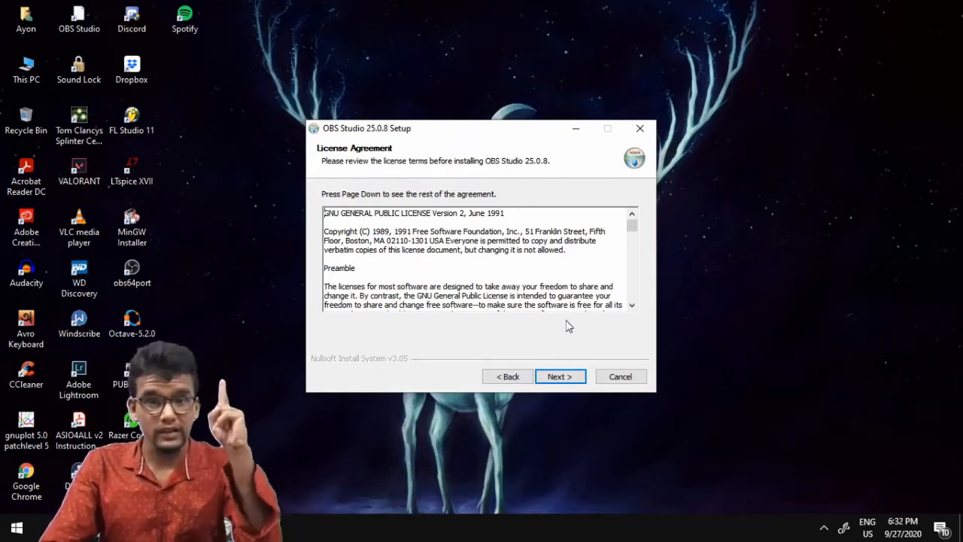
click(578, 380)
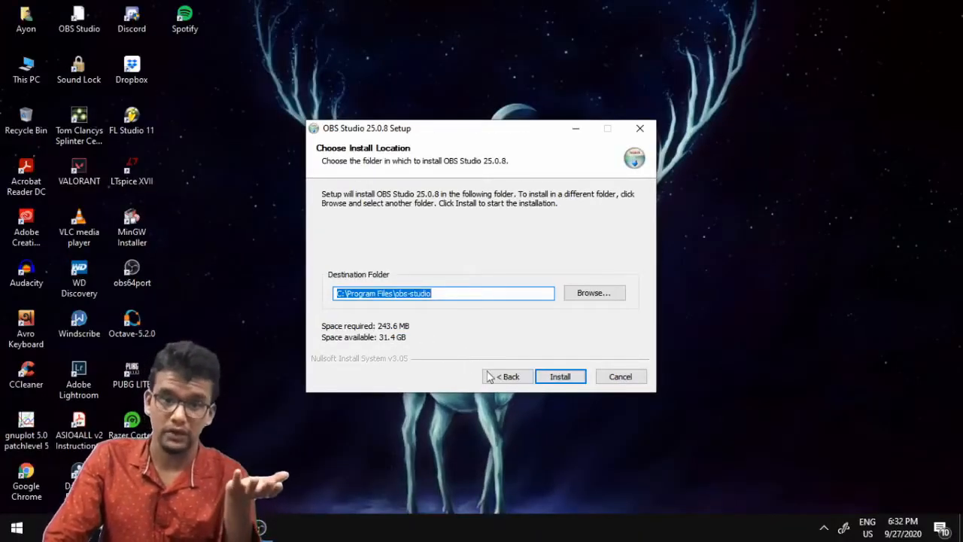
click(559, 378)
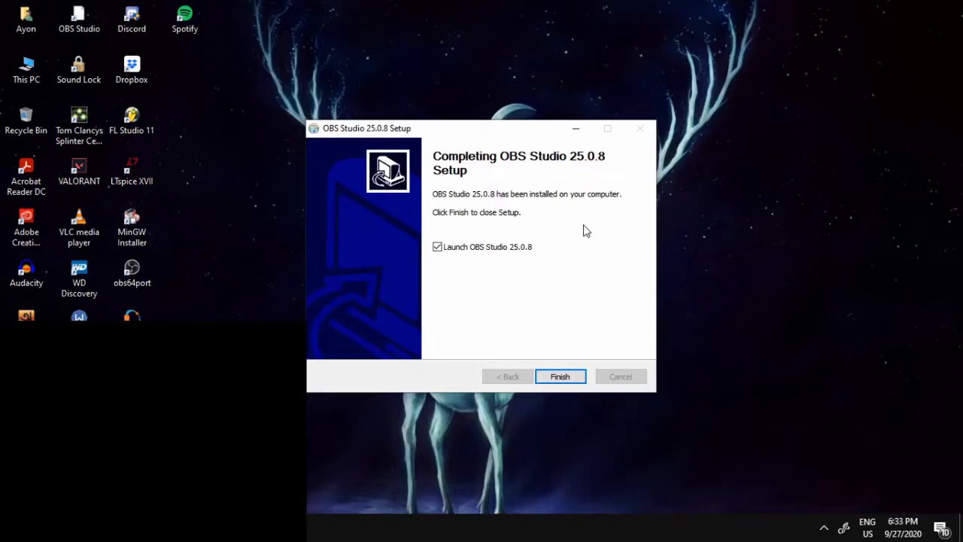
click(440, 248)
click(560, 376)
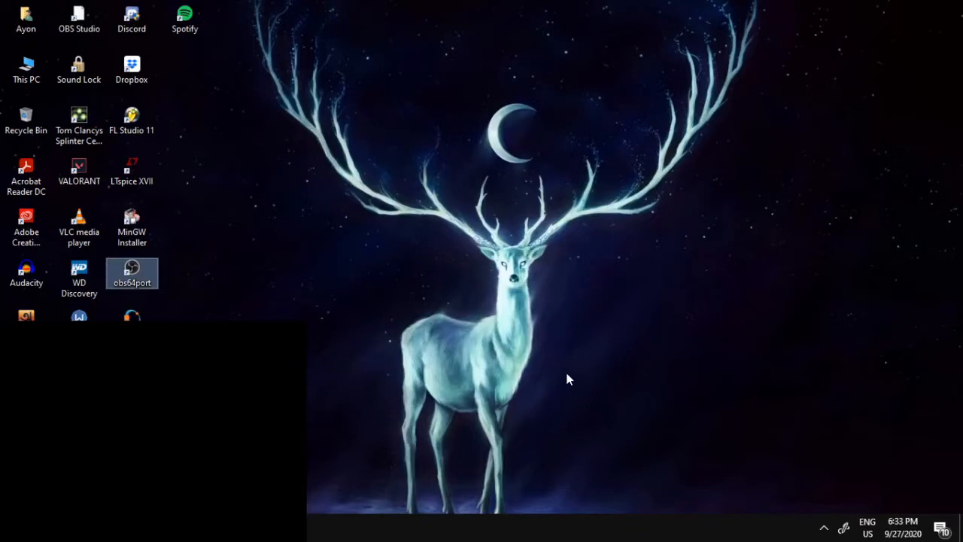
- Refresh the Windows desktop
click(432, 142)
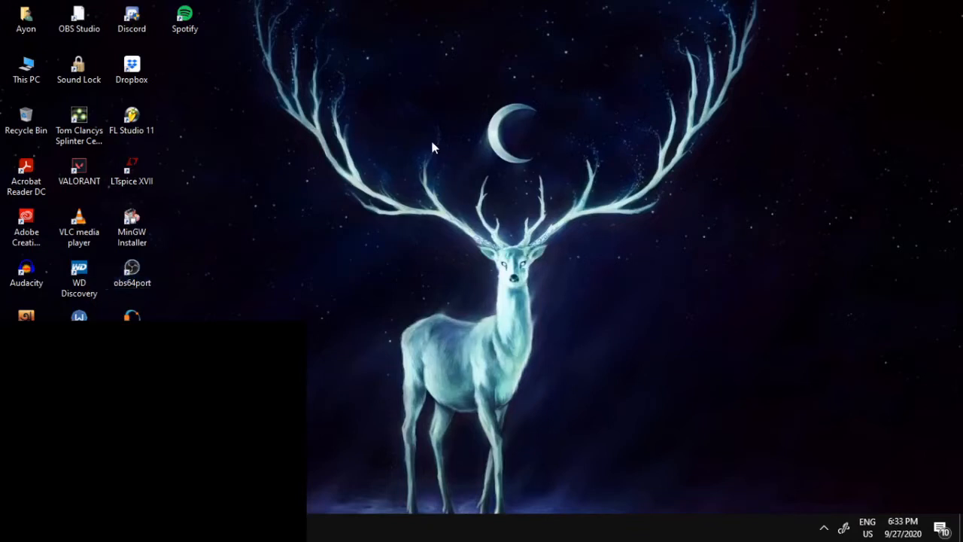
right_click(384, 67)
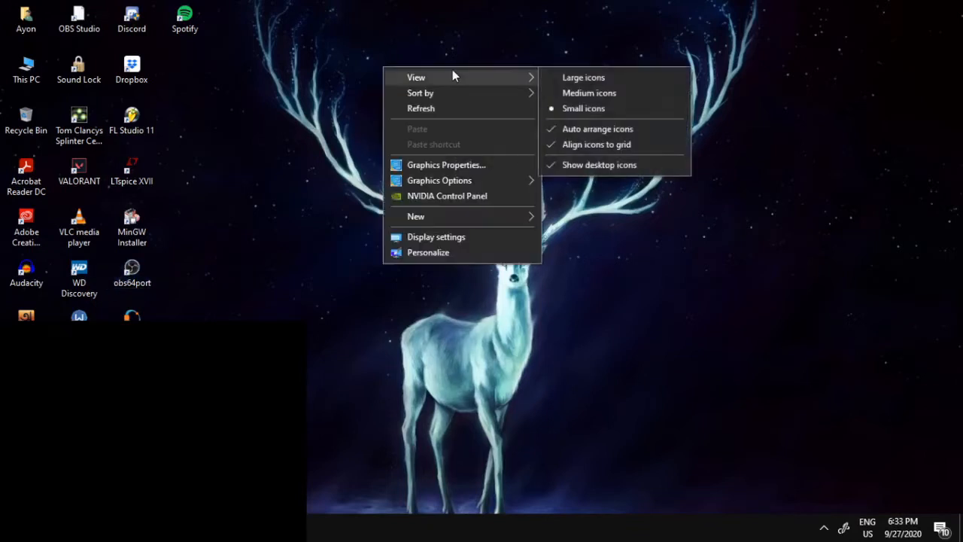
click(451, 109)
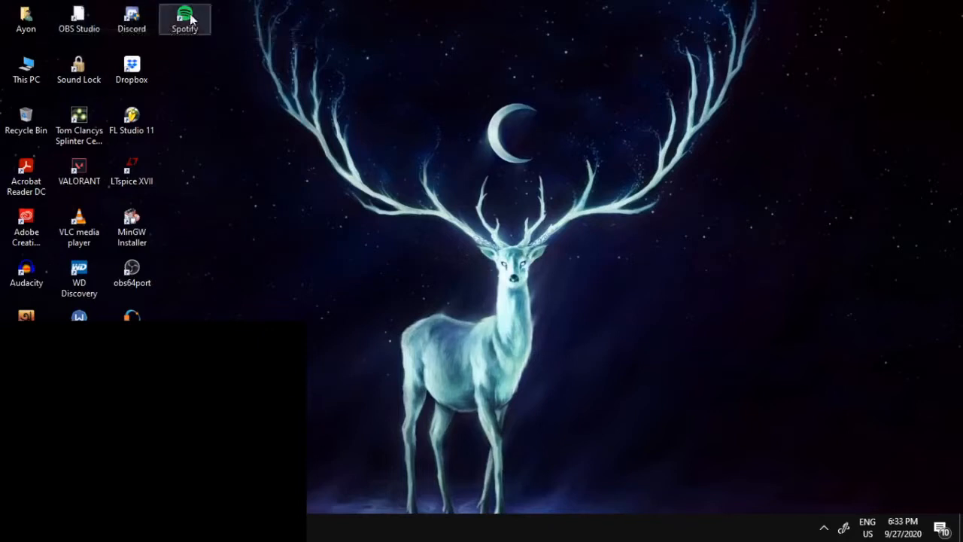
- Launch OBS Studio from its desktop shortcut, decline the auto-configuration wizard, and maximize the program window
click(76, 18)
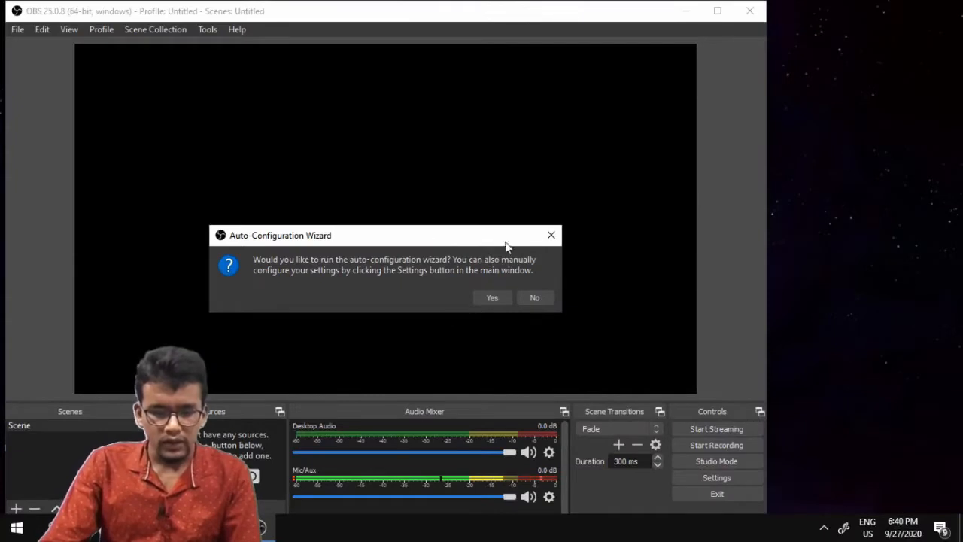
click(535, 298)
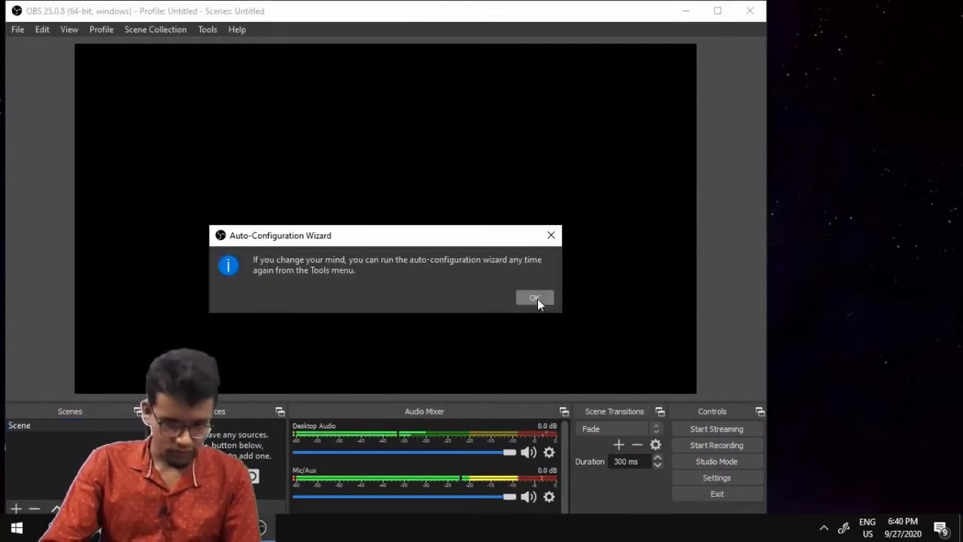
click(535, 298)
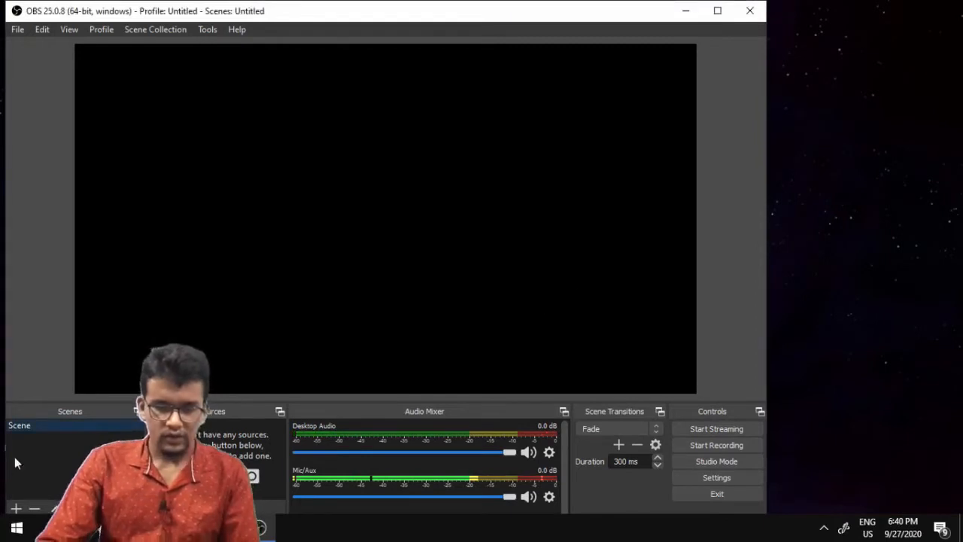
click(720, 10)
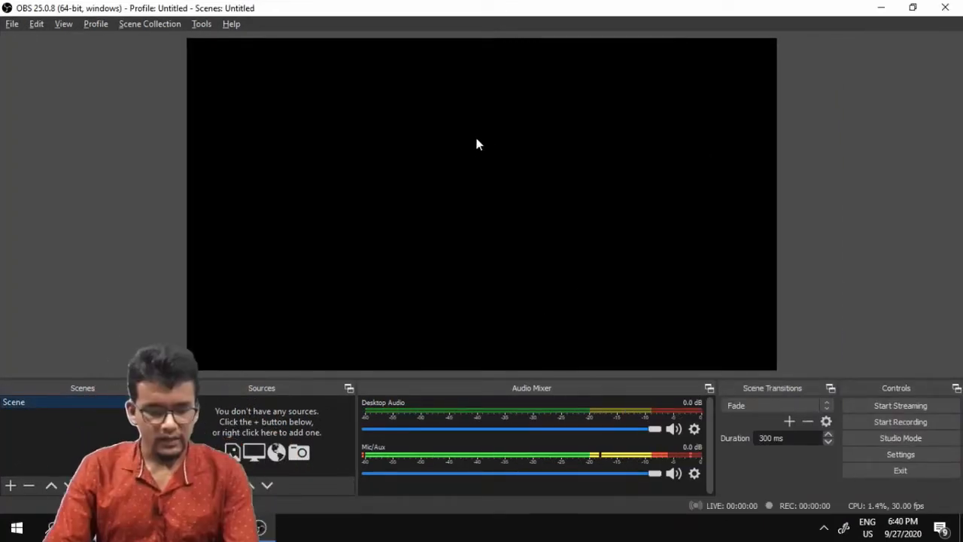
- Outline the preview area in orange with the on-screen pen and clear the outline
mouse_move(799, 28)
mouse_down()
mouse_move(187, 24)
mouse_move(173, 40)
mouse_move(155, 146)
mouse_move(150, 338)
mouse_up()
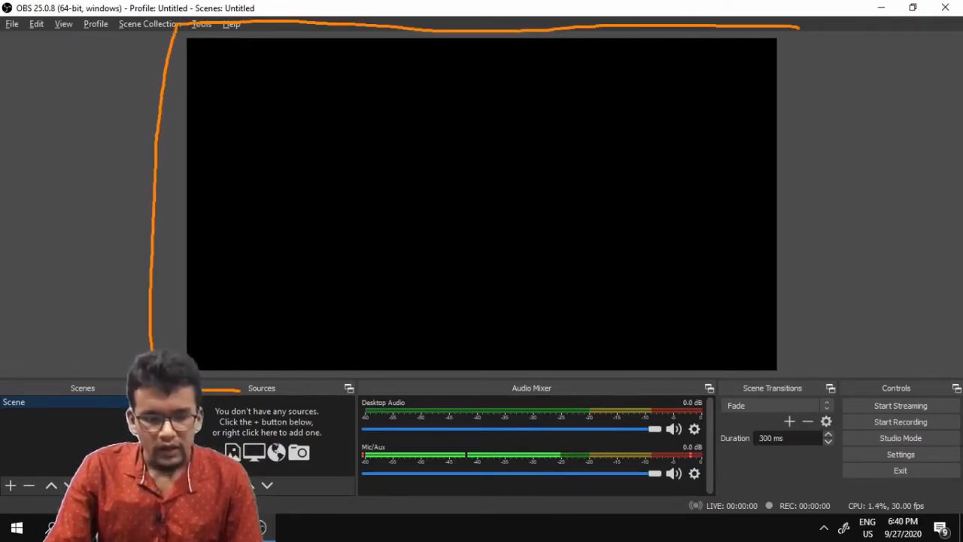
mouse_move(240, 390)
mouse_down()
mouse_move(644, 390)
mouse_move(836, 375)
mouse_move(802, 27)
mouse_up()
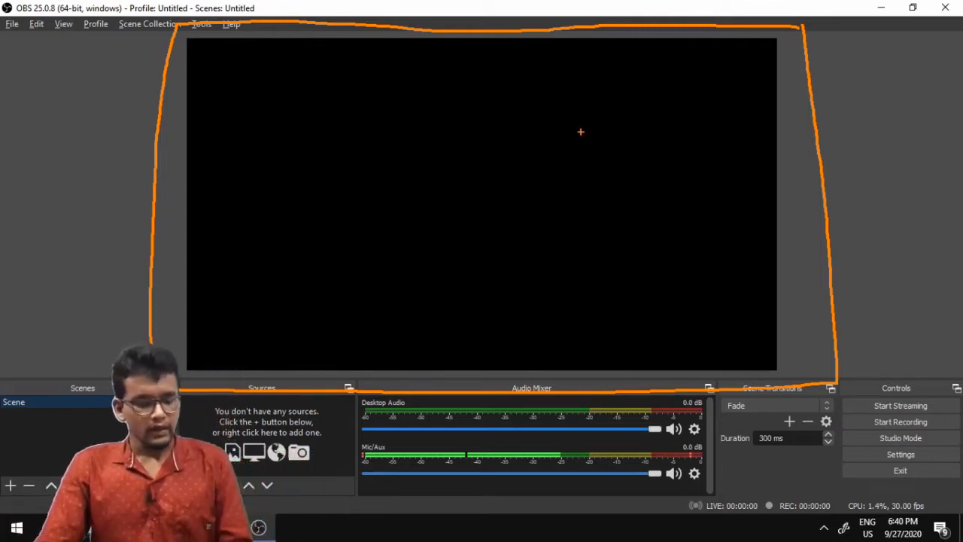
key(Escape)
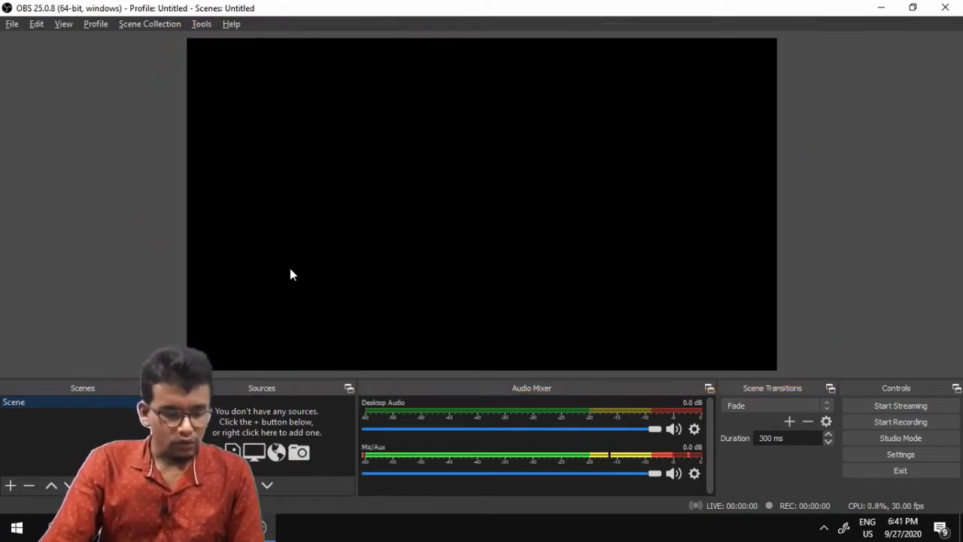
- Outline the Scenes area in blue and the preview in orange with the on-screen pen, and clear both outlines
key(ctrl+2)
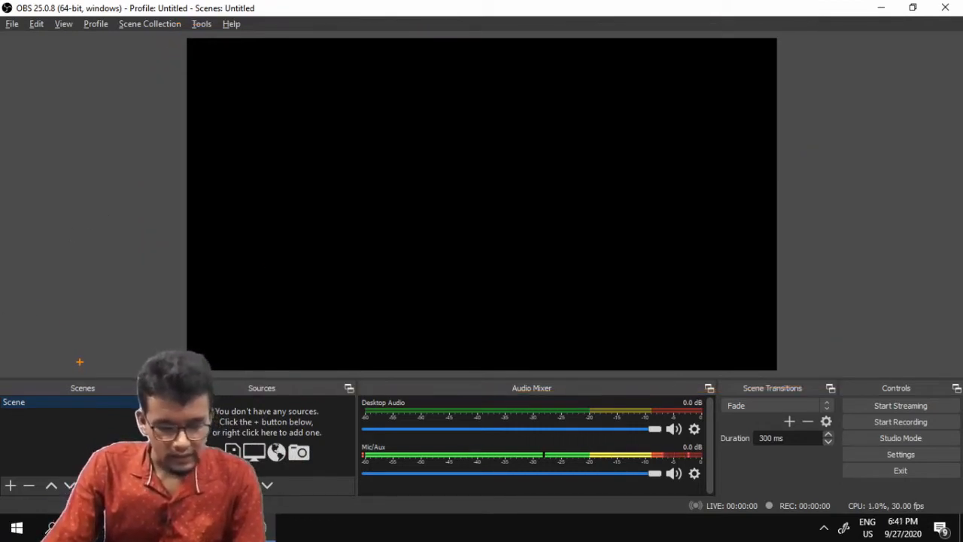
key(b)
drag(152, 369, 1, 429)
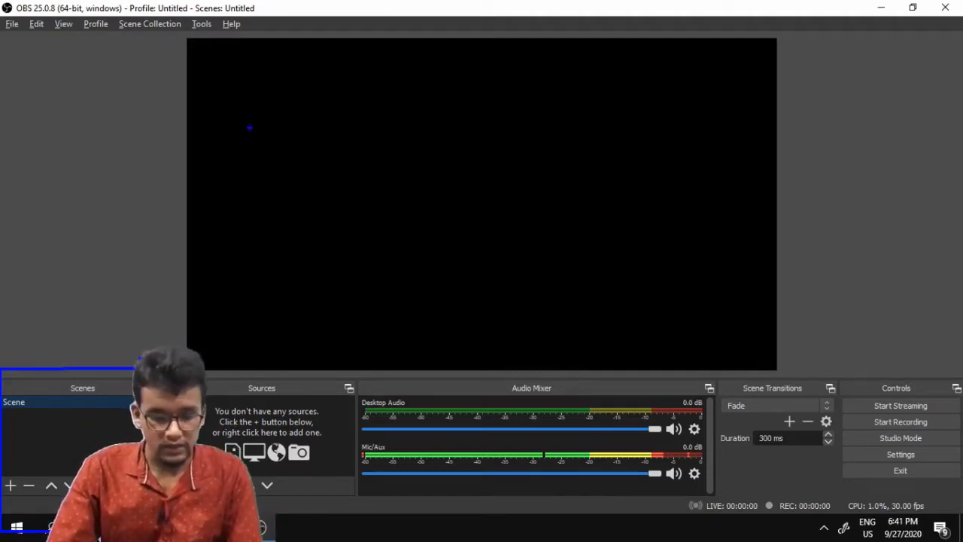
mouse_move(194, 37)
mouse_down()
mouse_move(840, 0)
mouse_move(888, 308)
mouse_move(874, 381)
mouse_move(730, 405)
mouse_move(207, 407)
mouse_move(147, 238)
mouse_move(185, 36)
mouse_up()
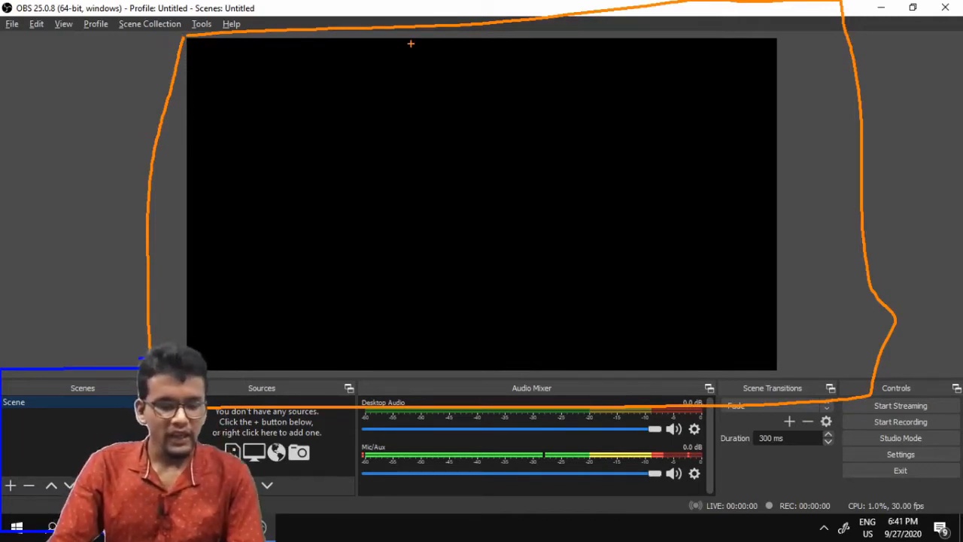
key(Escape)
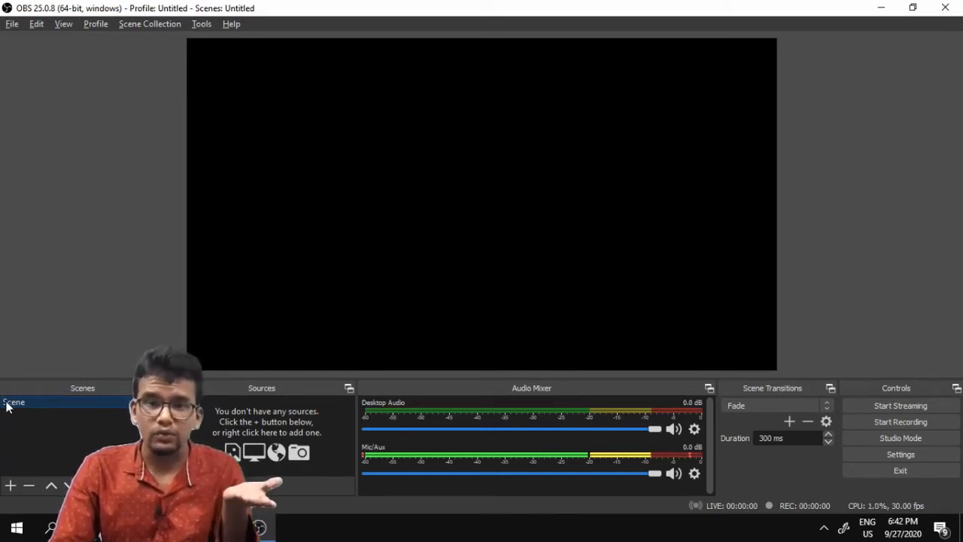
- Open the prompt for adding a new scene and cancel it
click(9, 487)
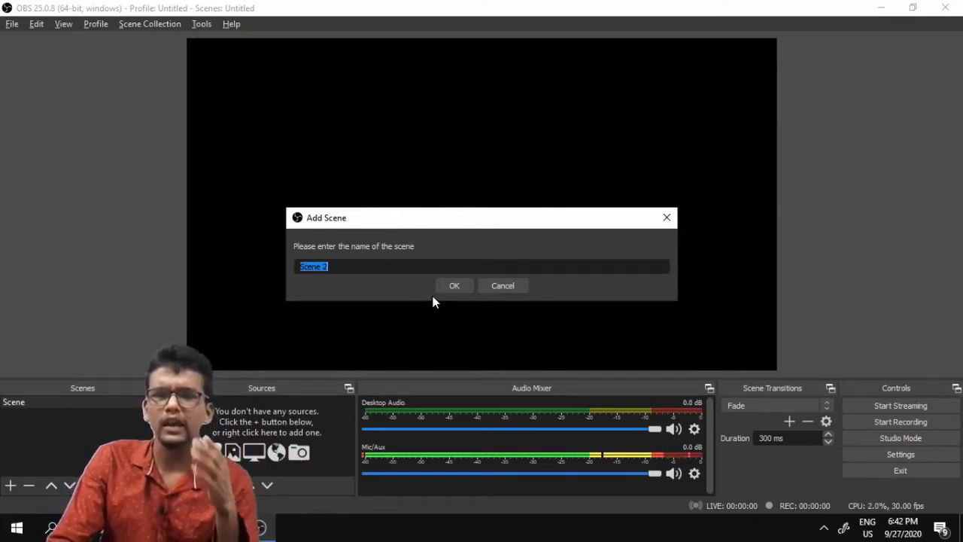
click(493, 288)
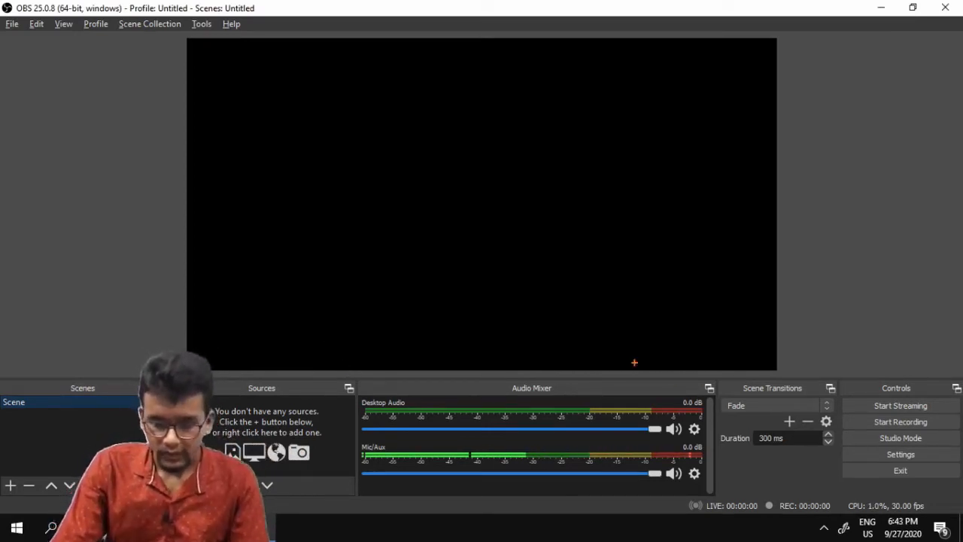
- Outline the Audio Mixer with the on-screen pen, clear the outline, and mark the Desktop Audio decibel value
mouse_move(709, 357)
mouse_down()
mouse_move(361, 357)
mouse_move(344, 527)
mouse_move(713, 519)
mouse_move(715, 350)
mouse_up()
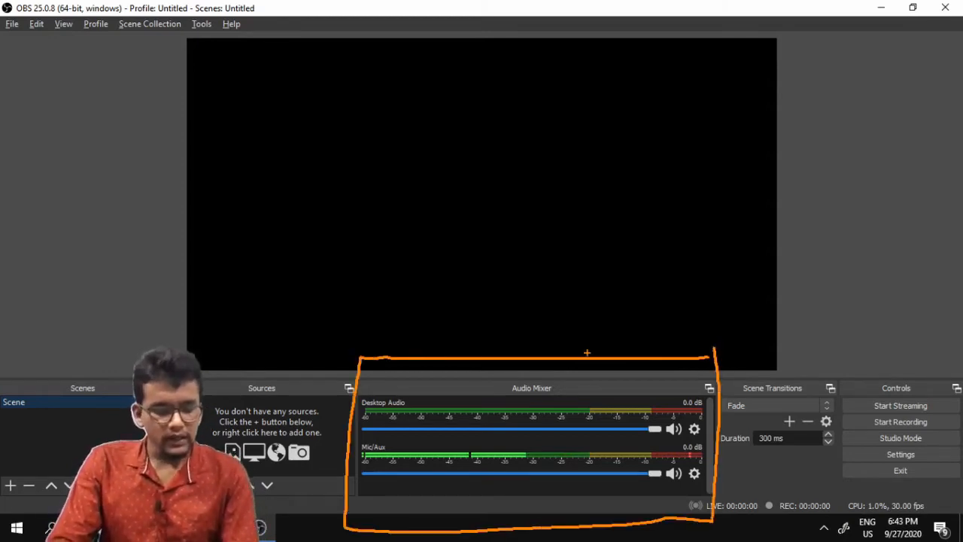
key(Escape)
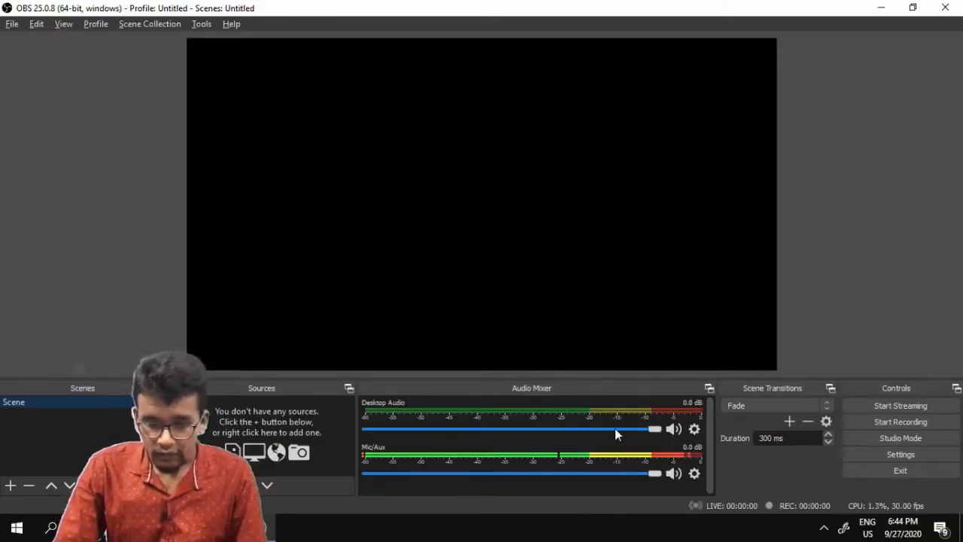
drag(653, 429, 706, 428)
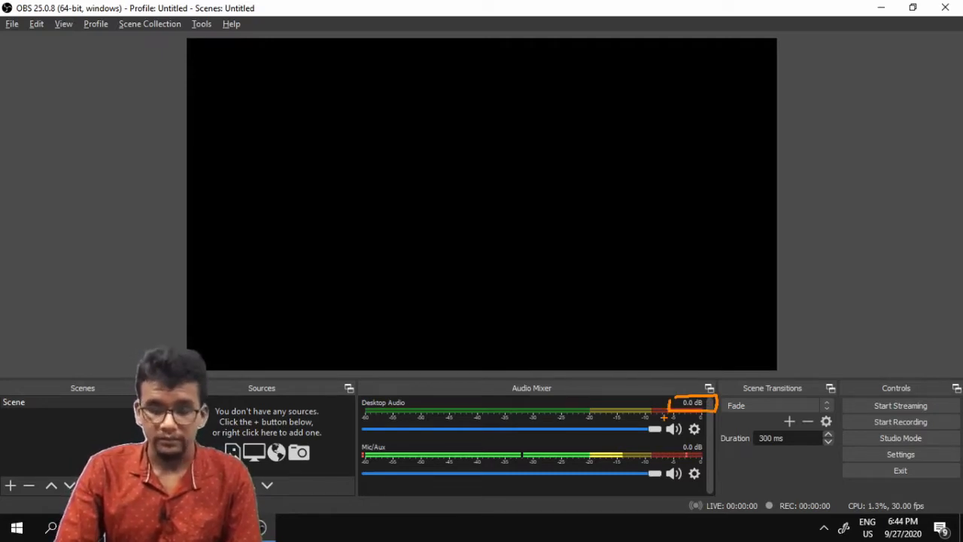
- Lower the Desktop Audio volume to -inf dB, outline and clear the value with the on-screen pen, and restore the volume to 0.0 dB
drag(654, 428, 305, 430)
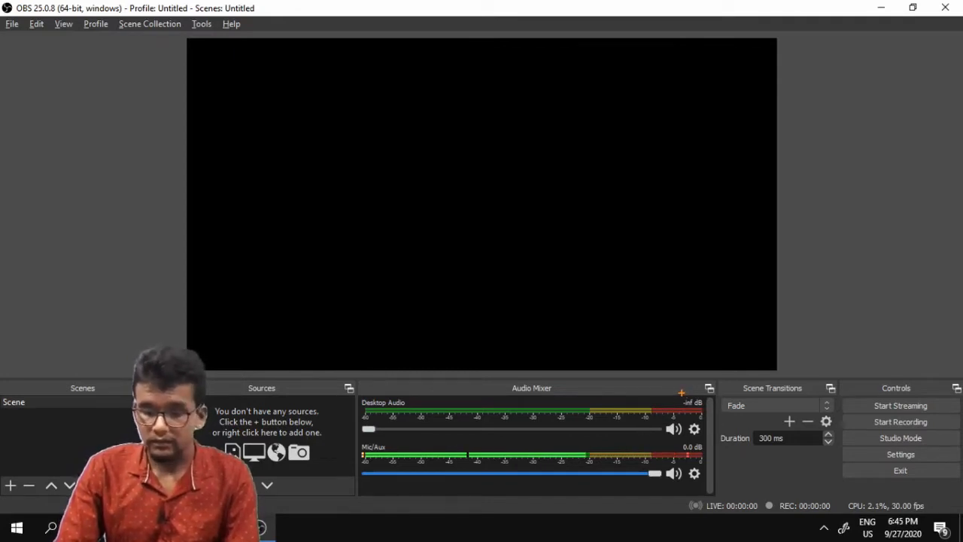
mouse_move(681, 392)
mouse_down()
mouse_move(711, 411)
mouse_move(667, 394)
mouse_up()
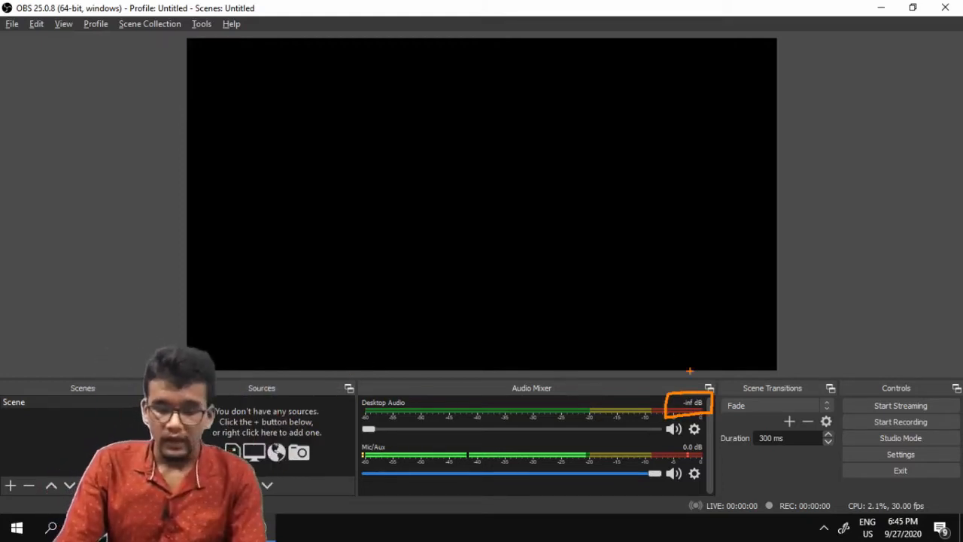
key(Escape)
drag(368, 428, 692, 433)
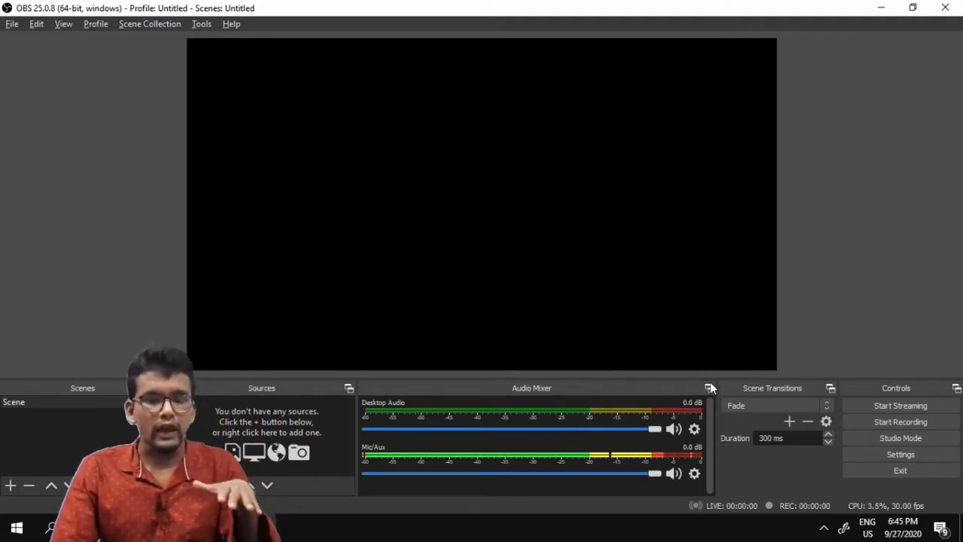
- Mute and unmute Desktop Audio, and toggle the Mic/Aux mute so that the microphone ends up muted
click(672, 431)
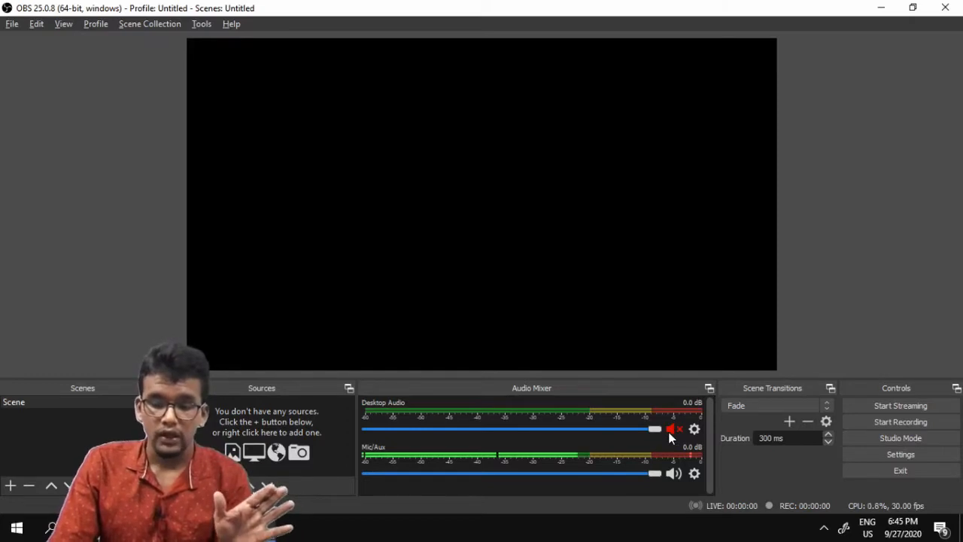
click(675, 431)
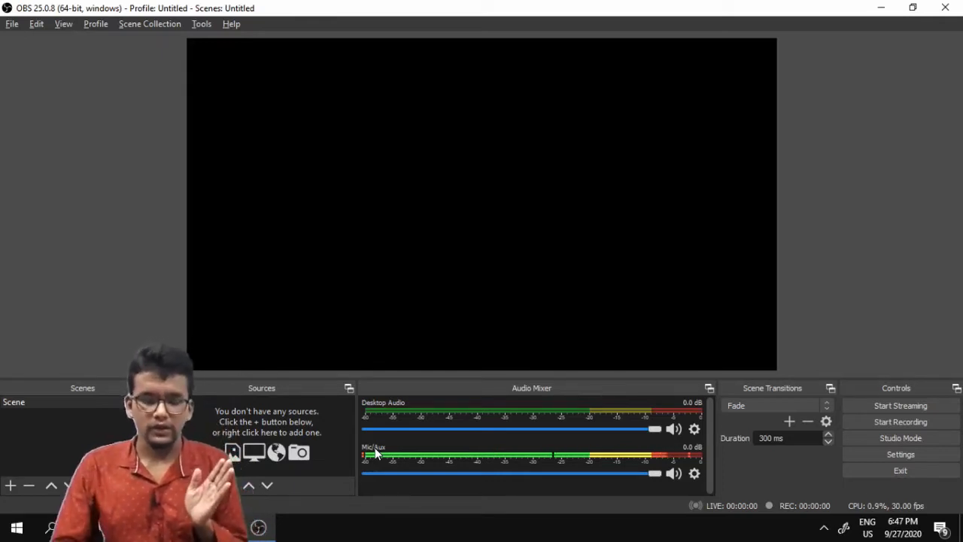
click(679, 472)
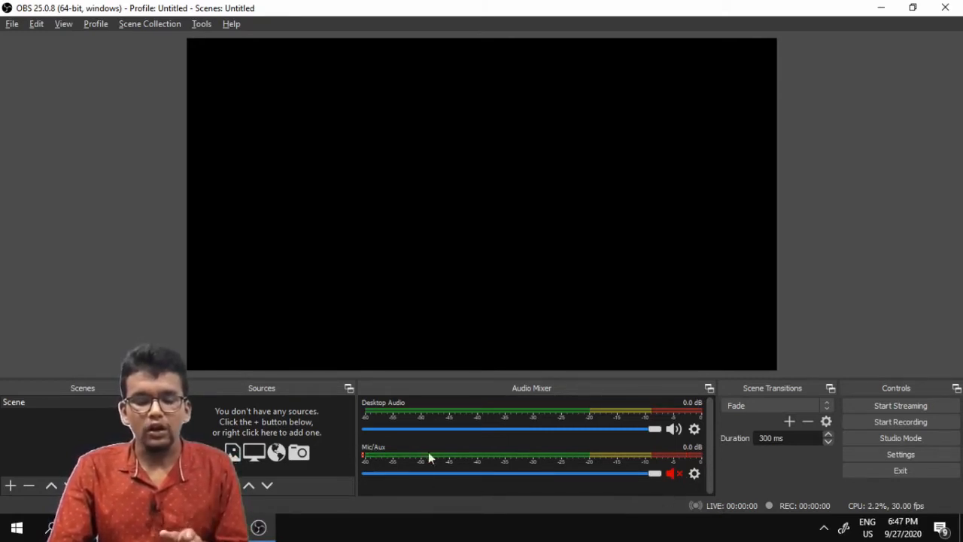
click(671, 472)
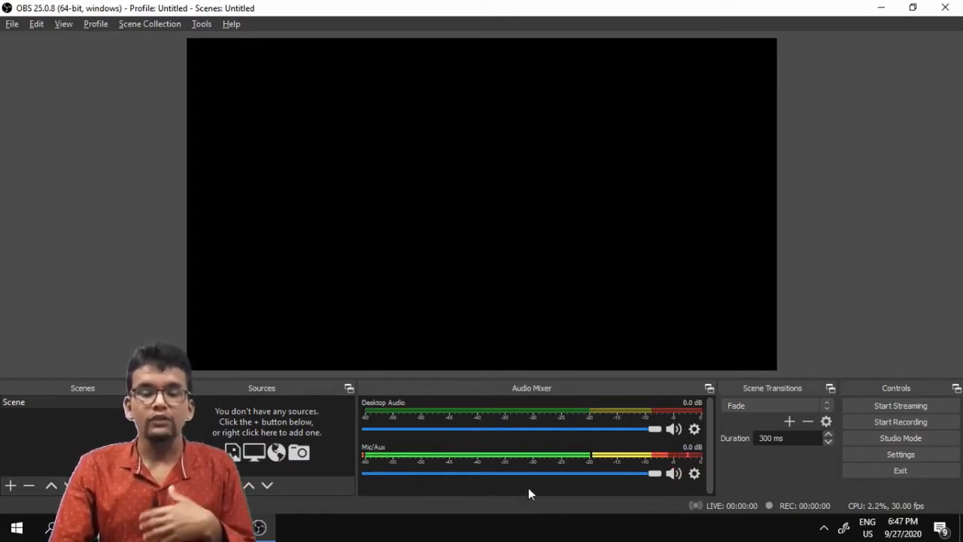
click(674, 472)
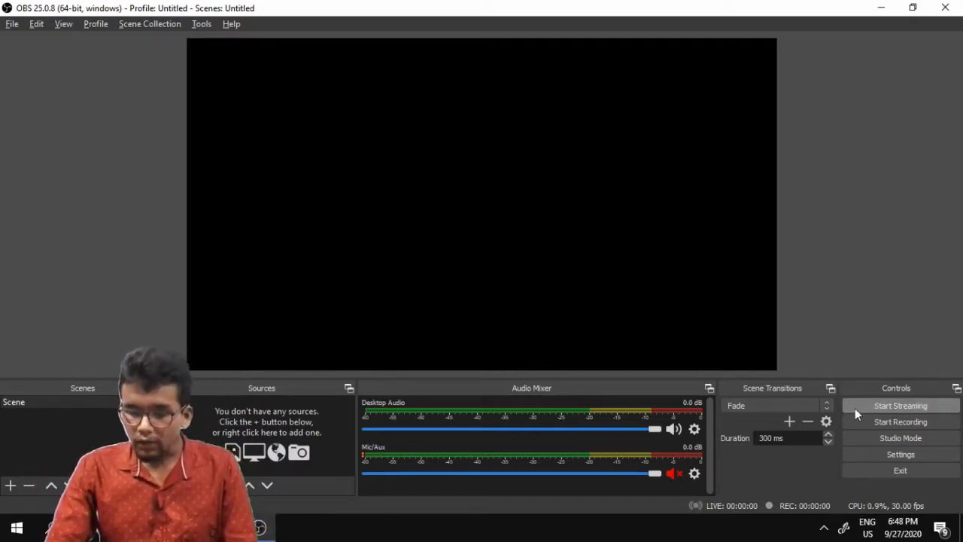
- Widen the Controls area, outline it in orange, mark Start Streaming with a red cross and Start Recording with a blue check, and clear the marks
drag(837, 392, 713, 392)
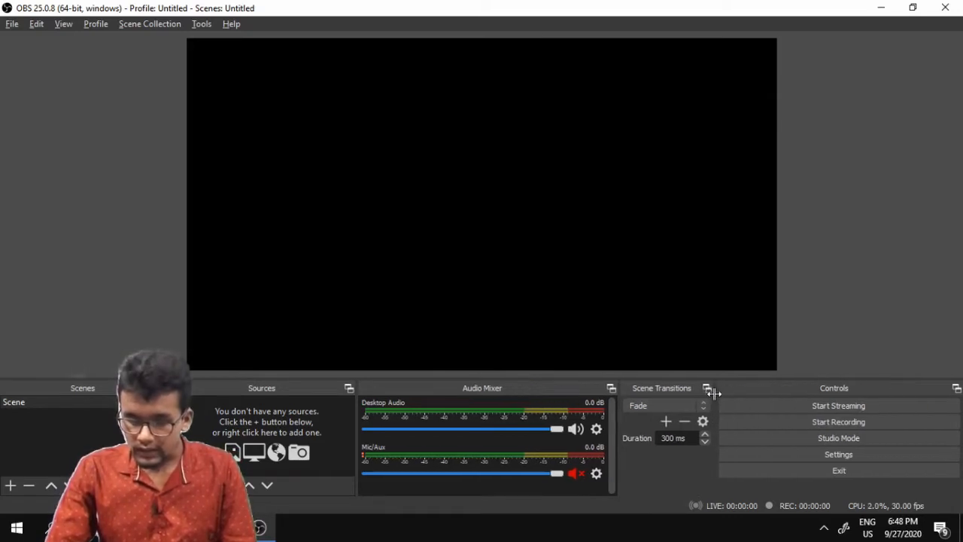
mouse_move(787, 366)
mouse_down()
mouse_move(962, 360)
mouse_move(962, 498)
mouse_move(731, 515)
mouse_move(739, 357)
mouse_move(834, 359)
mouse_up()
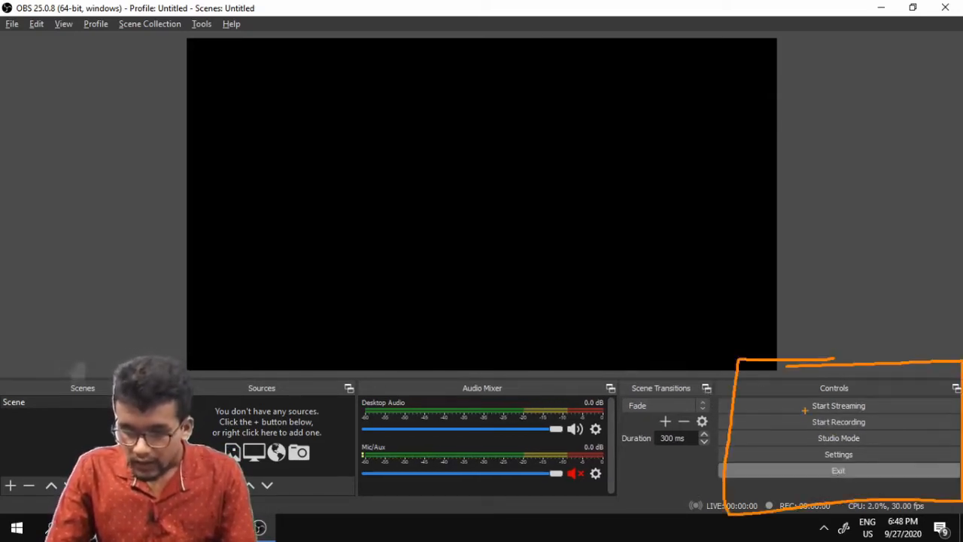
mouse_move(754, 399)
mouse_down()
mouse_move(780, 416)
mouse_move(754, 416)
mouse_up()
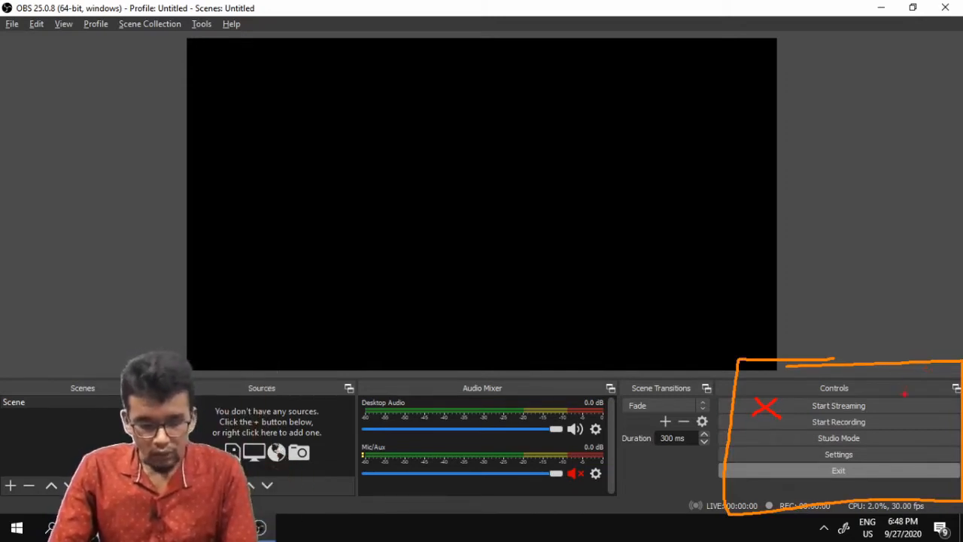
drag(880, 423, 900, 413)
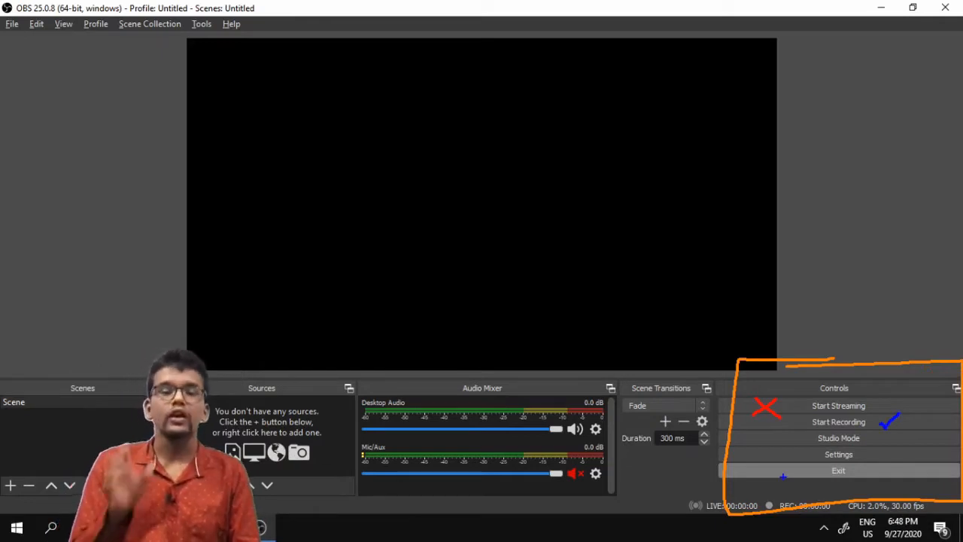
key(Escape)
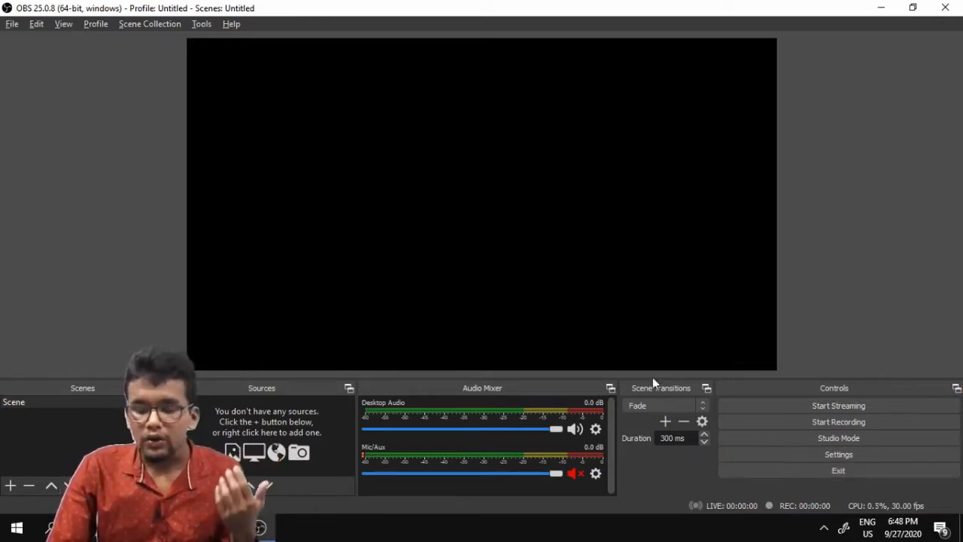
- Start a recording without any sources, outlining the blank preview in blue and clearing it before confirming, and stop the recording
click(789, 424)
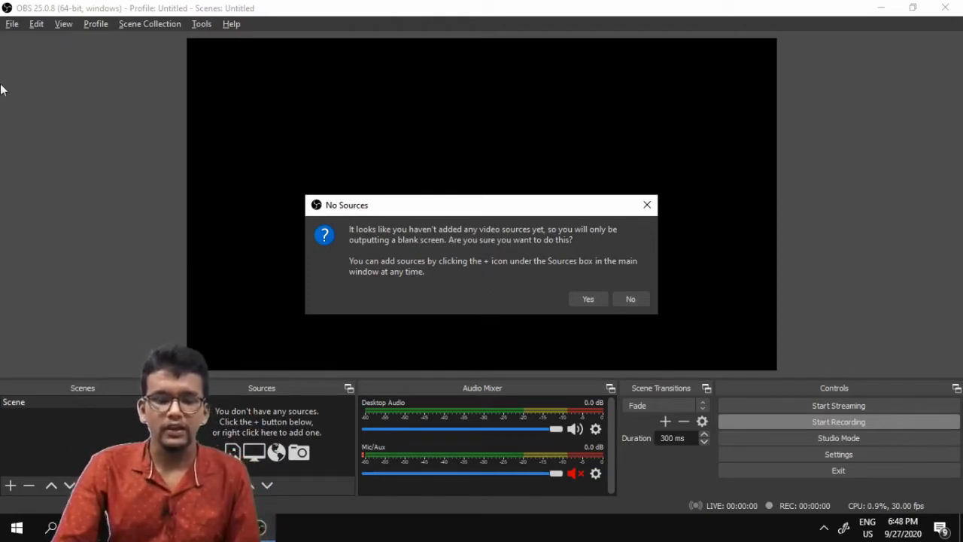
mouse_move(201, 26)
mouse_down()
mouse_move(719, 31)
mouse_move(772, 395)
mouse_move(261, 356)
mouse_move(142, 332)
mouse_move(196, 74)
mouse_up()
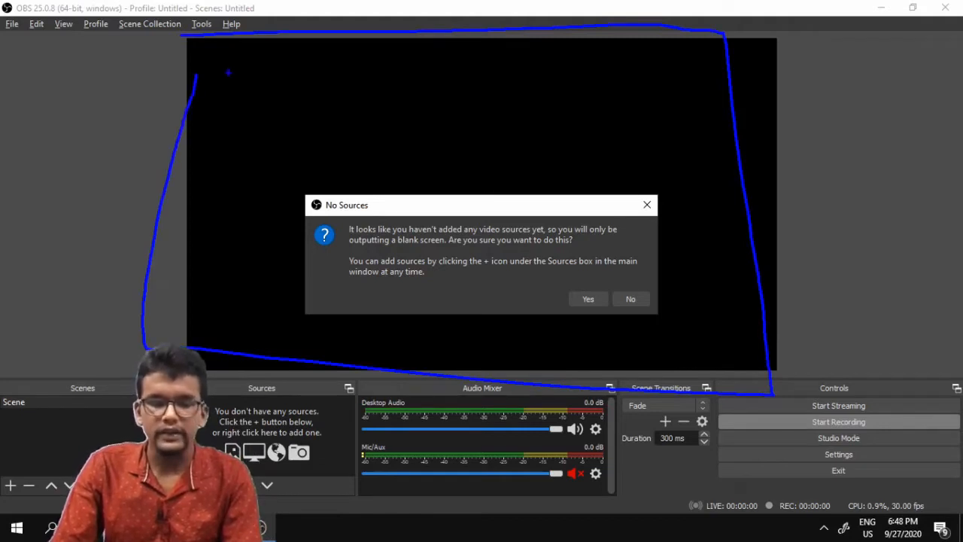
key(Escape)
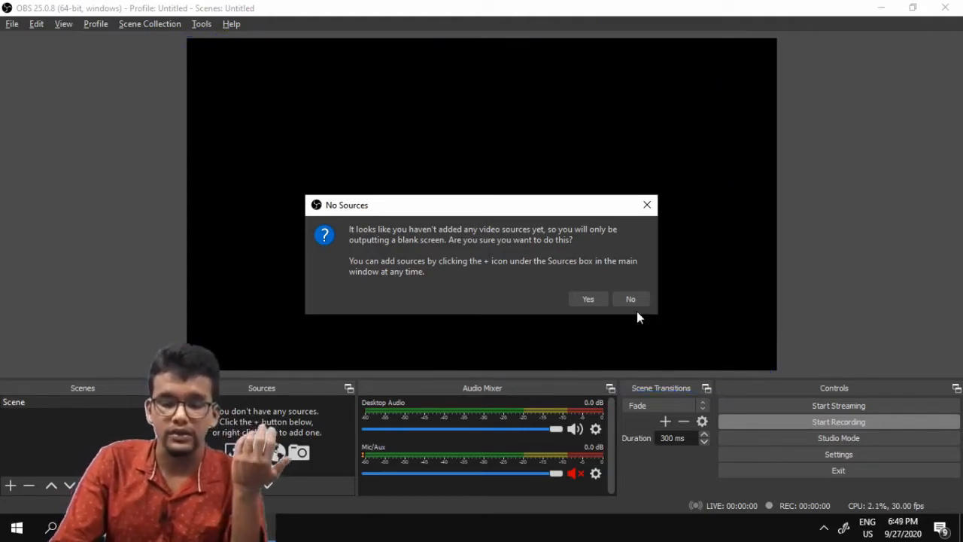
click(588, 299)
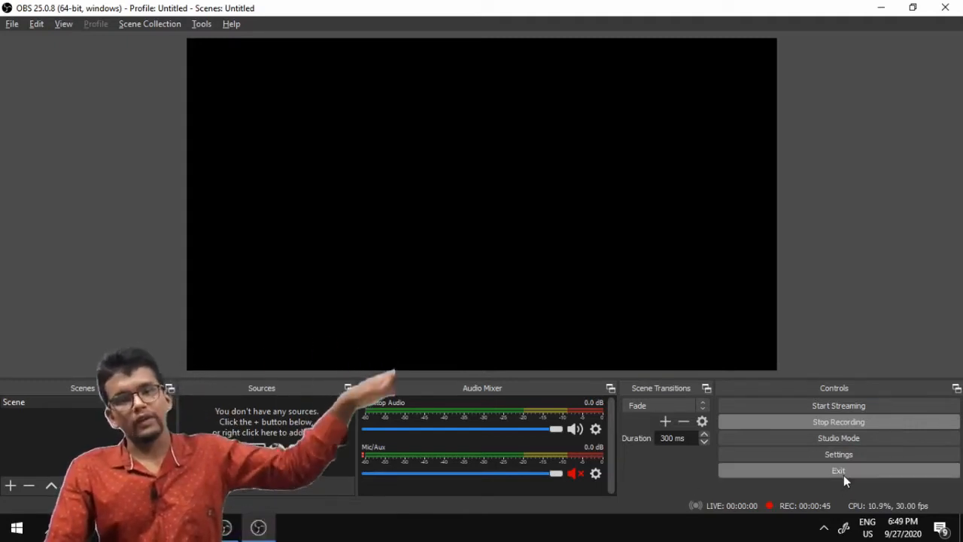
click(851, 421)
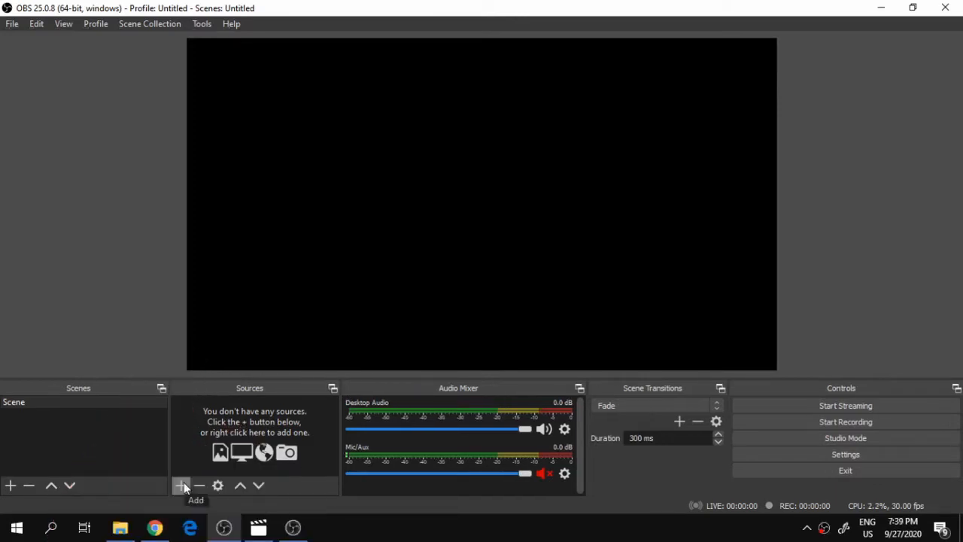
- Open the list of source types to add and mark Display Capture and Window Capture with the on-screen pen
click(181, 485)
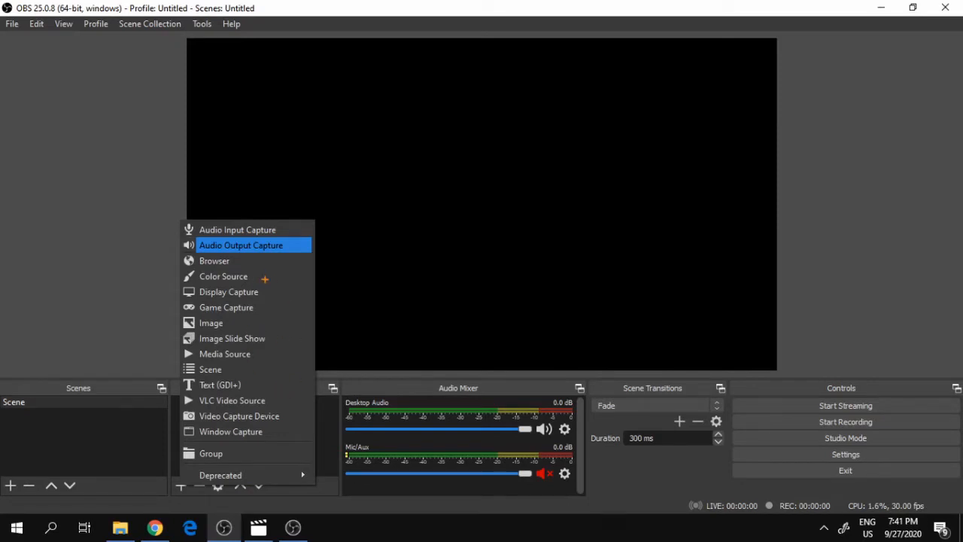
drag(297, 292, 340, 264)
drag(288, 433, 332, 413)
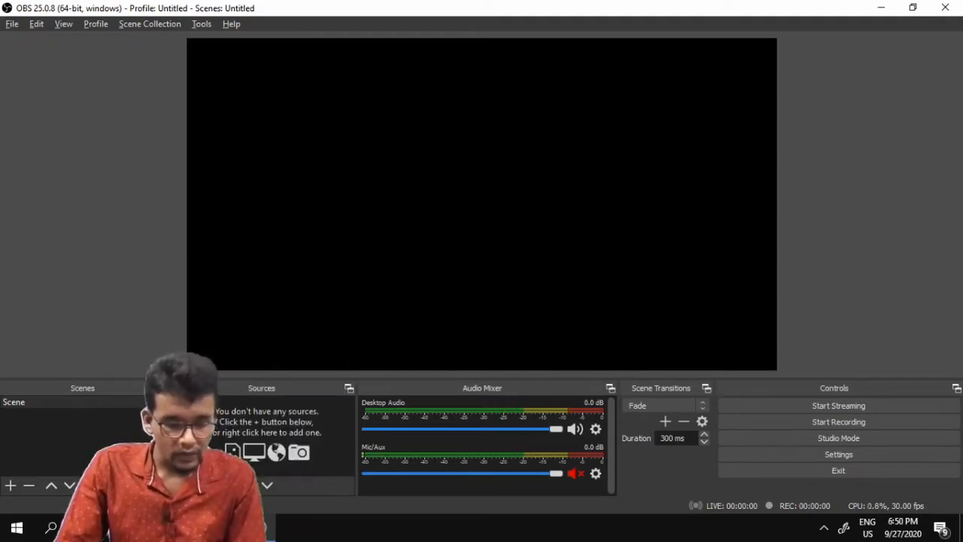
- Create a new visible Display Capture source in the scene, keeping the name Display Capture
click(181, 485)
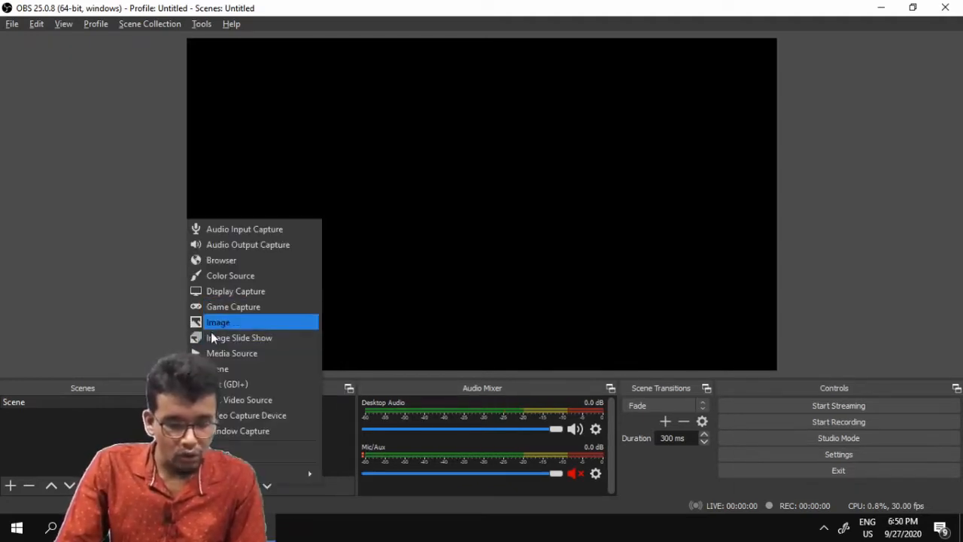
click(254, 287)
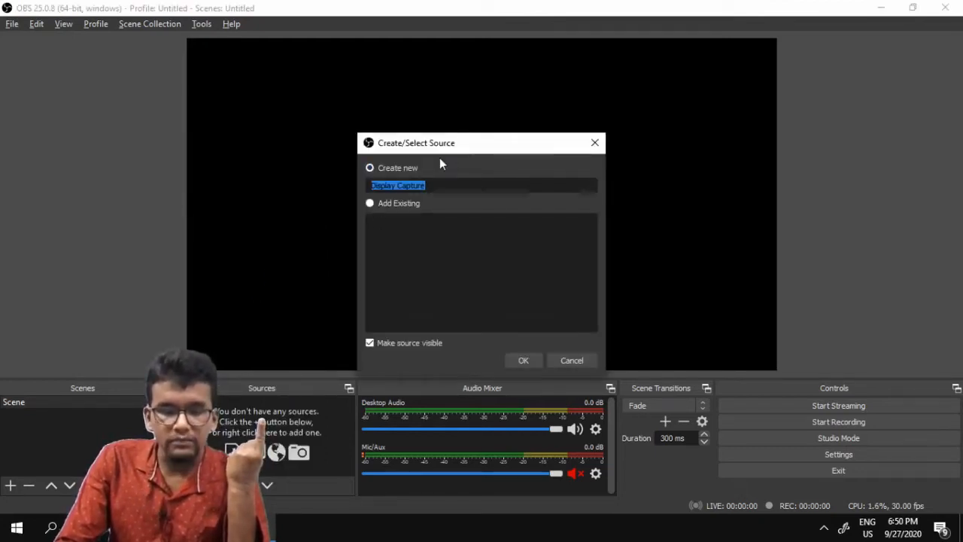
click(523, 362)
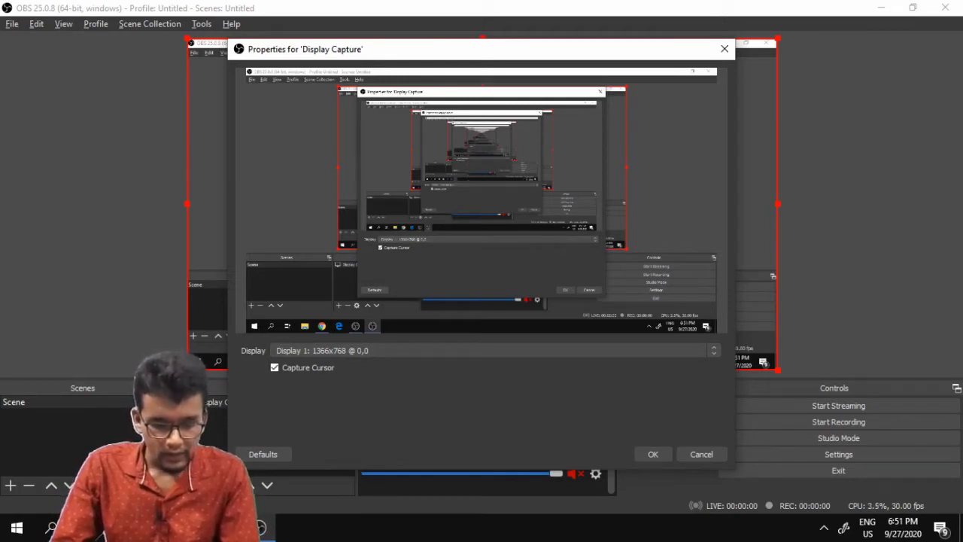
- Outline the taskbar and title bar with the on-screen pen, clear the marks, and accept the Display 1 capture properties with Capture Cursor enabled
mouse_move(262, 539)
mouse_down()
mouse_move(841, 526)
mouse_move(274, 534)
mouse_up()
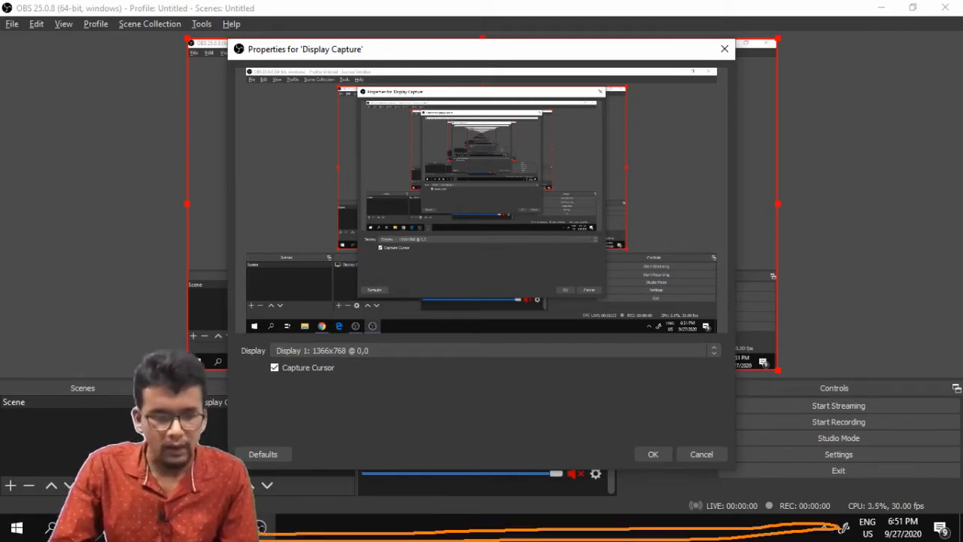
mouse_move(762, 2)
mouse_down()
mouse_move(756, 34)
mouse_move(83, 39)
mouse_move(78, 3)
mouse_up()
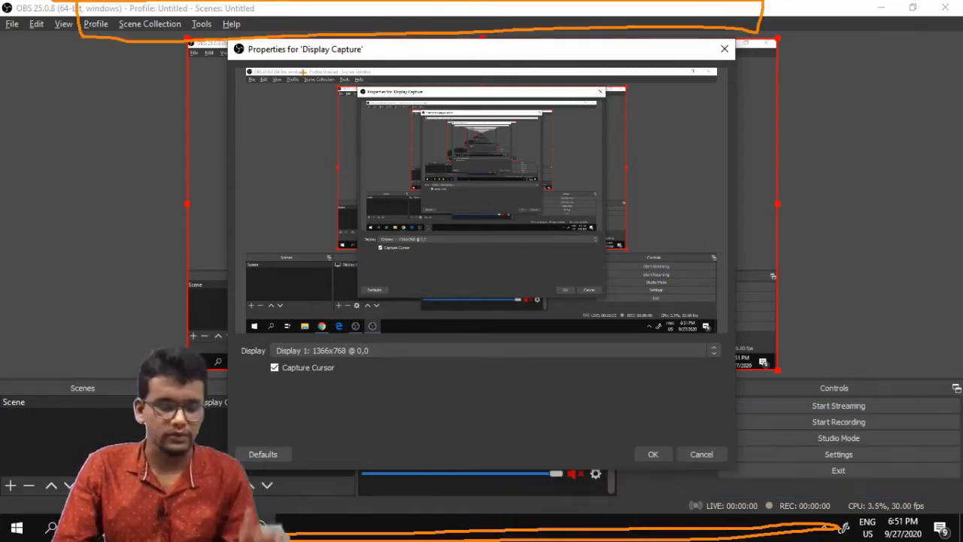
key(Escape)
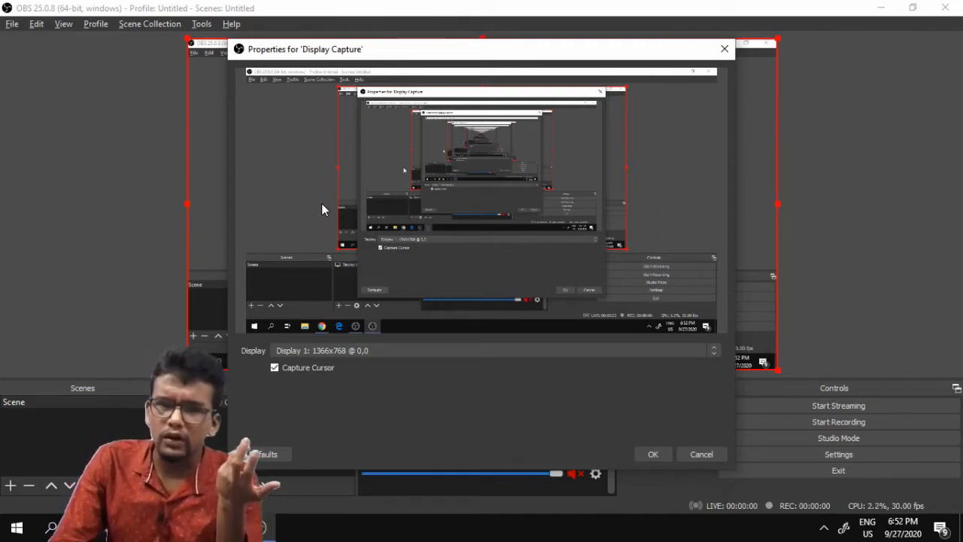
click(274, 368)
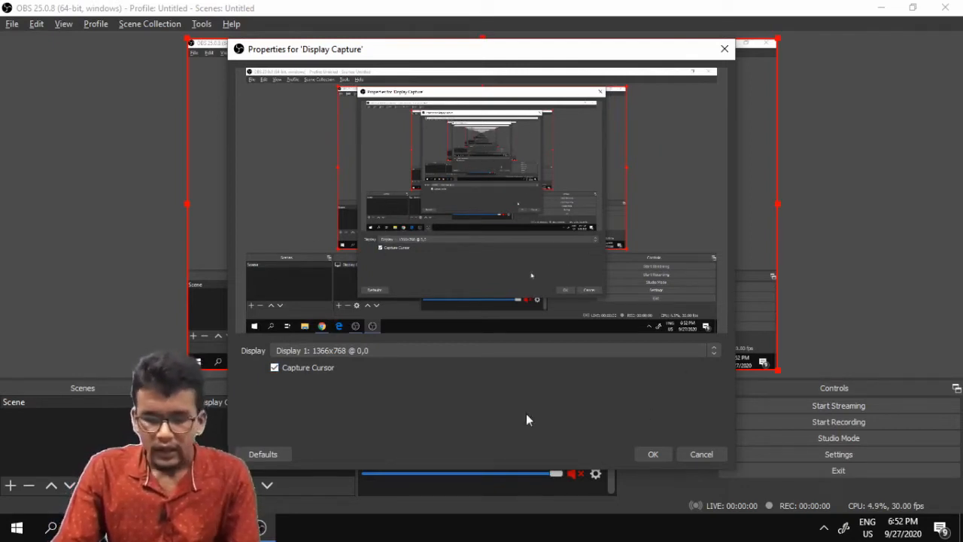
click(652, 454)
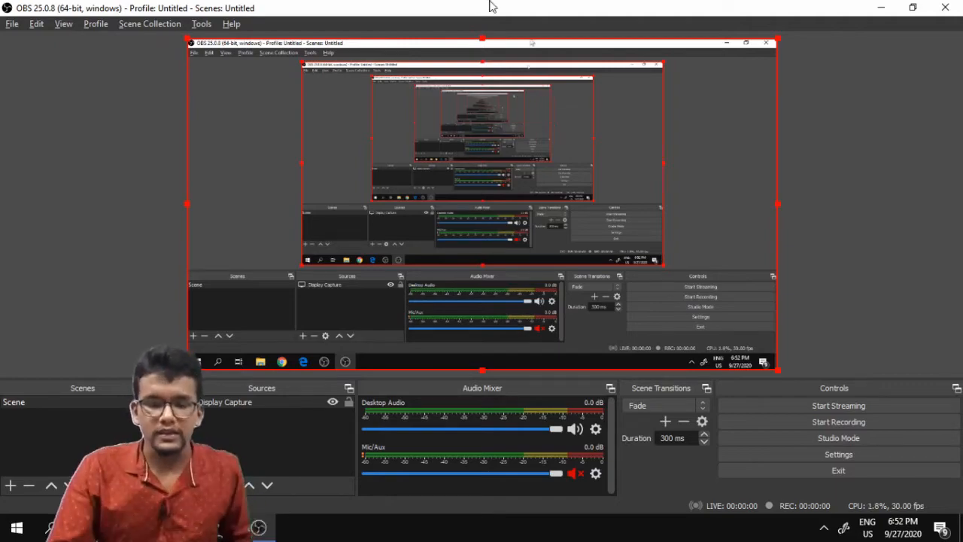
- Restore the OBS window from full screen, narrow it by its left edge, and move it aside to reveal the desktop
mouse_move(385, 13)
mouse_down()
mouse_move(766, 34)
mouse_move(353, 38)
mouse_move(577, 37)
mouse_move(369, 30)
mouse_move(522, 30)
mouse_move(440, 34)
mouse_move(388, 15)
mouse_move(388, 1)
mouse_up()
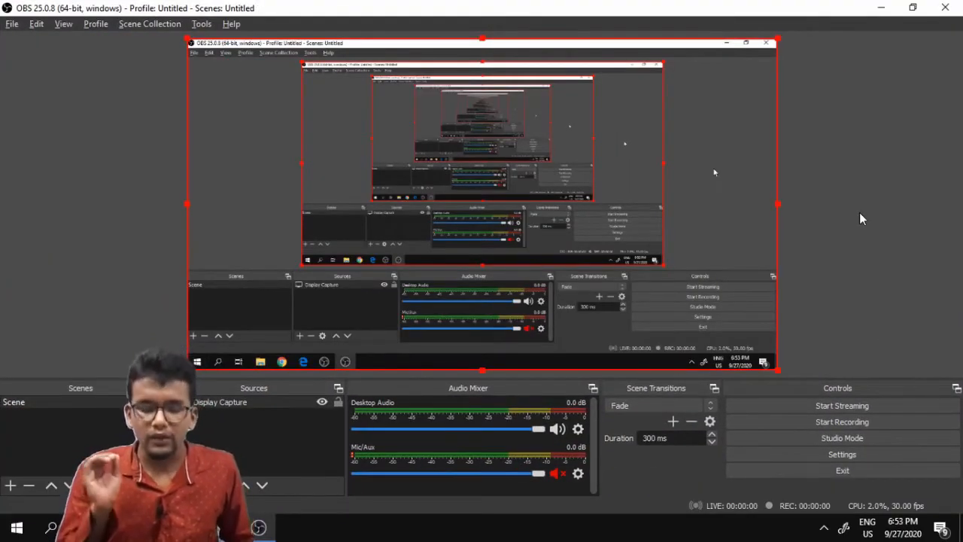
click(915, 7)
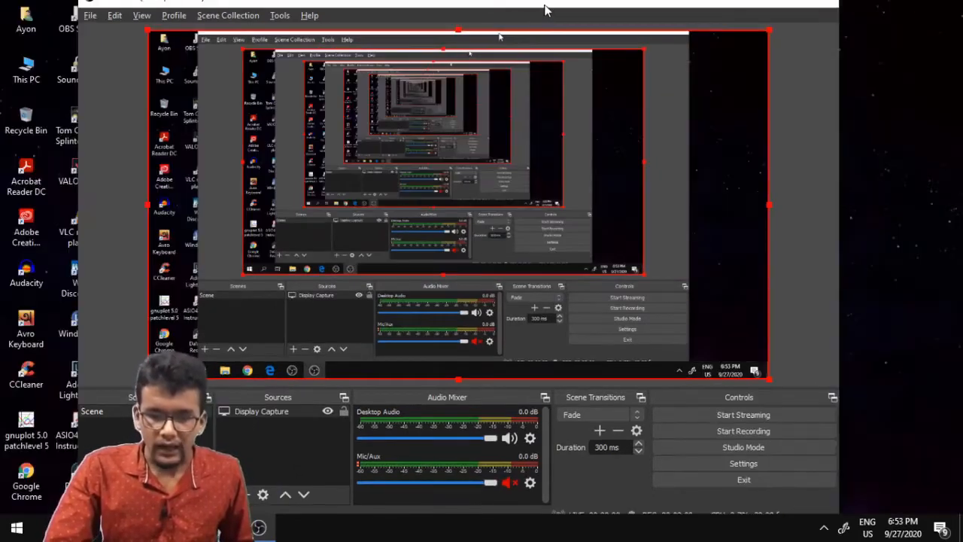
drag(546, 9, 572, 26)
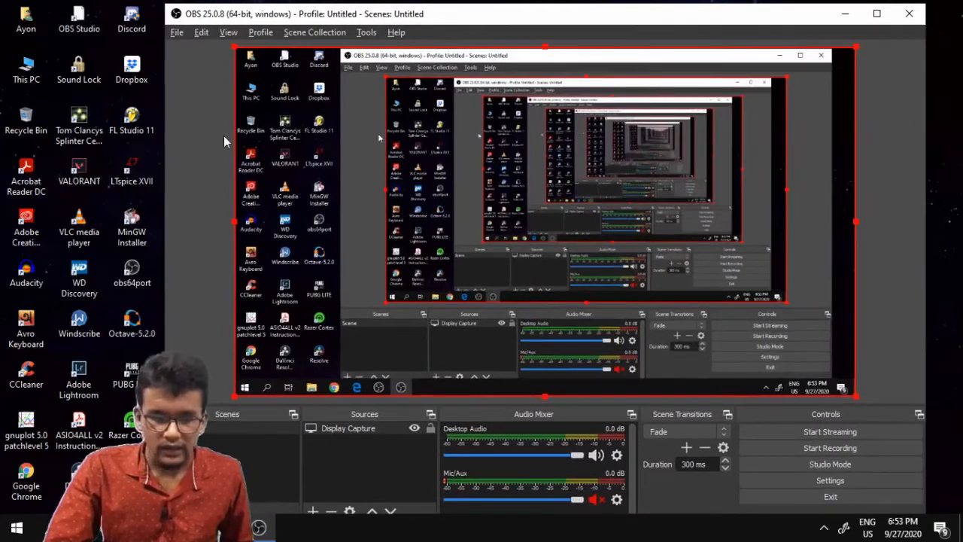
drag(168, 143, 276, 152)
drag(538, 23, 581, 26)
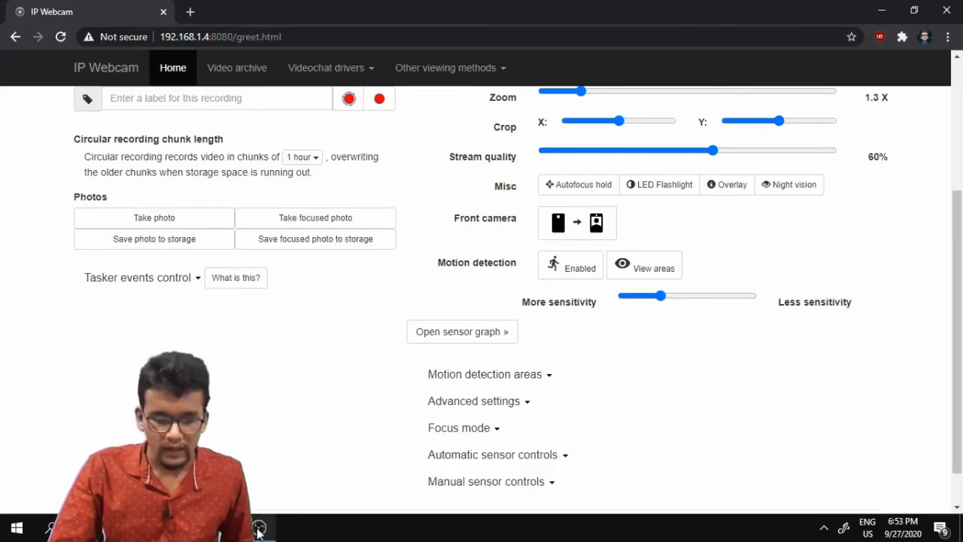
- Bring OBS in front of the IP Webcam page, switch back to Chrome, and open a new browser tab
click(258, 530)
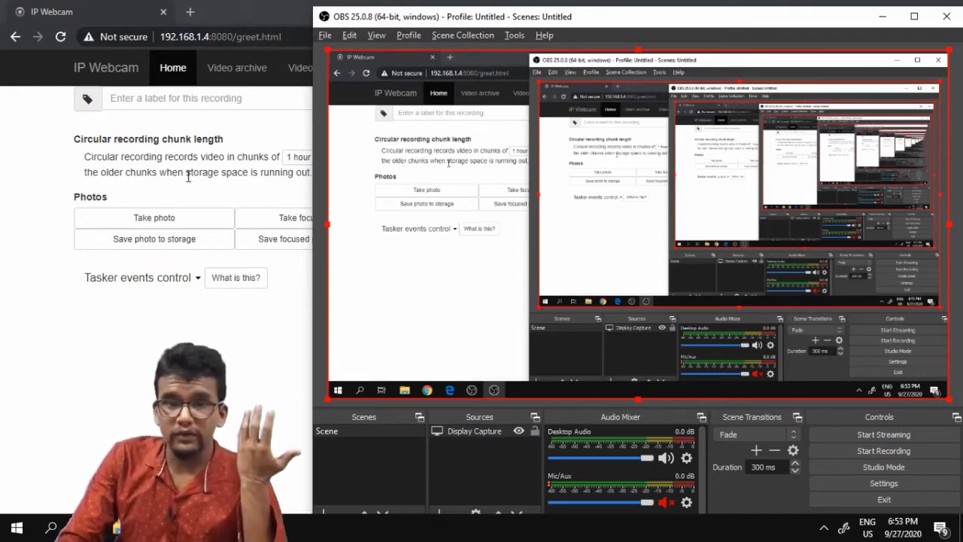
click(251, 7)
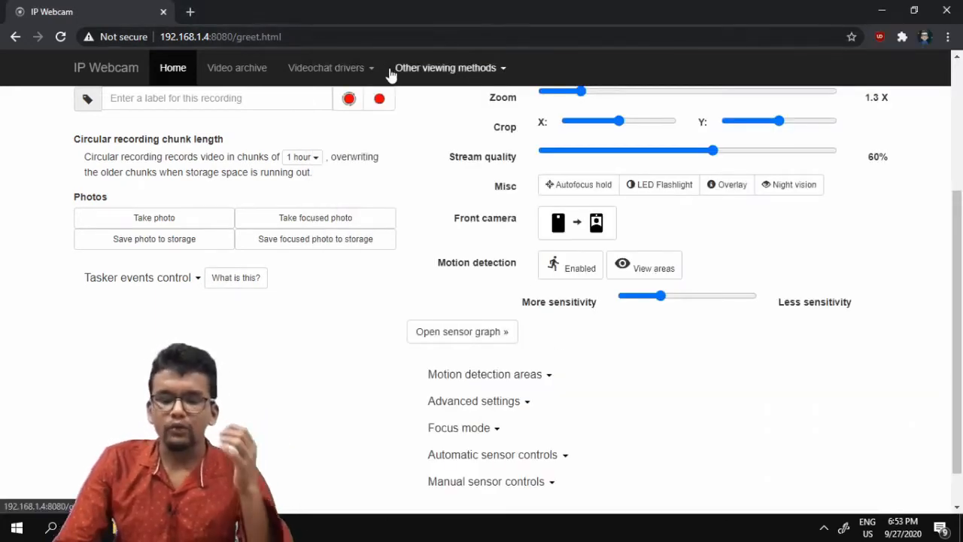
click(190, 11)
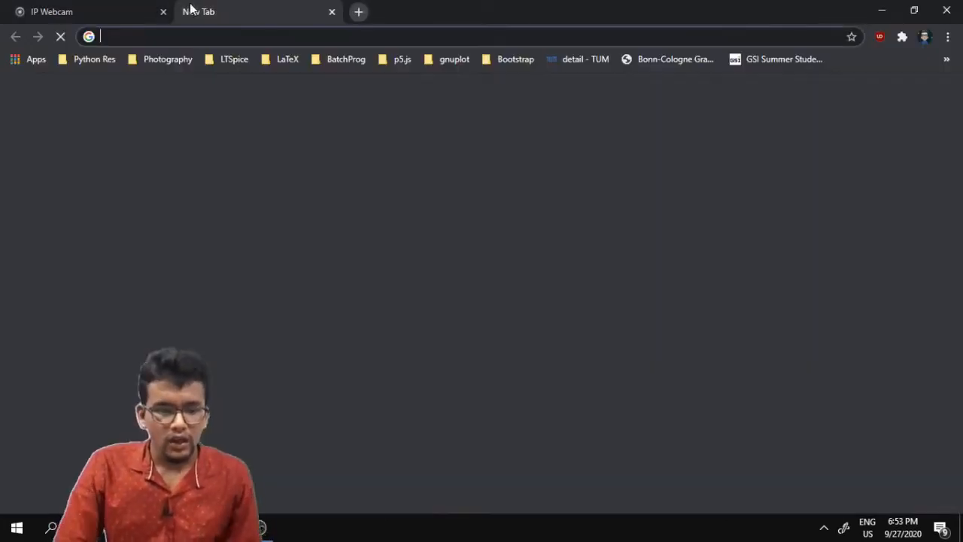
- Enter "search" in the new tab's address bar, and close the tab without running the search
text(search)
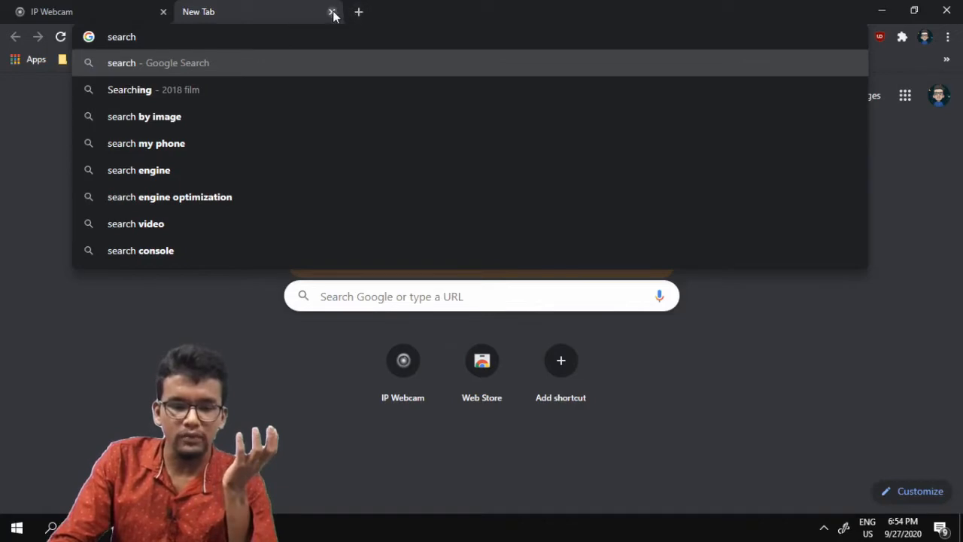
click(333, 15)
- Bring OBS in front of the File Explorer window and move it aside so both are visible
click(258, 529)
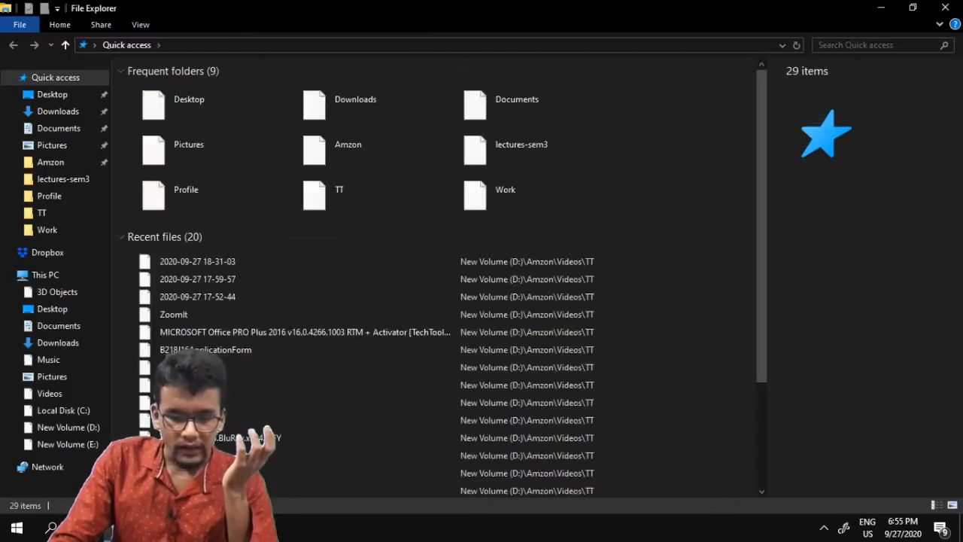
click(257, 528)
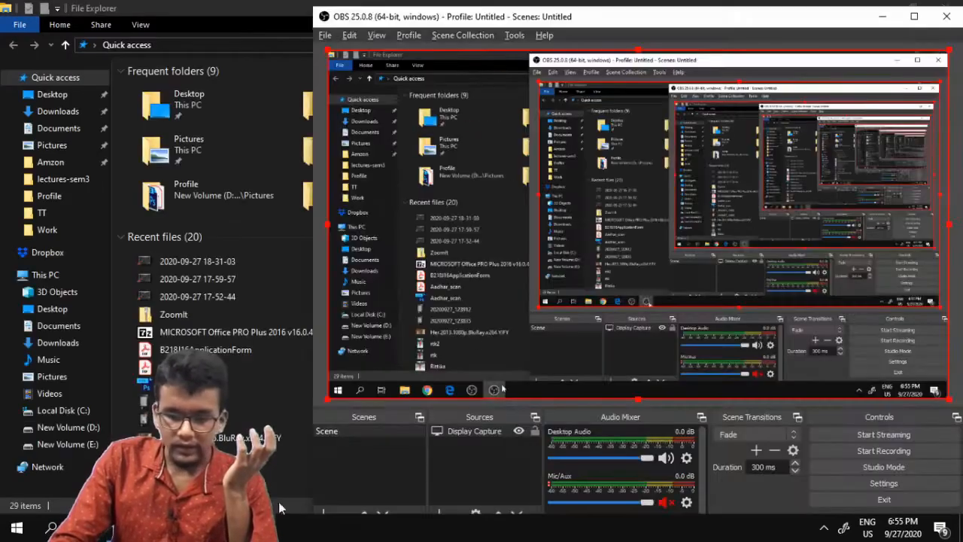
drag(637, 11, 849, 15)
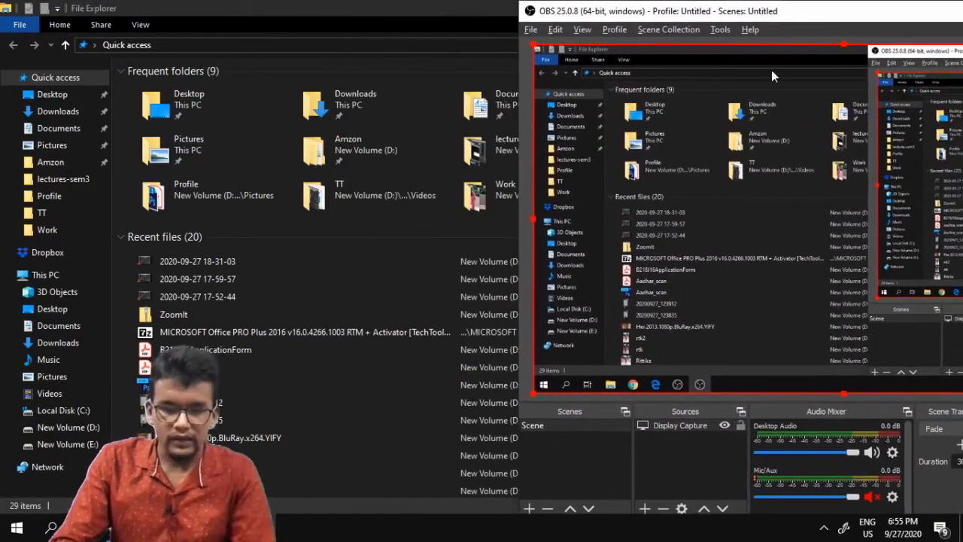
- Outline the OBS preview area with the on-screen pen and clear the marks
key(ctrl+2)
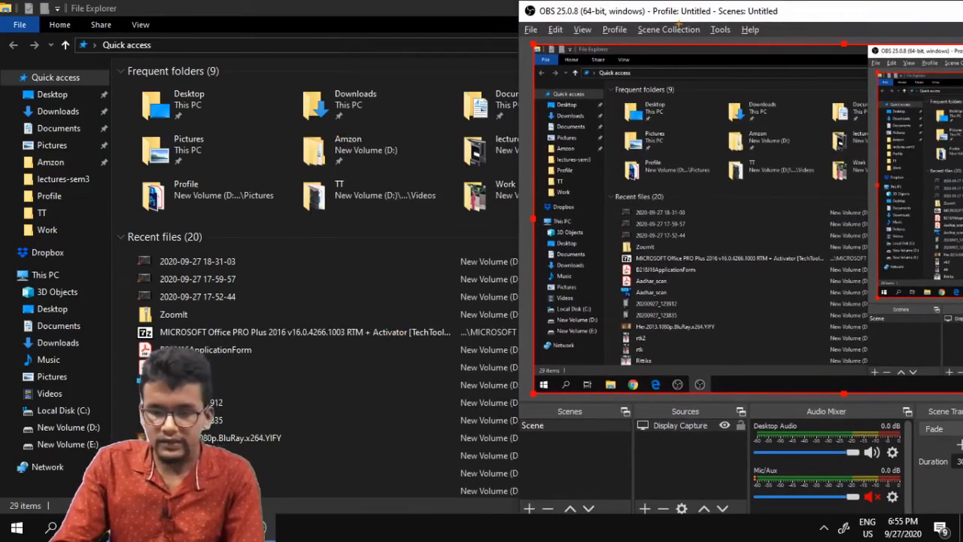
mouse_move(679, 28)
mouse_down()
mouse_move(527, 32)
mouse_move(503, 247)
mouse_move(516, 409)
mouse_move(779, 414)
mouse_up()
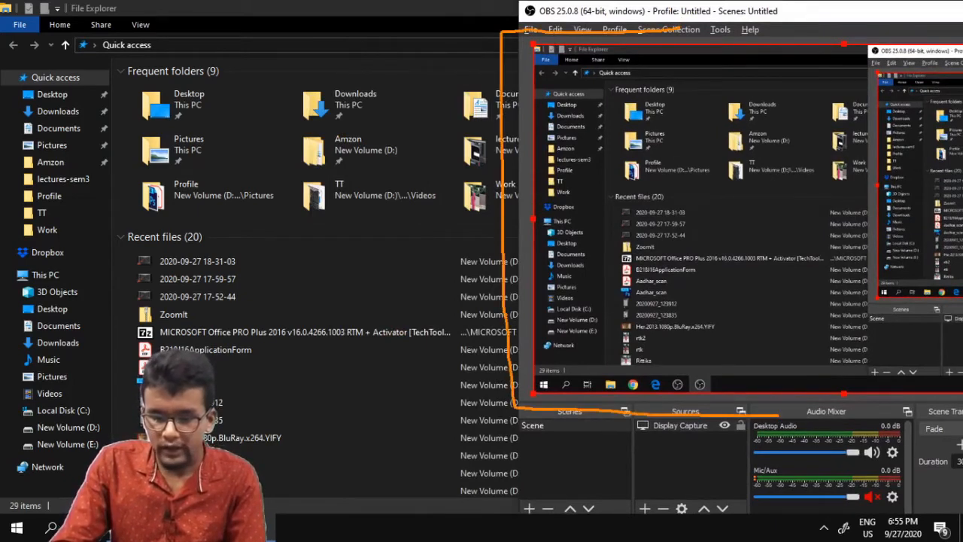
mouse_move(843, 393)
mouse_down()
mouse_move(876, 42)
mouse_move(813, 34)
mouse_up()
key(Escape)
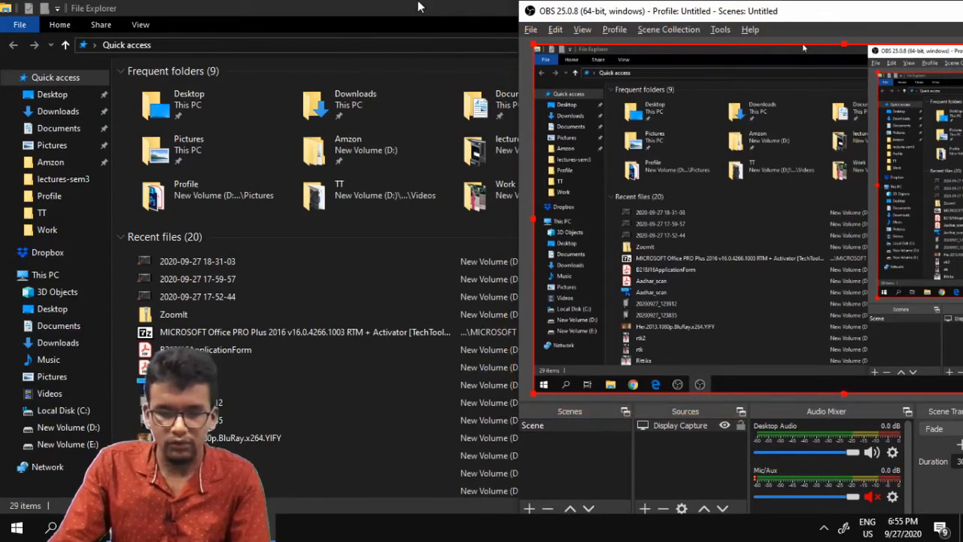
- Restore File Explorer from full screen beside OBS and open the SW folder inside Amzon on drive D
click(419, 7)
click(914, 8)
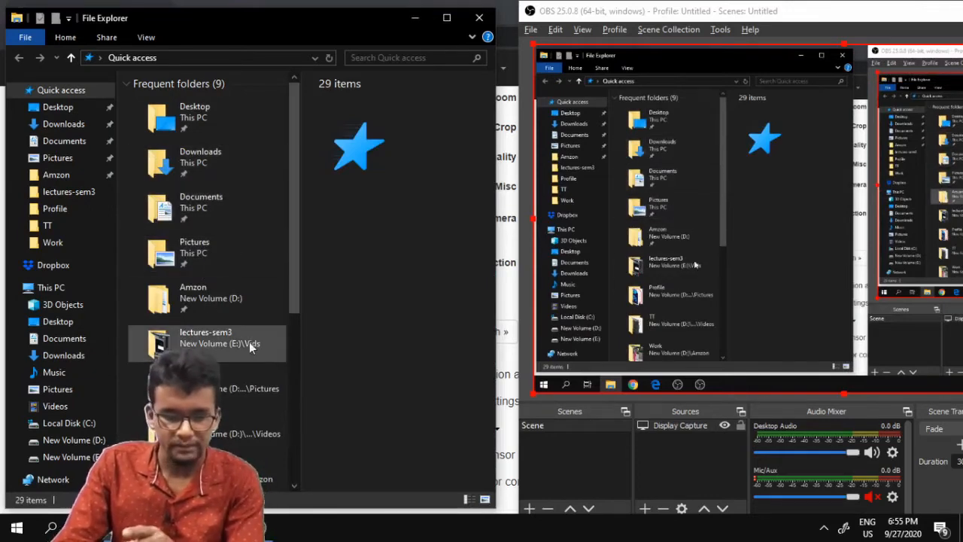
double_click(207, 297)
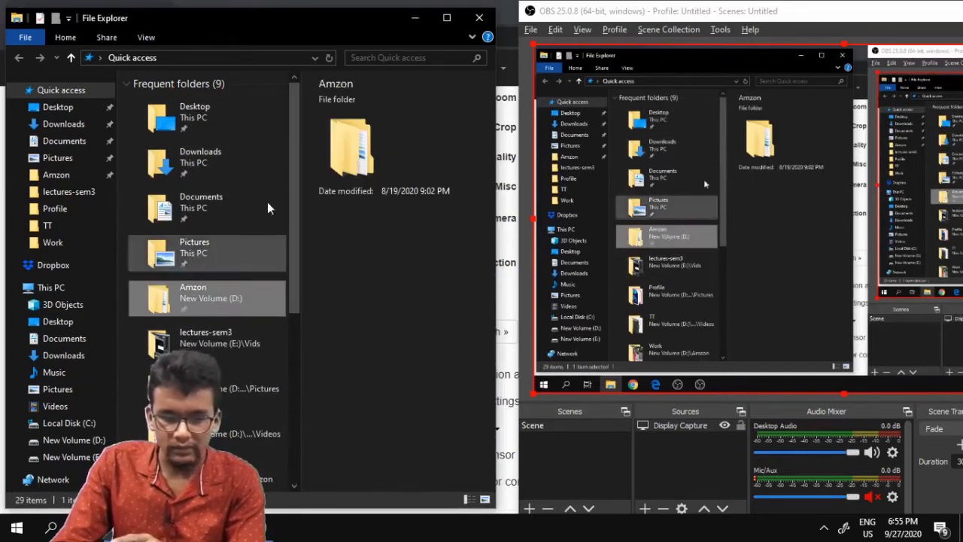
double_click(183, 218)
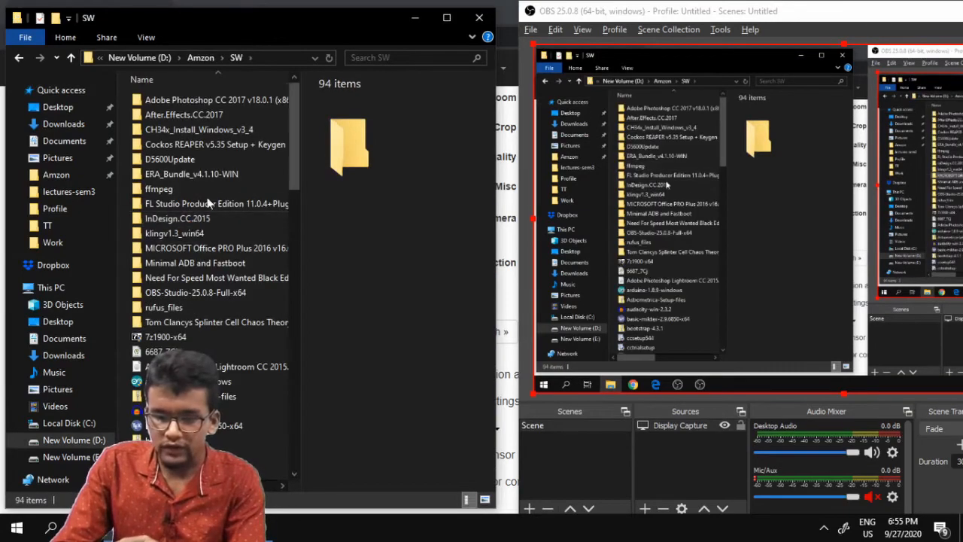
- Look through the SW folder's file list and compare it with the live Display Capture preview in OBS
scroll(205, 191, down, 2)
scroll(204, 198, down, 10)
scroll(204, 198, up, 6)
scroll(204, 198, down, 9)
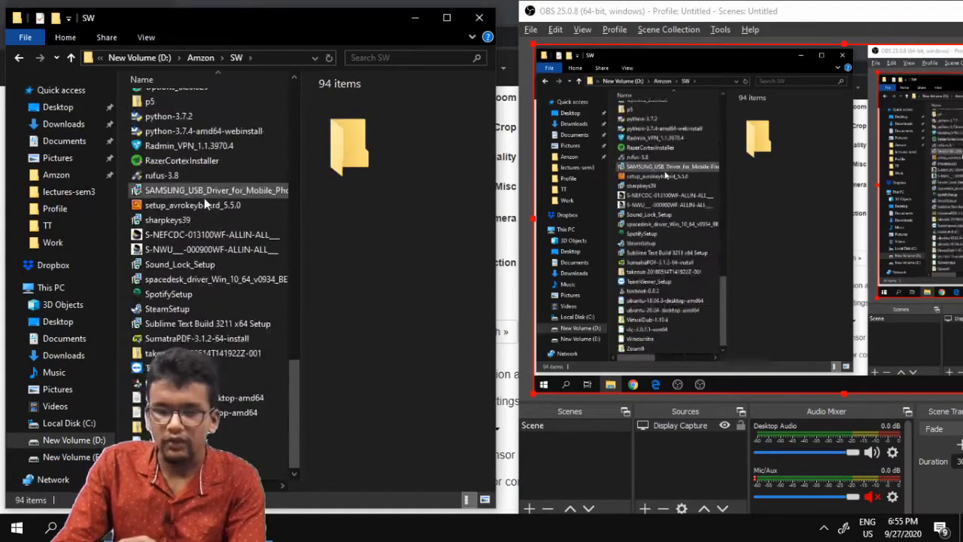
scroll(204, 198, up, 6)
scroll(200, 202, up, 11)
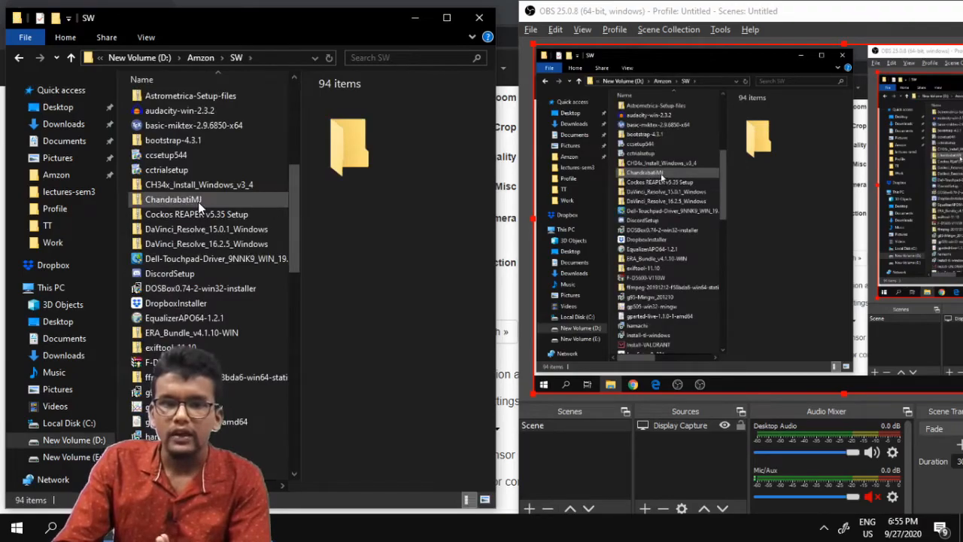
scroll(215, 218, down, 7)
scroll(221, 224, down, 13)
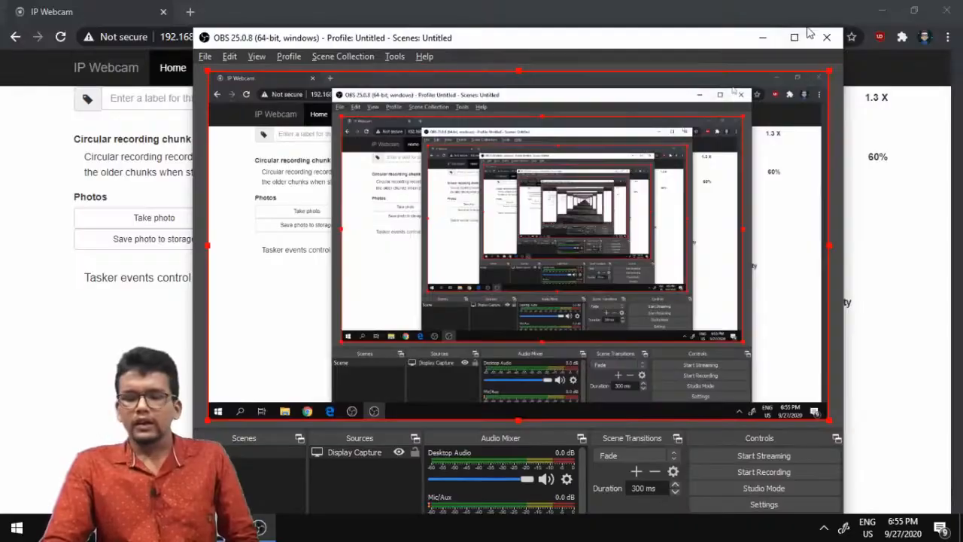
- Maximize OBS and create a new visible Window Capture source, keeping the name Window Capture
click(798, 38)
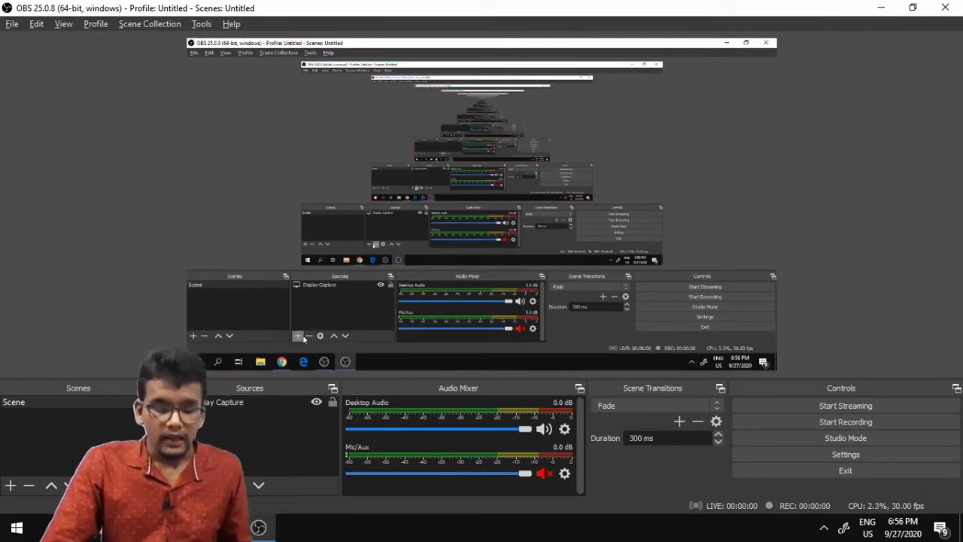
click(178, 486)
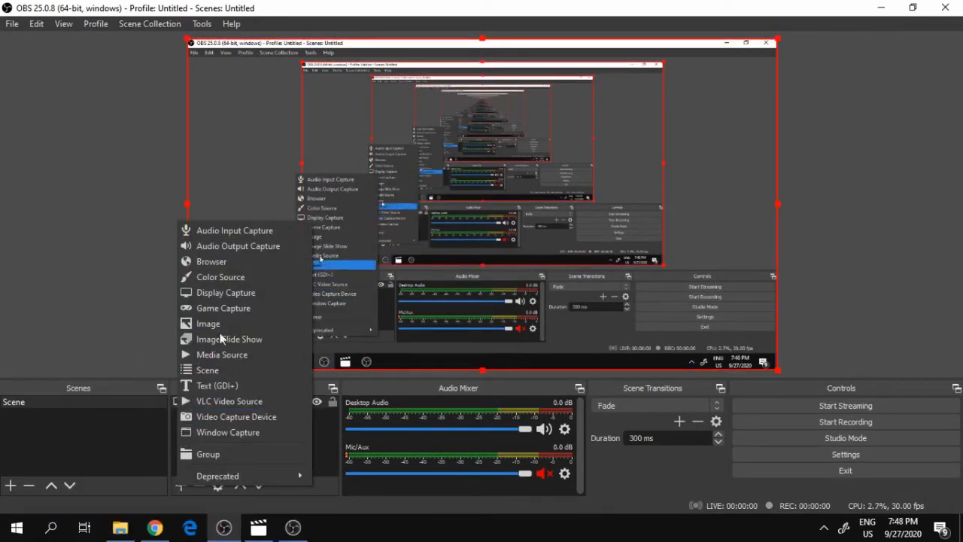
click(247, 432)
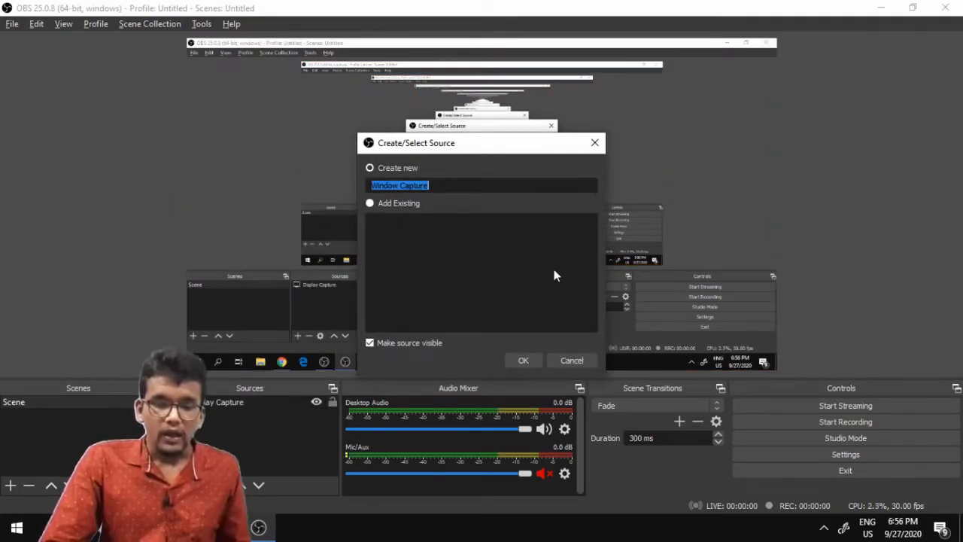
click(515, 355)
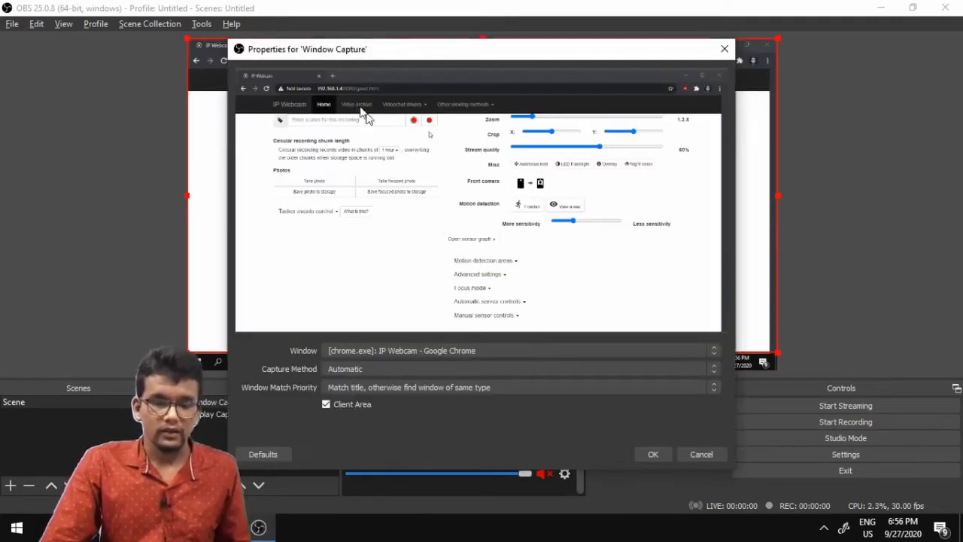
- Reposition the Window Capture properties dialog and check which windows are available for capture
drag(436, 54, 531, 62)
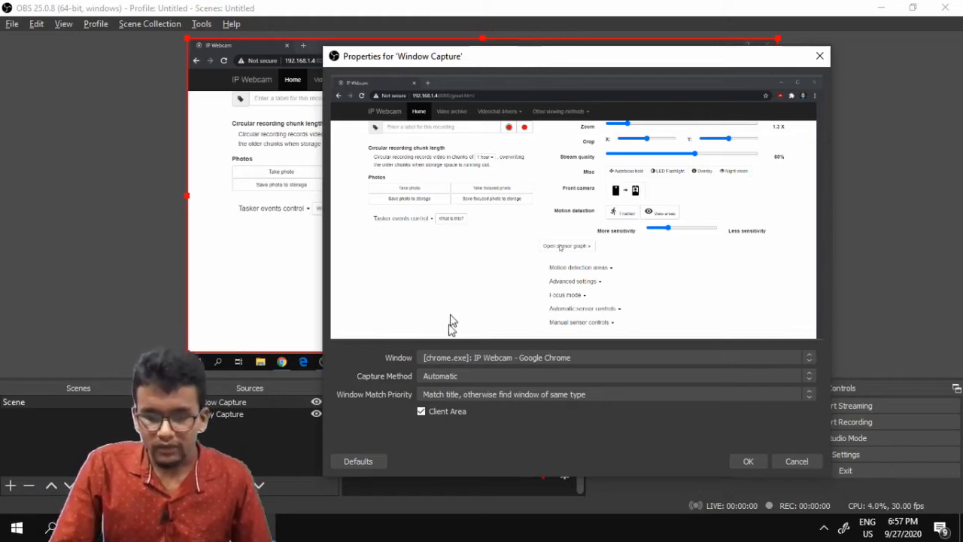
drag(539, 60, 458, 33)
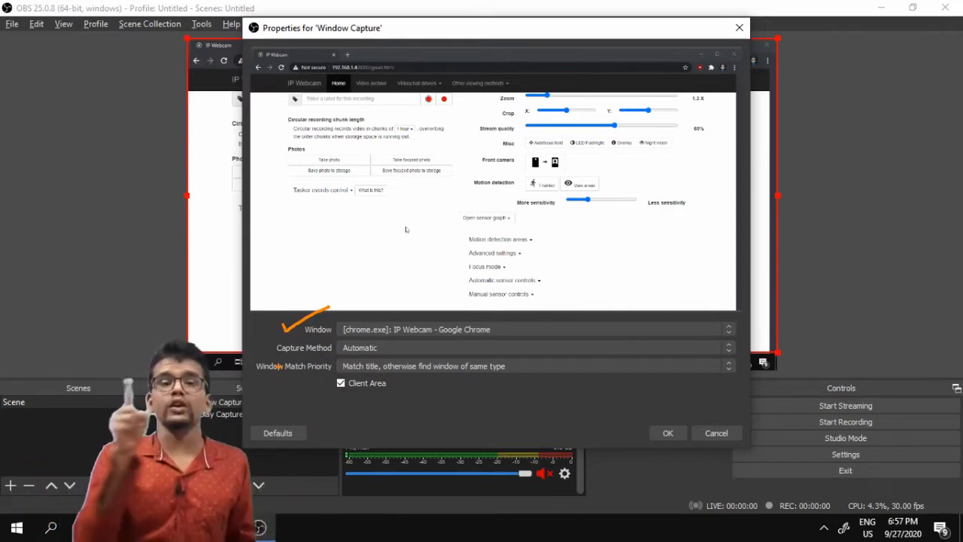
click(368, 331)
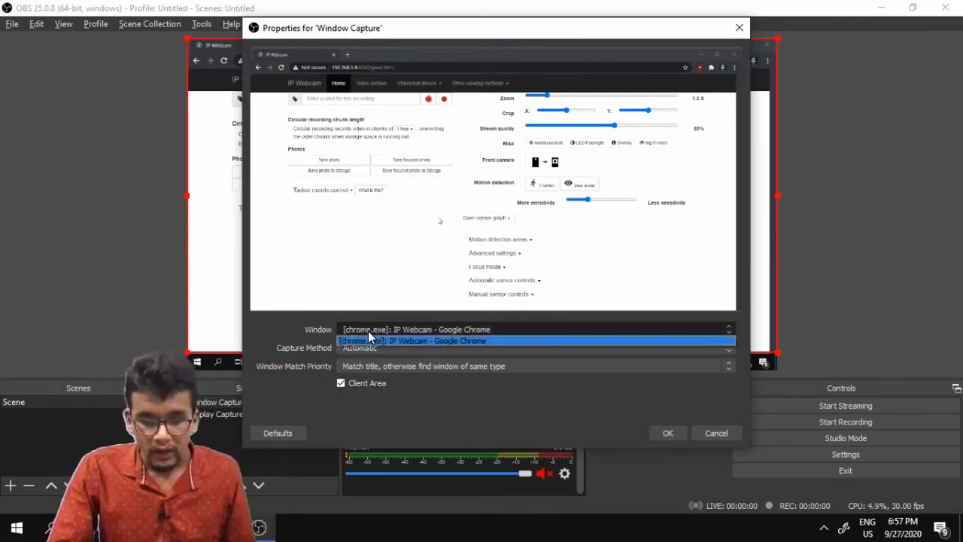
click(255, 324)
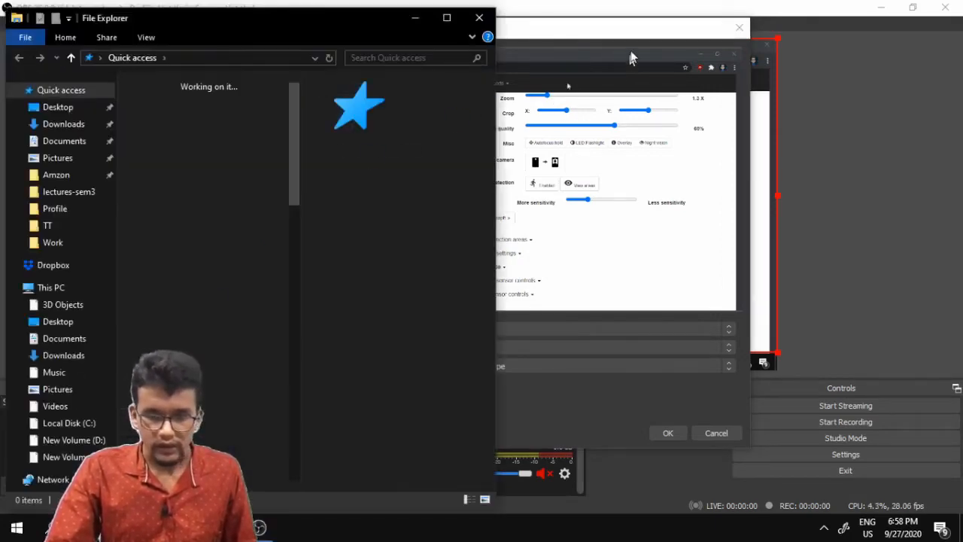
- With File Explorer open, choose [explorer.exe]: File Explorer as the captured window and accept the Window Capture properties
click(630, 55)
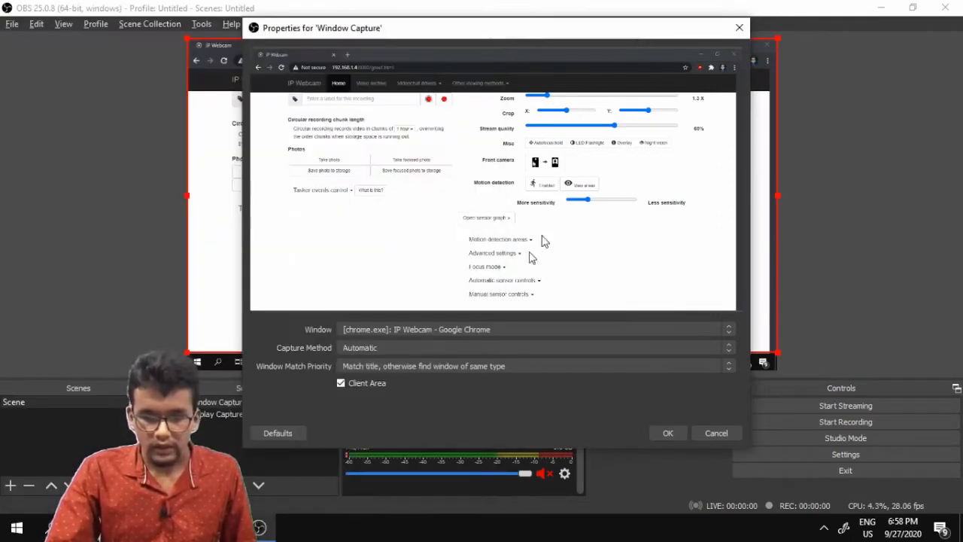
click(488, 331)
click(113, 528)
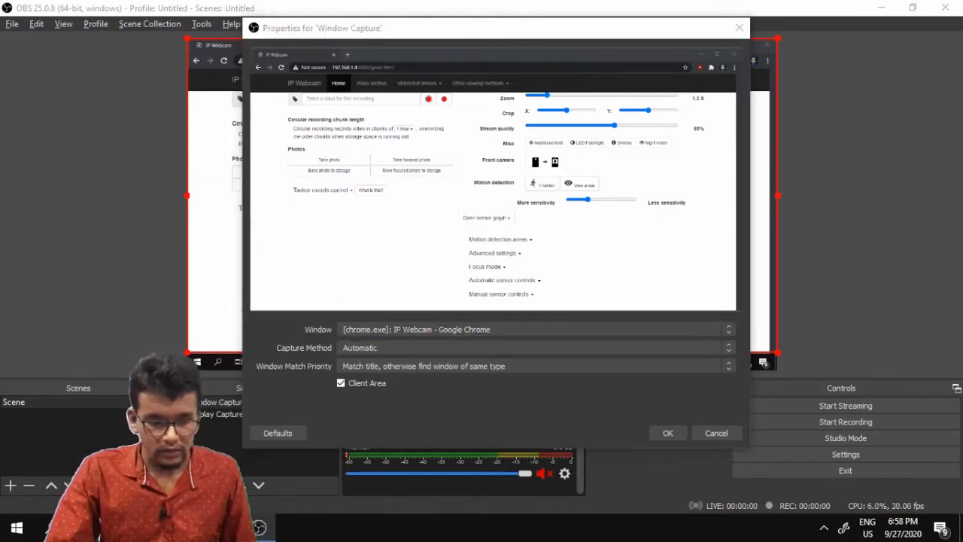
click(610, 423)
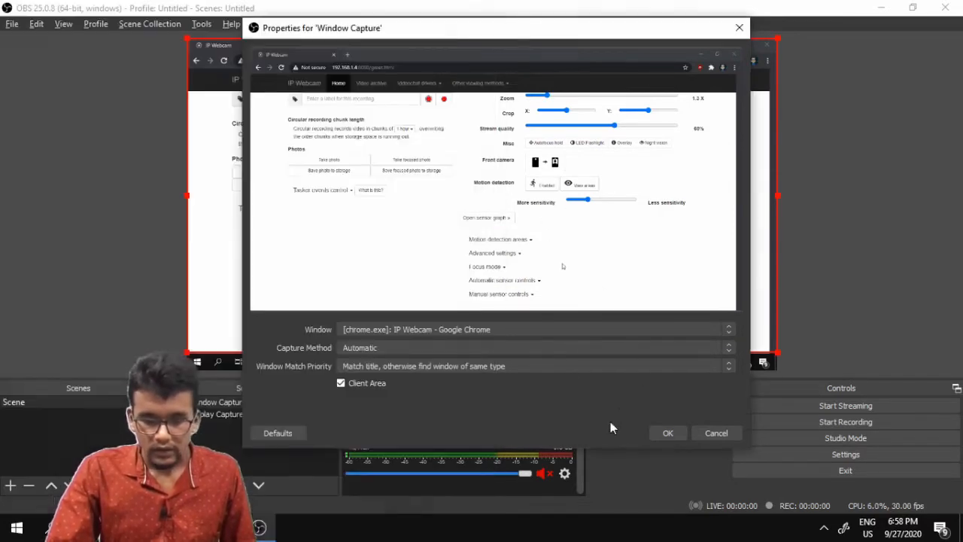
click(531, 329)
click(531, 340)
click(667, 432)
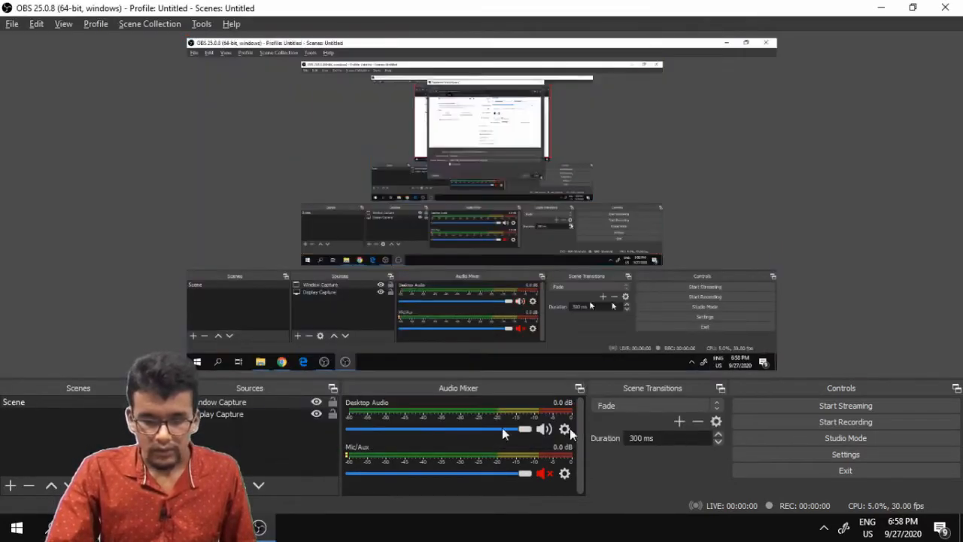
- Reopen the Window Capture source's properties and set the captured window to [chrome.exe]: IP Webcam - Google Chrome
right_click(208, 399)
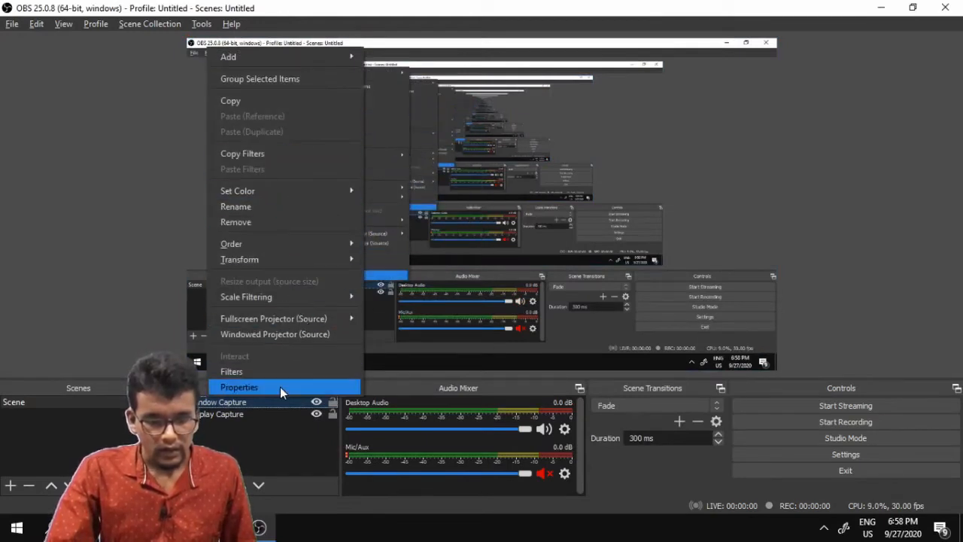
click(244, 456)
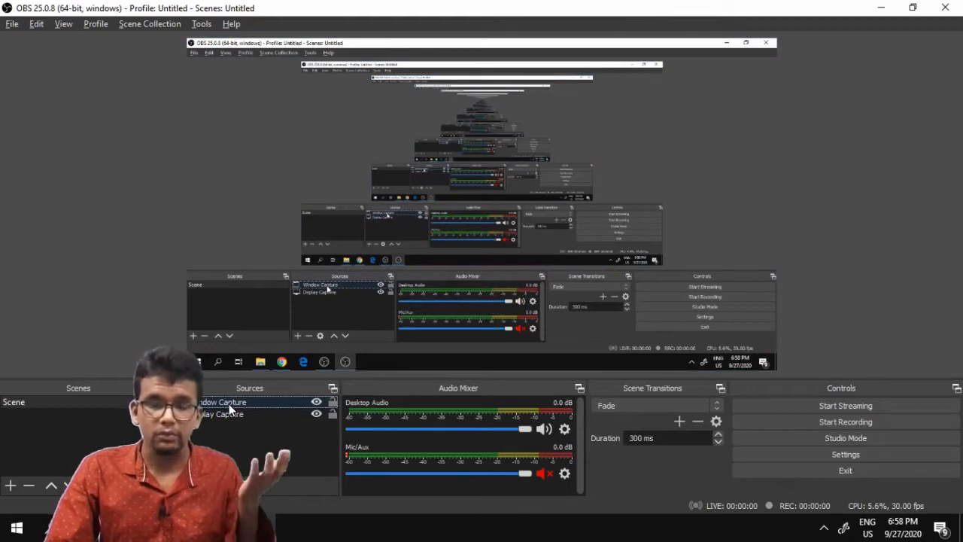
right_click(228, 407)
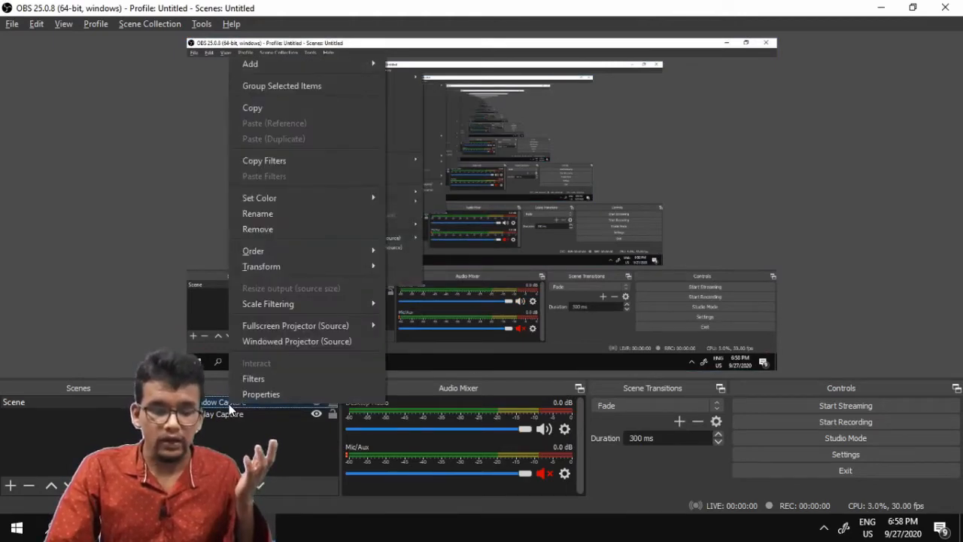
click(301, 385)
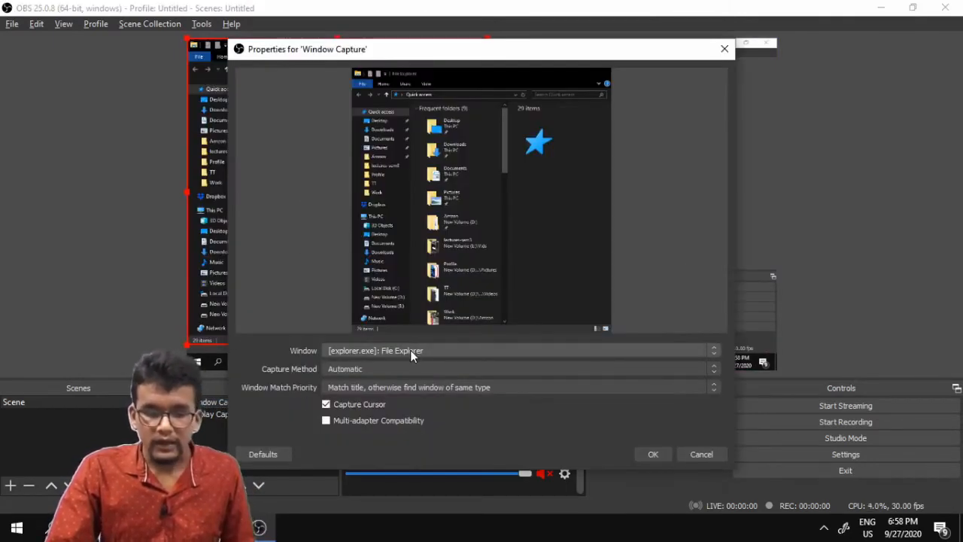
click(411, 350)
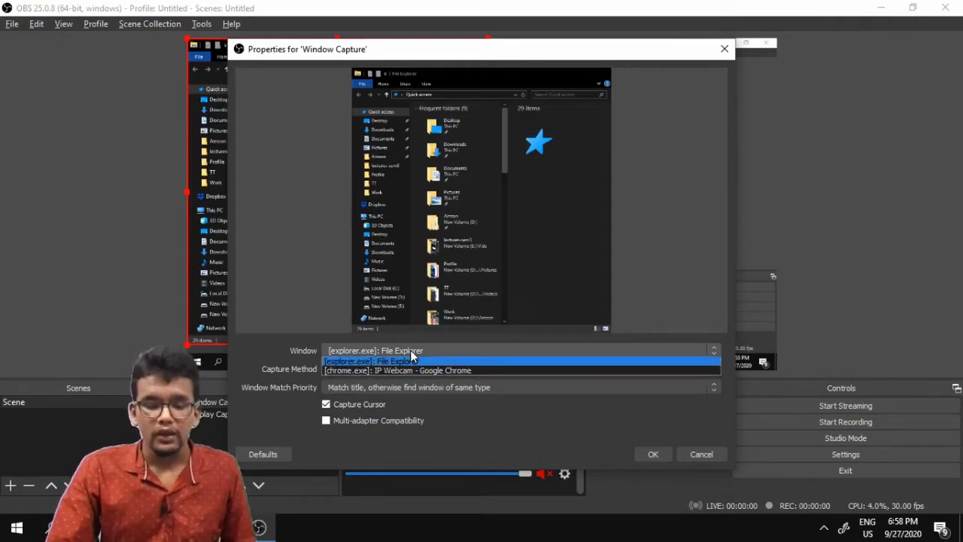
click(362, 368)
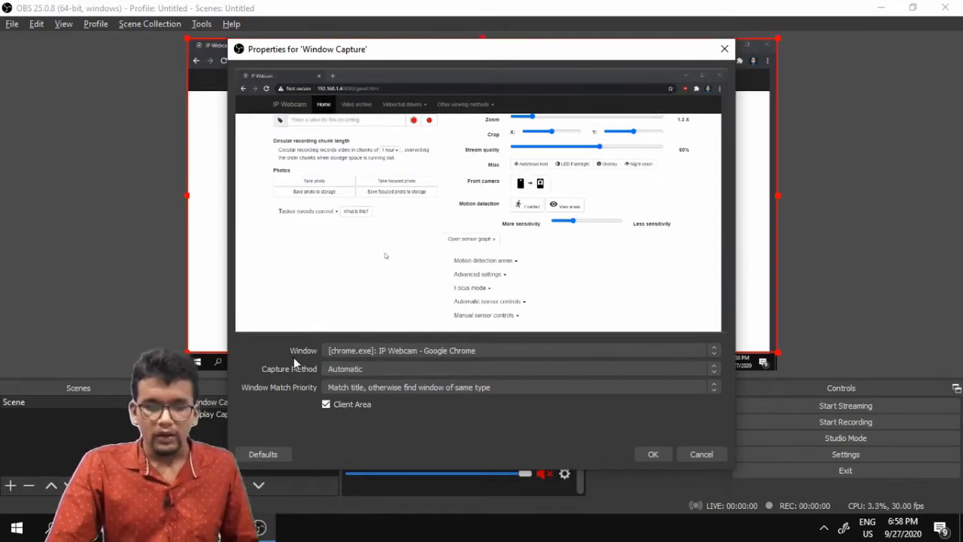
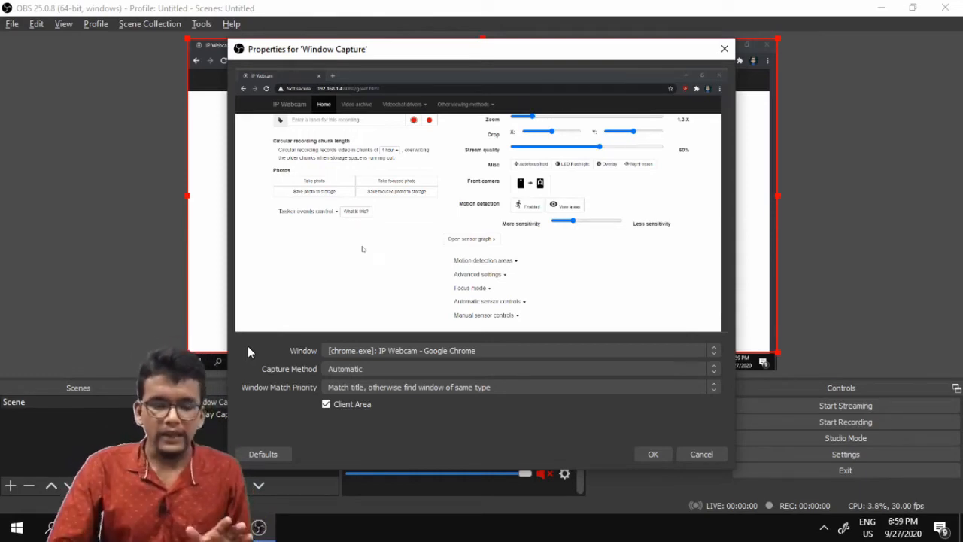
- Load google.github.io/liquidfun/ in a new Chrome tab, then return to the Window Capture properties in OBS
click(223, 528)
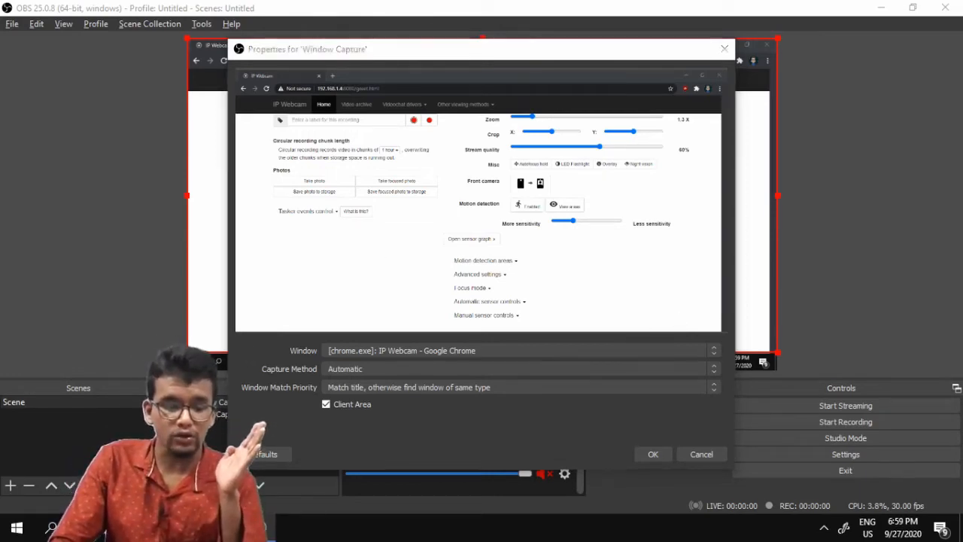
click(189, 11)
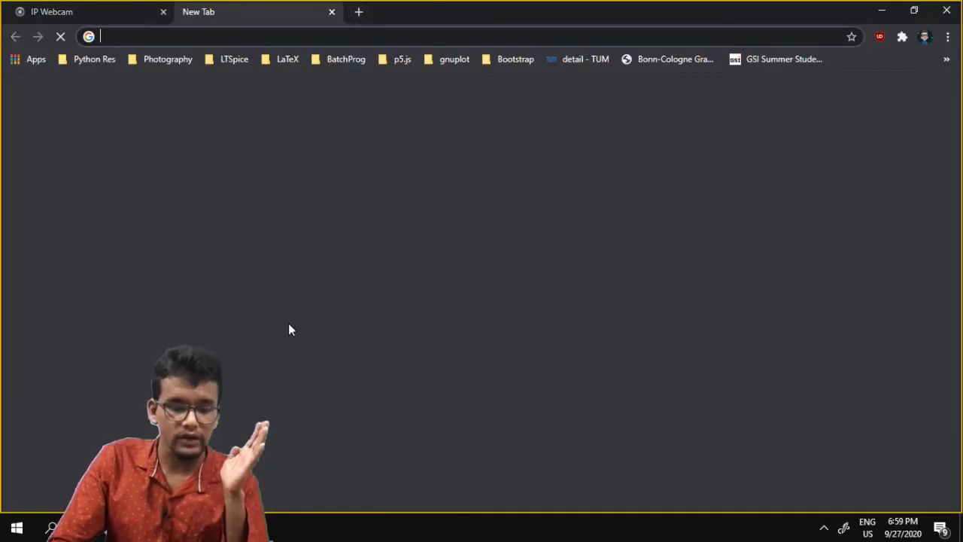
text(g)
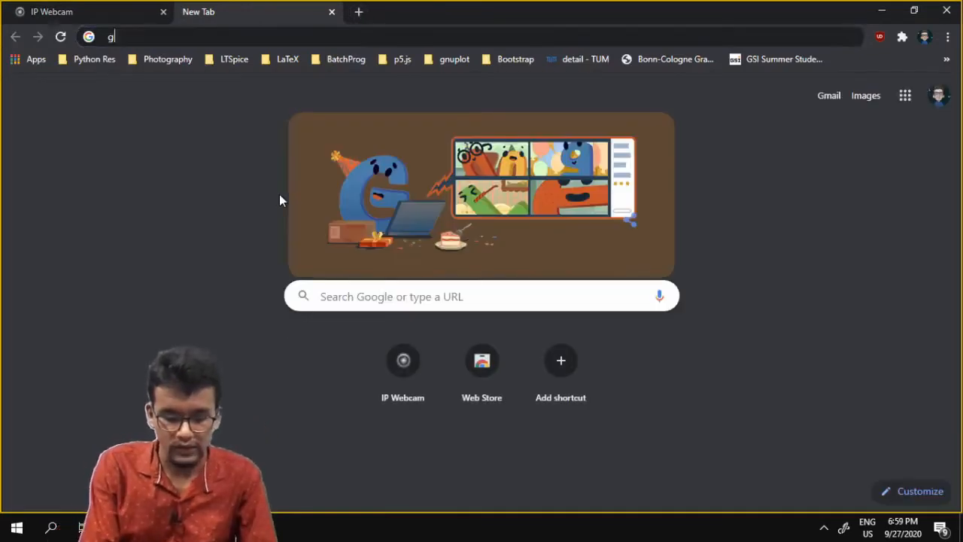
text(oog)
key(Down)
key(Return)
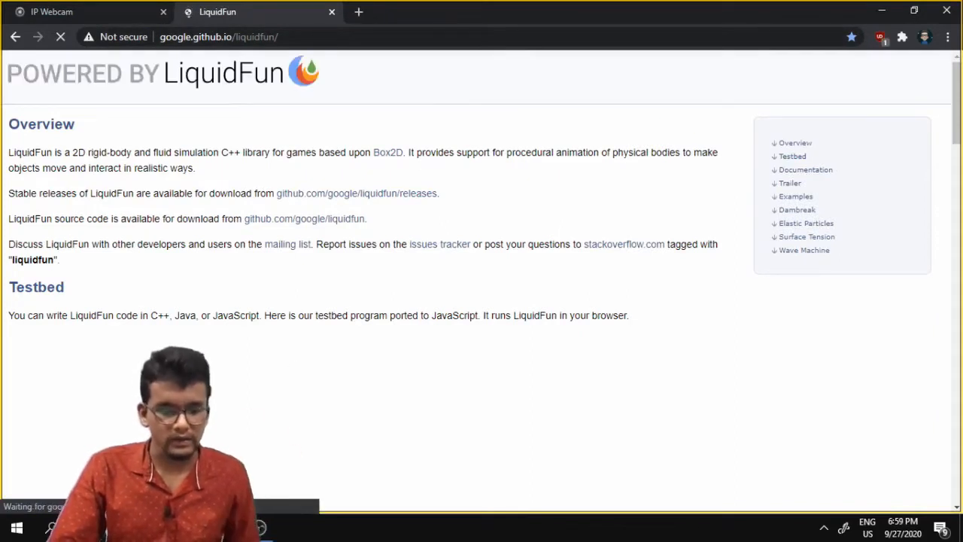
key(alt+Tab)
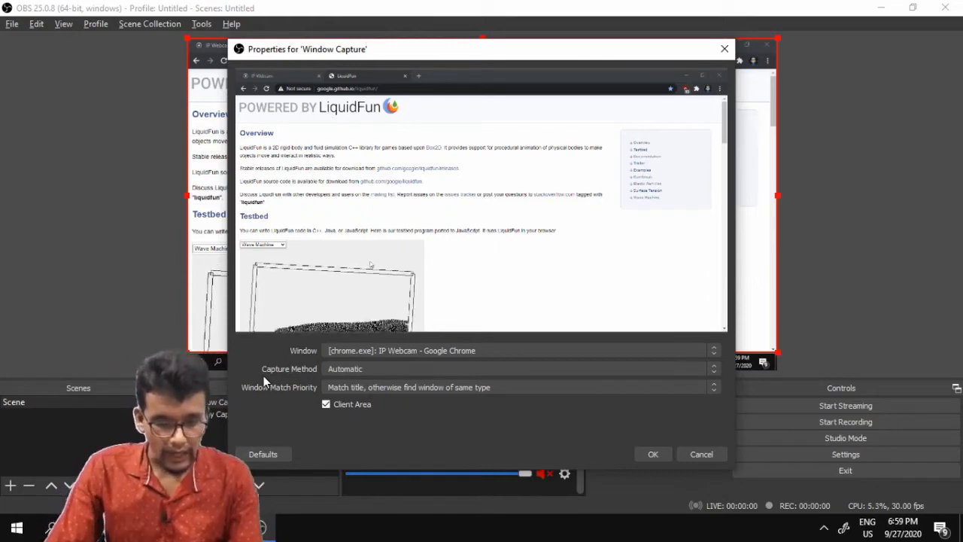
- Review the capture method options and set the Window Capture's method to BitBlt (Windows 7 and up)
click(376, 369)
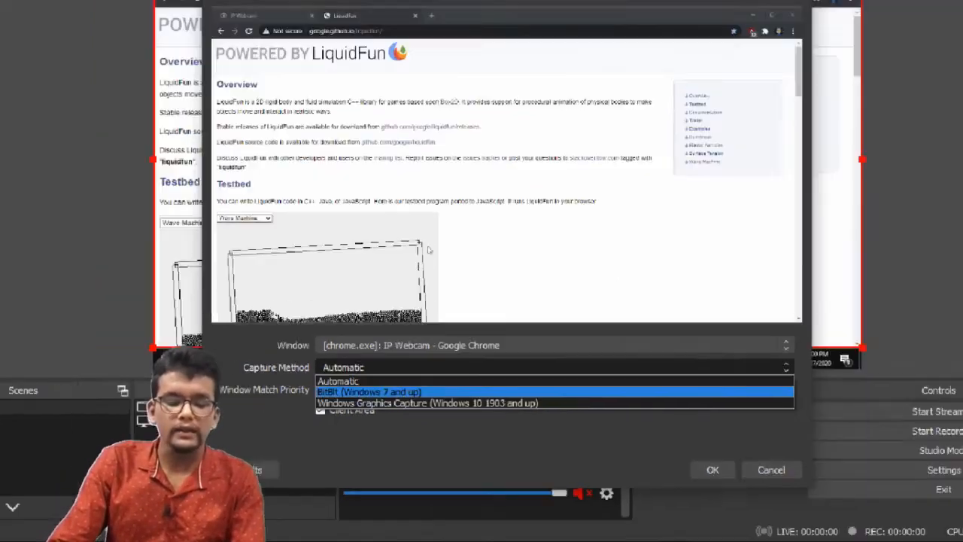
click(350, 380)
click(366, 362)
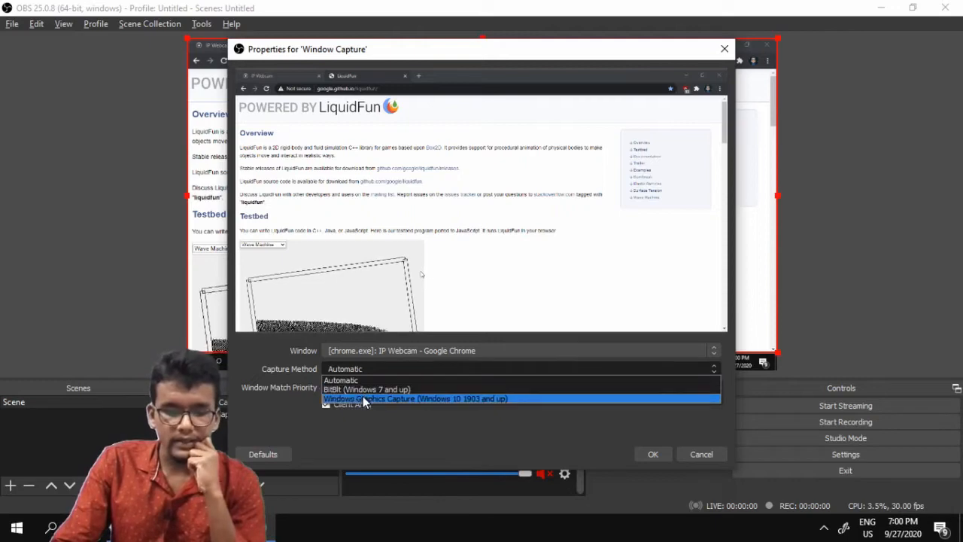
click(358, 388)
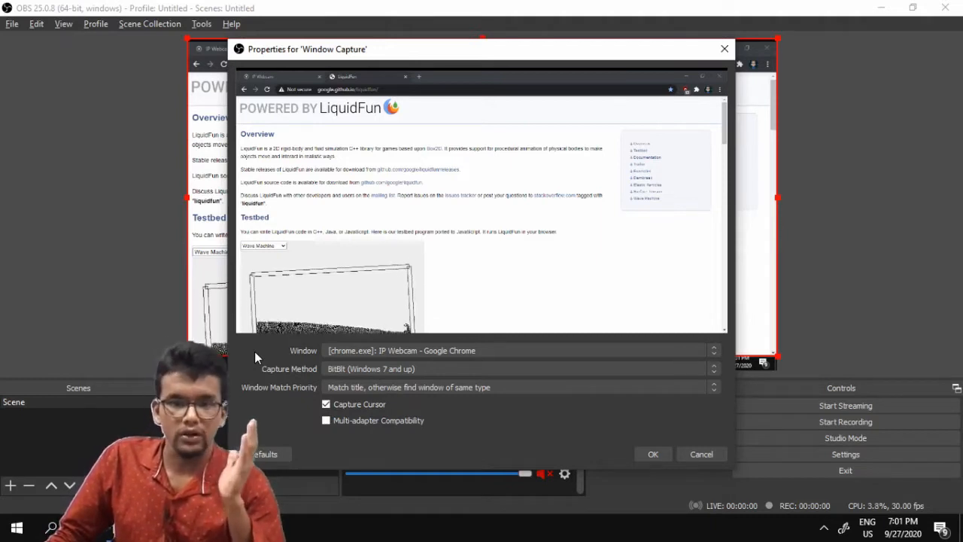
- Compare Windows Graphics Capture with BitBlt as the capture method, and try Capture Cursor off and on under BitBlt
click(399, 368)
click(390, 398)
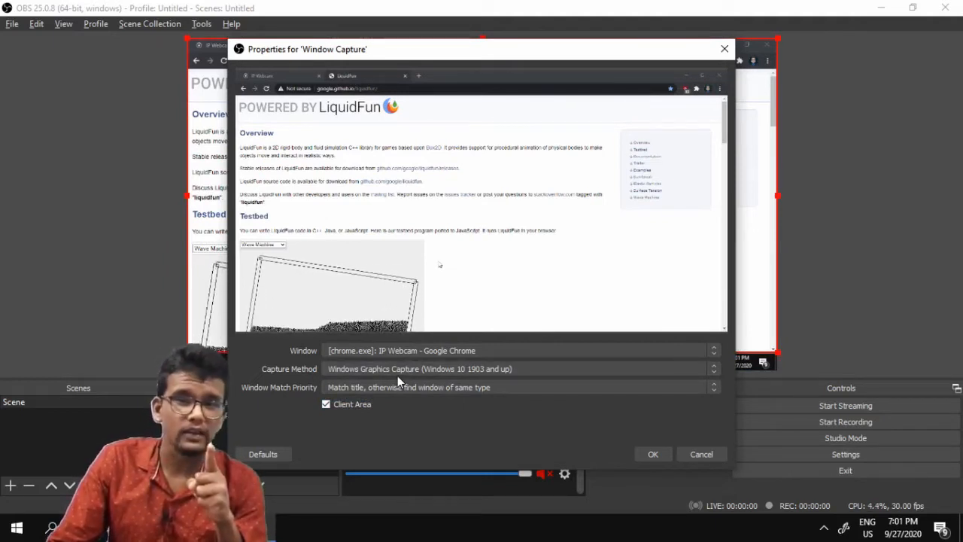
click(404, 369)
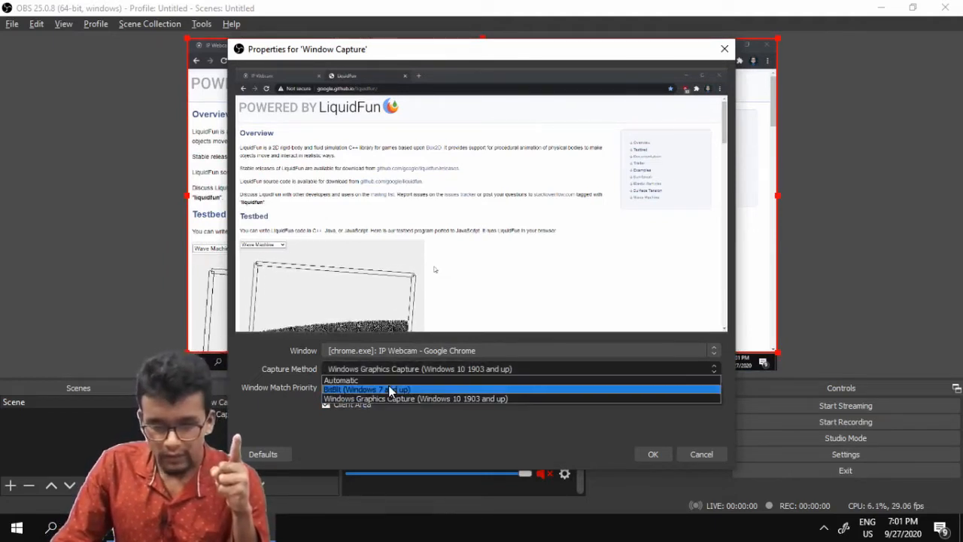
click(390, 391)
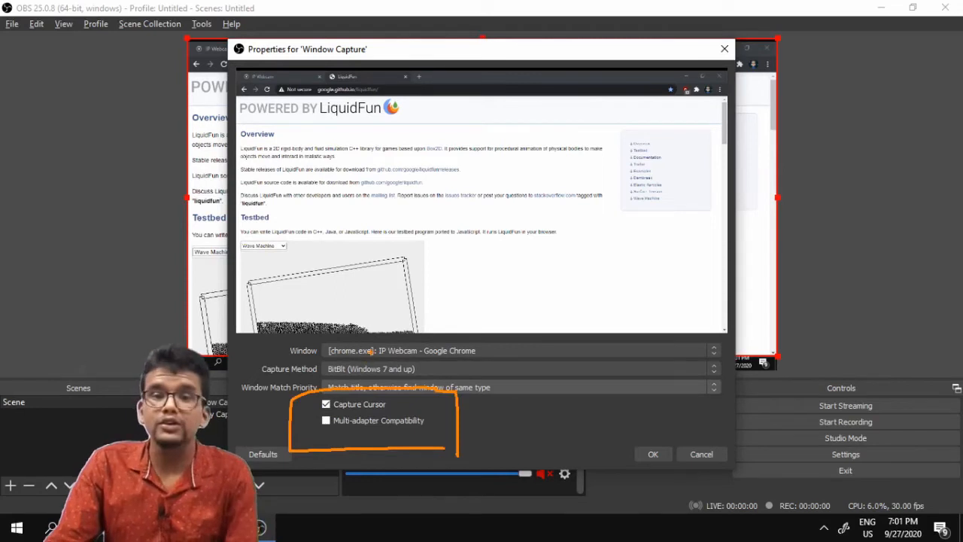
key(Escape)
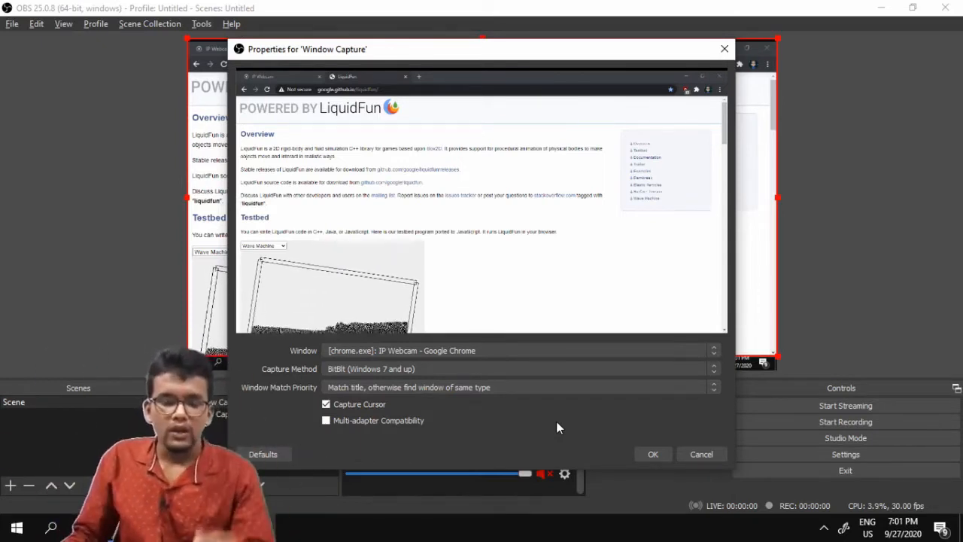
click(326, 405)
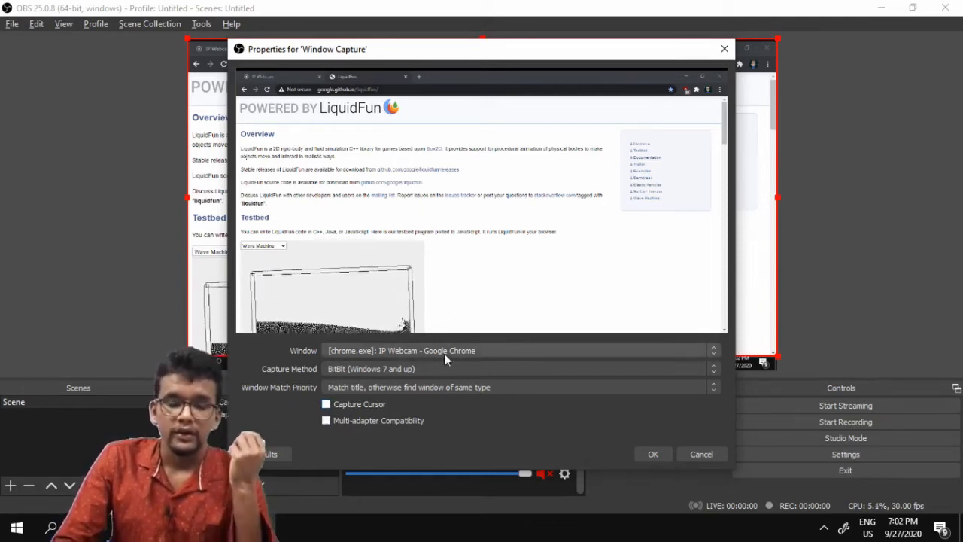
click(326, 404)
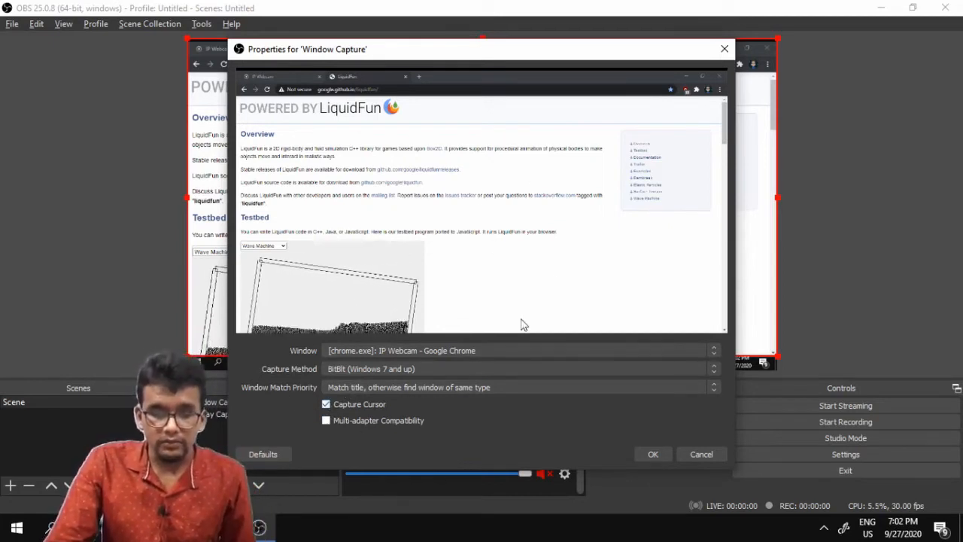
- Try Windows Graphics Capture (Windows 10 1903 and up) as the capture method with Client Area off and on
click(370, 369)
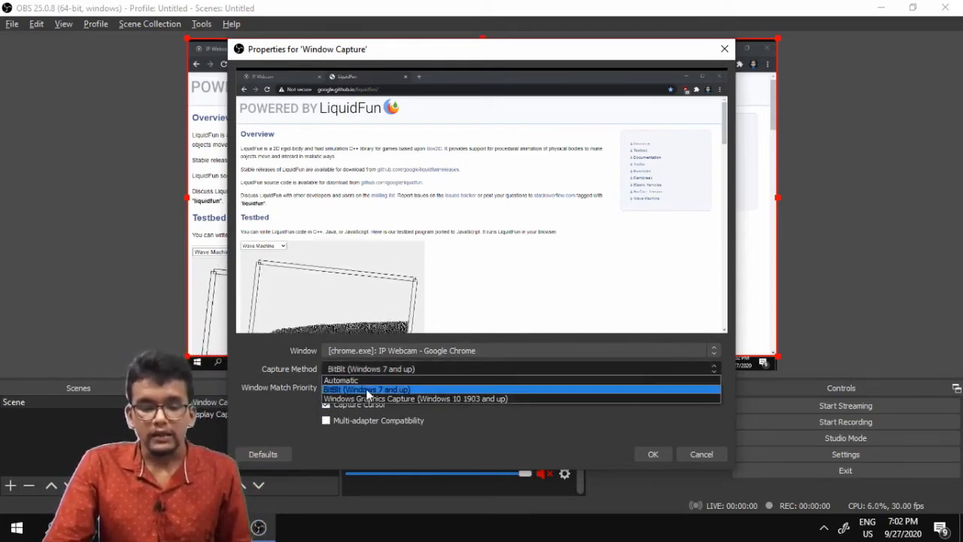
click(369, 399)
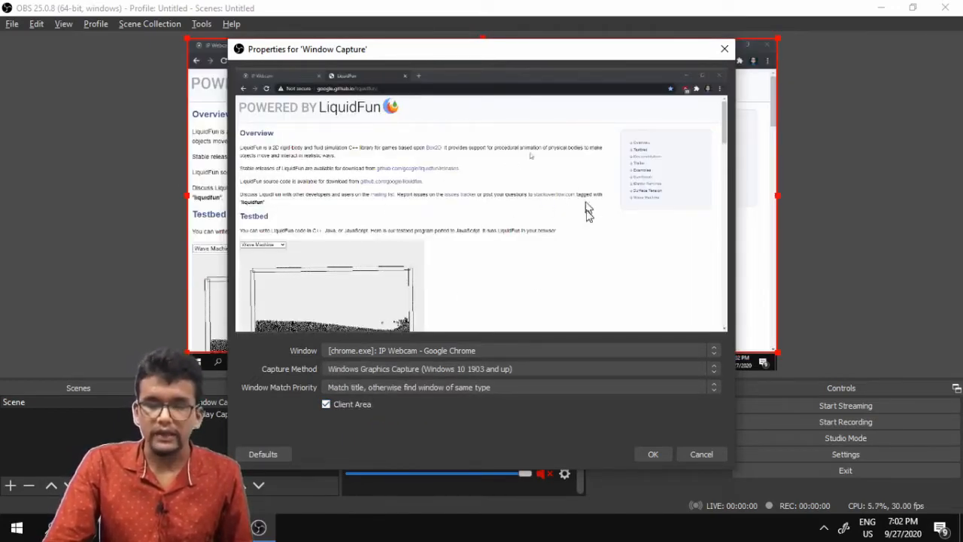
click(326, 404)
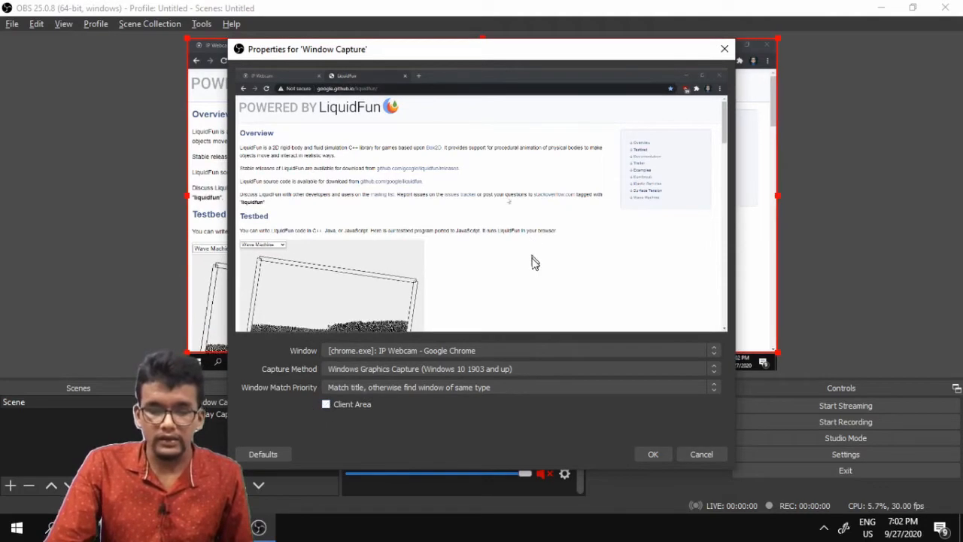
click(324, 403)
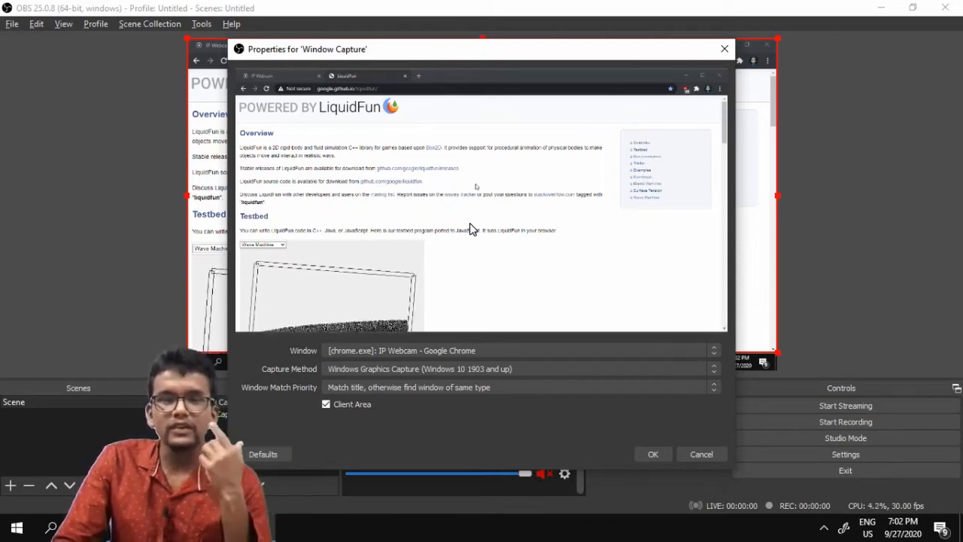
- Set the capture method to BitBlt (Windows 7 and up) and turn off Capture Cursor
click(414, 367)
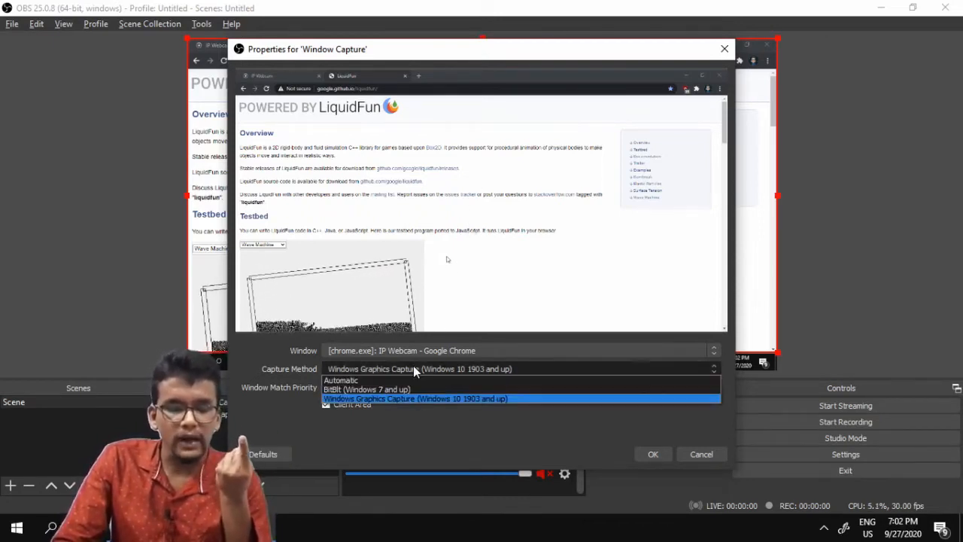
click(400, 388)
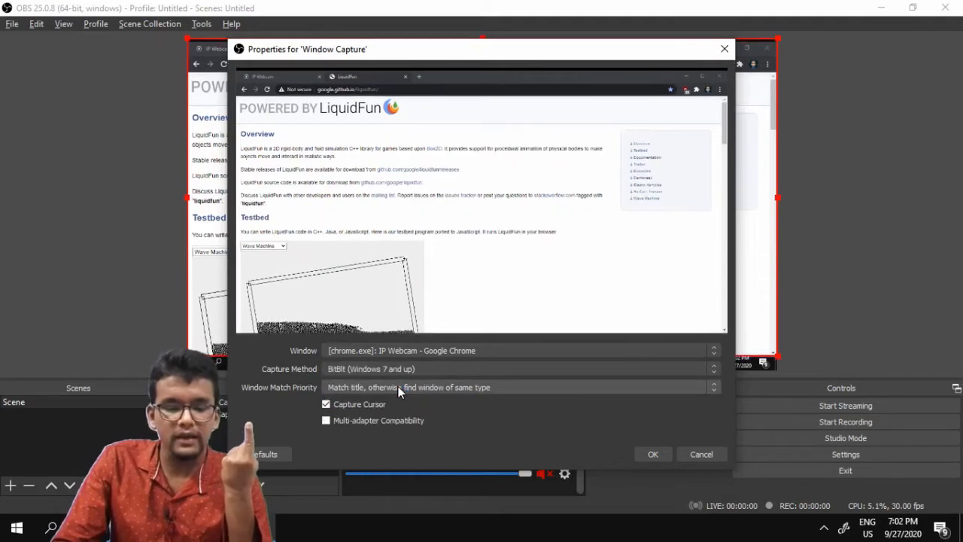
click(327, 404)
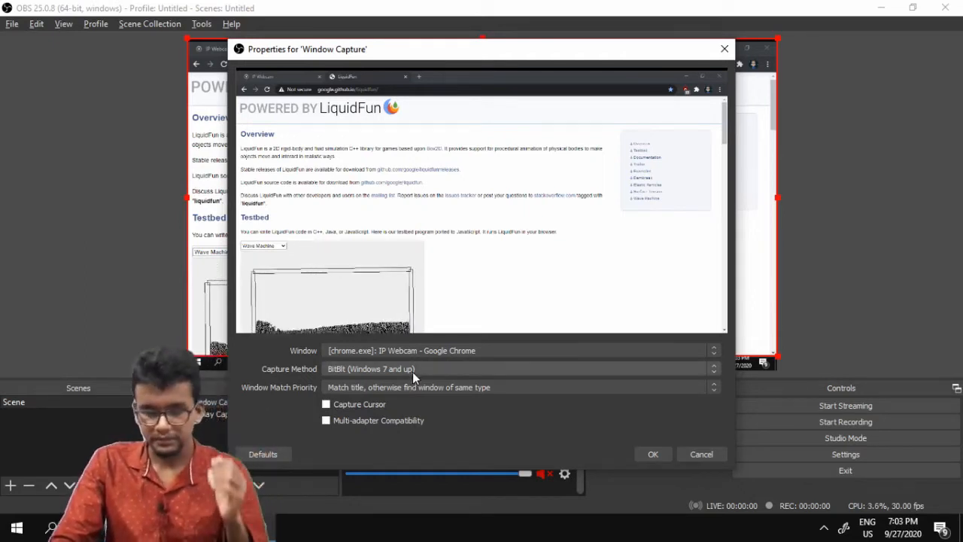
- Try the Automatic capture method and return to BitBlt (Windows 7 and up)
click(393, 371)
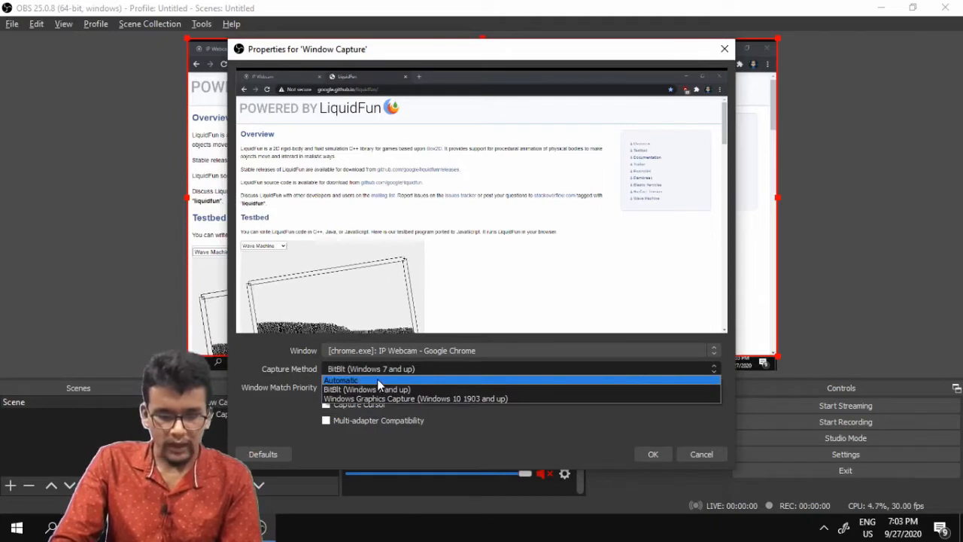
click(377, 379)
click(385, 369)
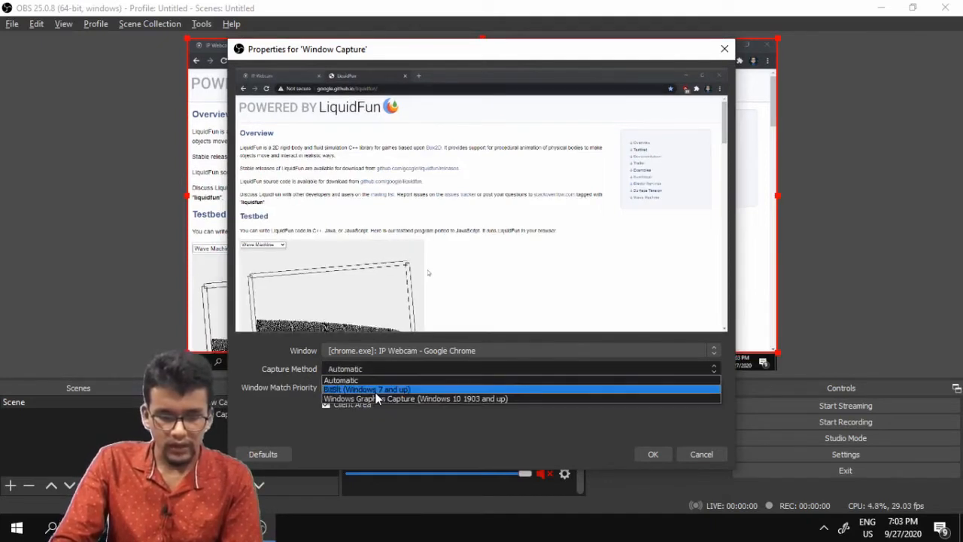
click(363, 390)
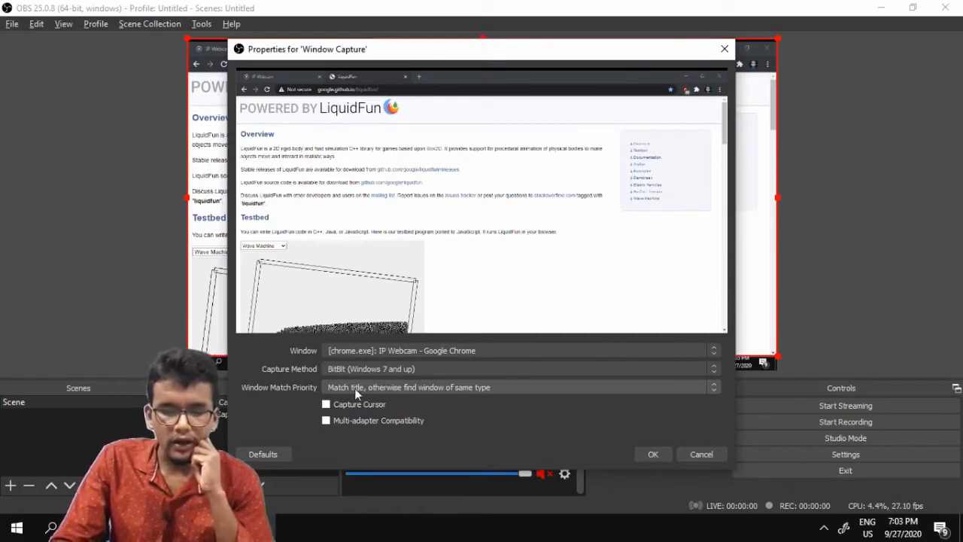
- Review the Window Match Priority options, keep "Match title, otherwise find window of same type", and accept the Window Capture properties
click(470, 389)
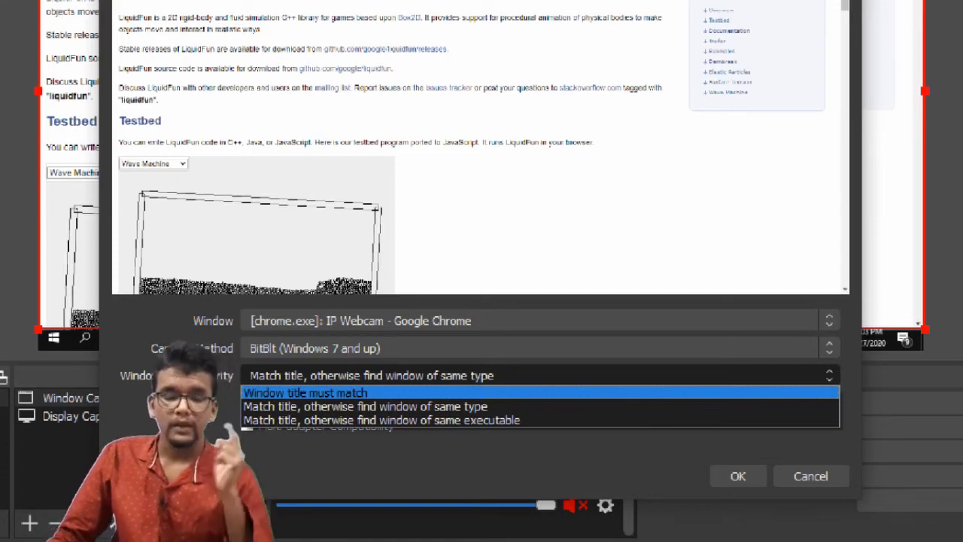
click(483, 409)
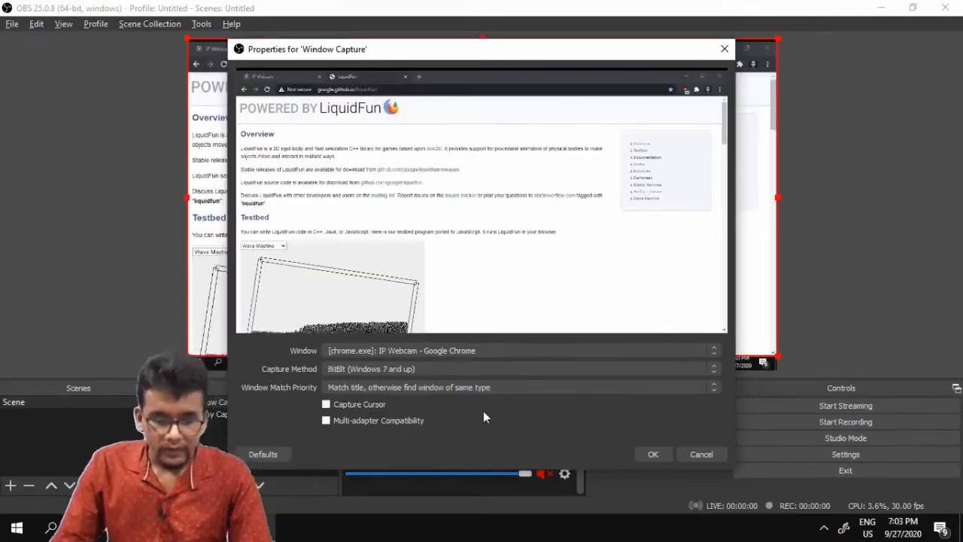
click(490, 376)
click(490, 374)
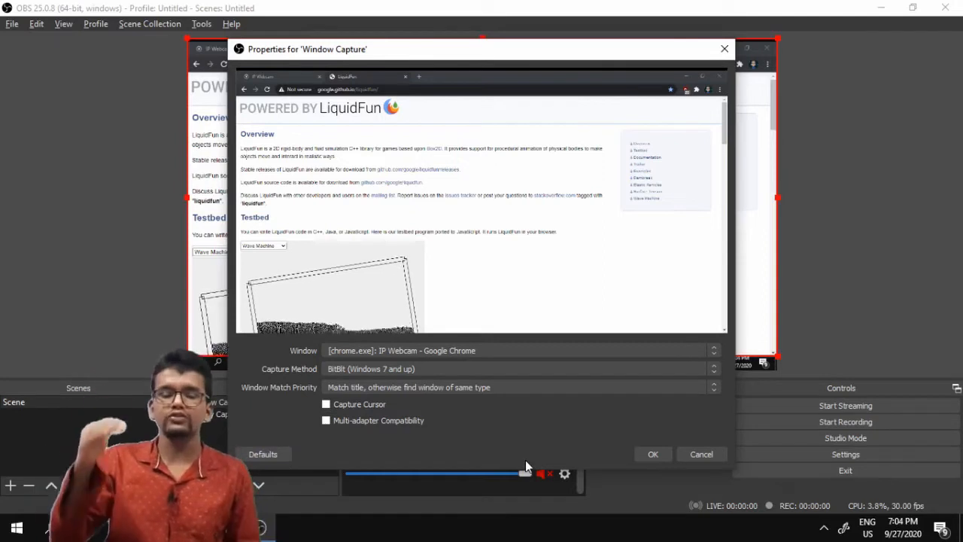
click(514, 389)
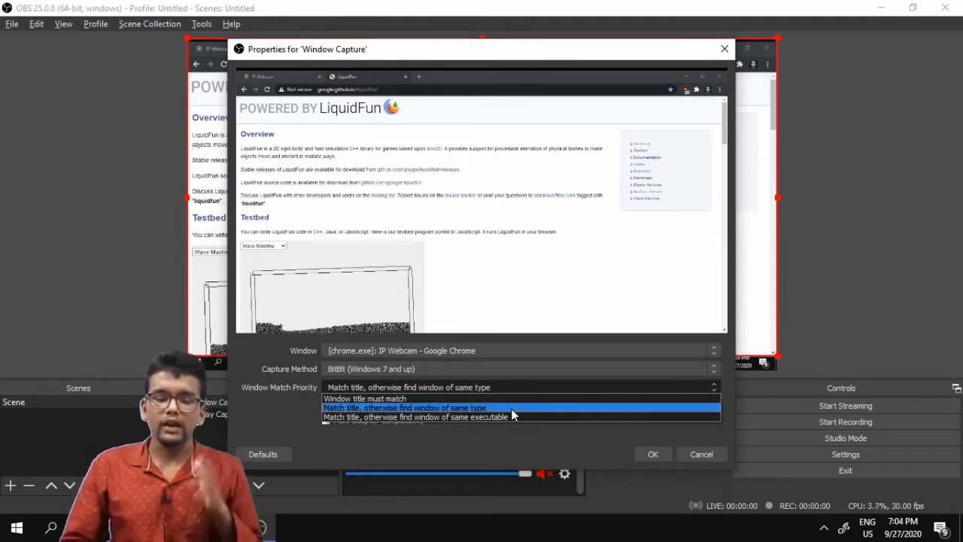
click(363, 481)
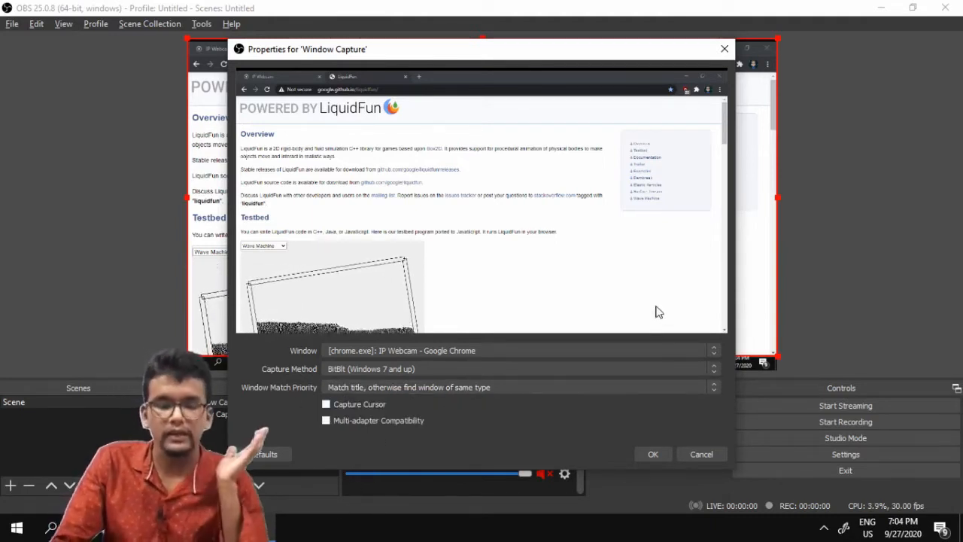
click(653, 454)
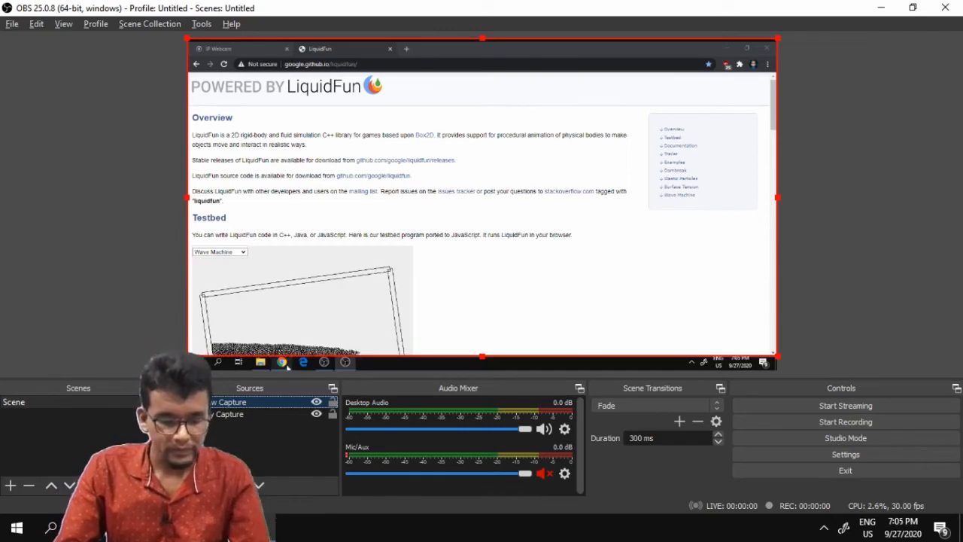
- Bring up Chrome, restore it from maximized to a smaller window, and move it aside to uncover the OBS preview
click(155, 528)
click(913, 7)
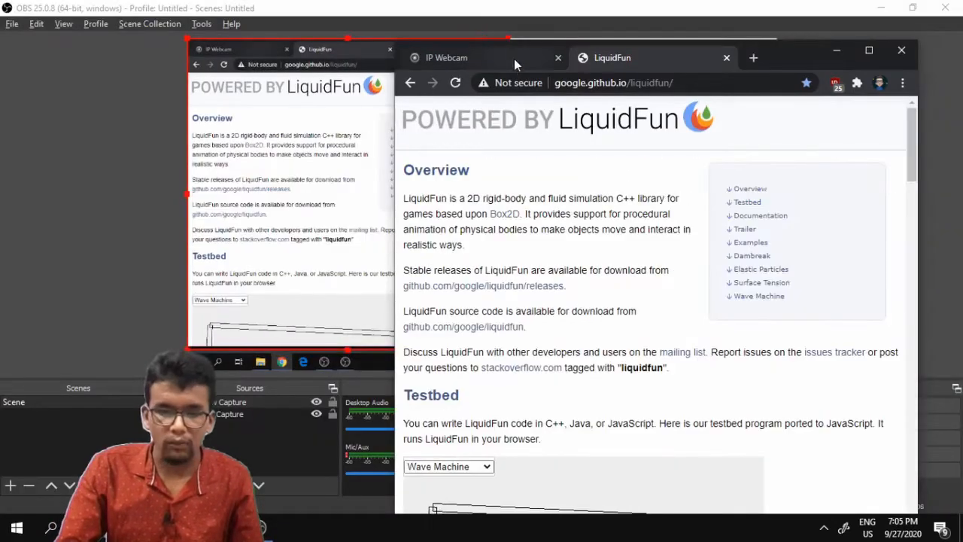
drag(754, 58, 22, 15)
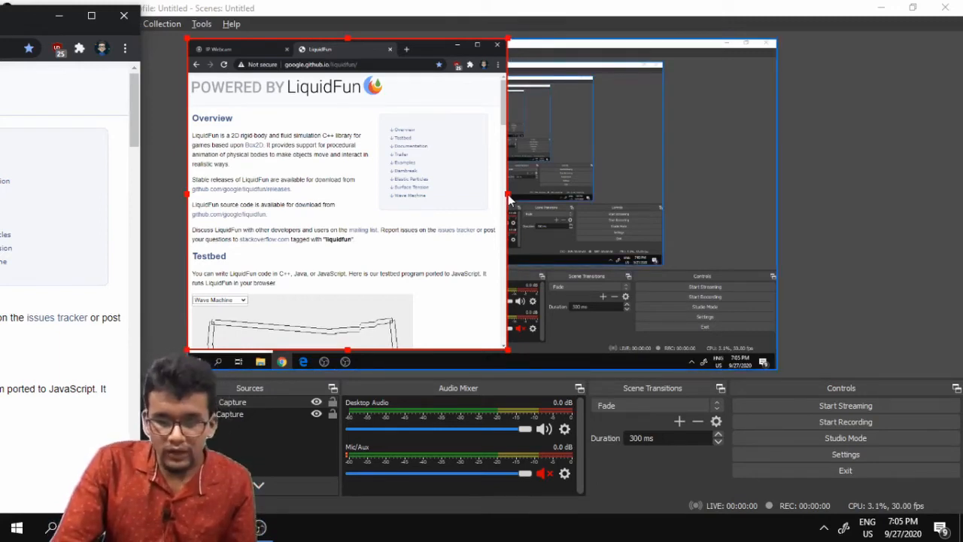
- Scale the Window Capture source down to about 40% in the canvas's upper-left corner and deselect it
drag(509, 197, 316, 164)
click(807, 212)
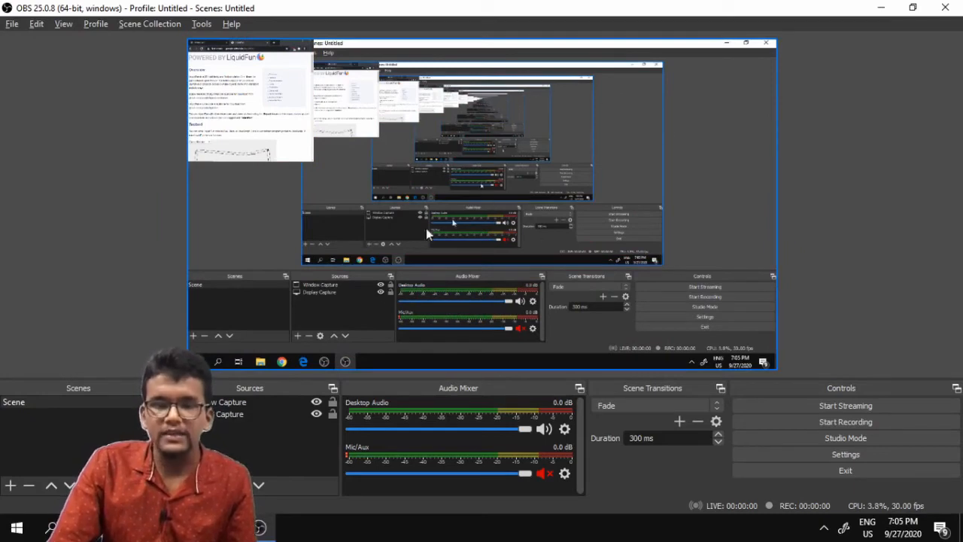
drag(439, 239, 667, 151)
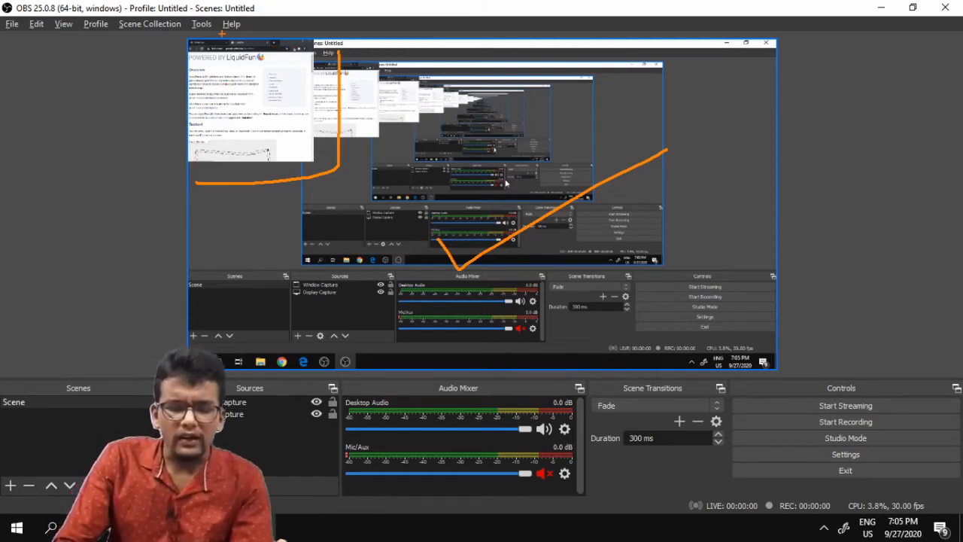
key(Escape)
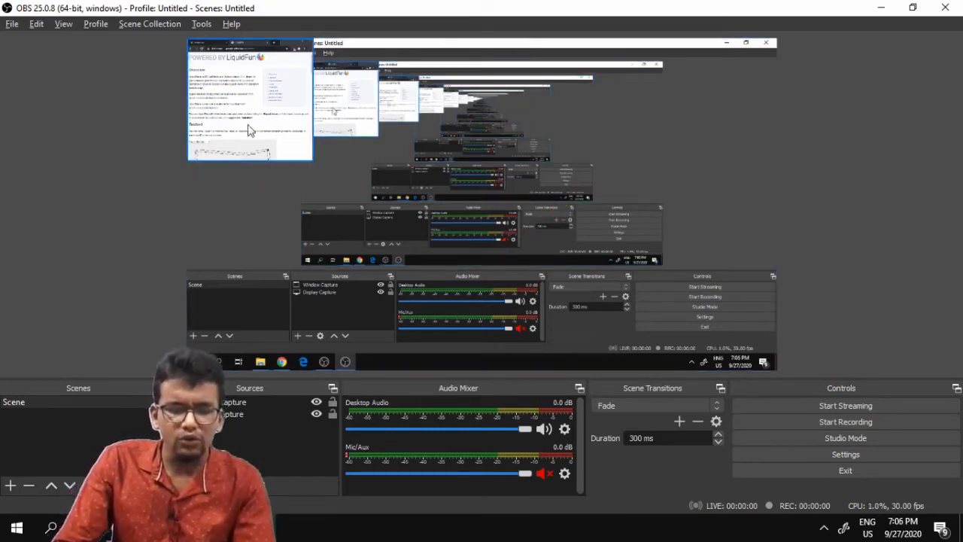
- Hide the Display Capture source, and move the Window Capture source inward and enlarge it until it extends below the canvas
click(316, 415)
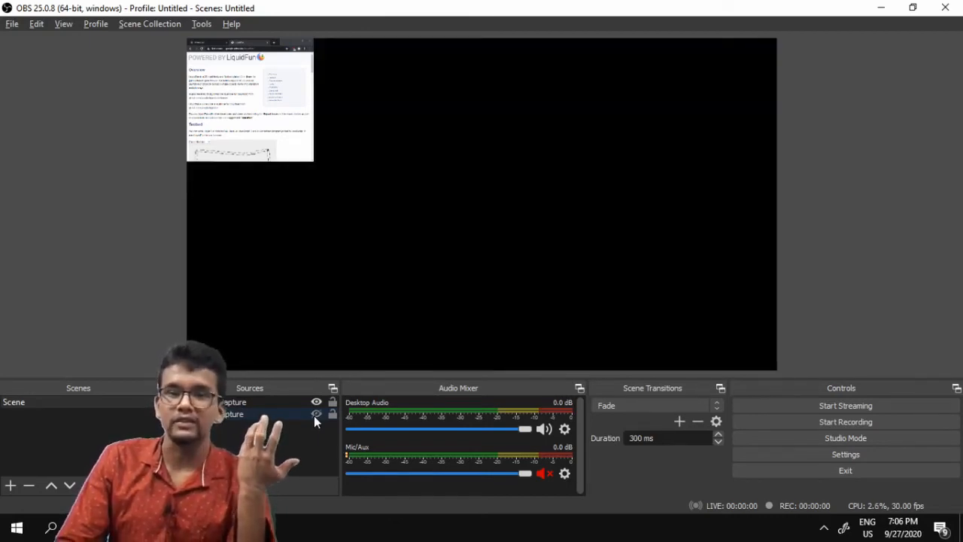
click(279, 93)
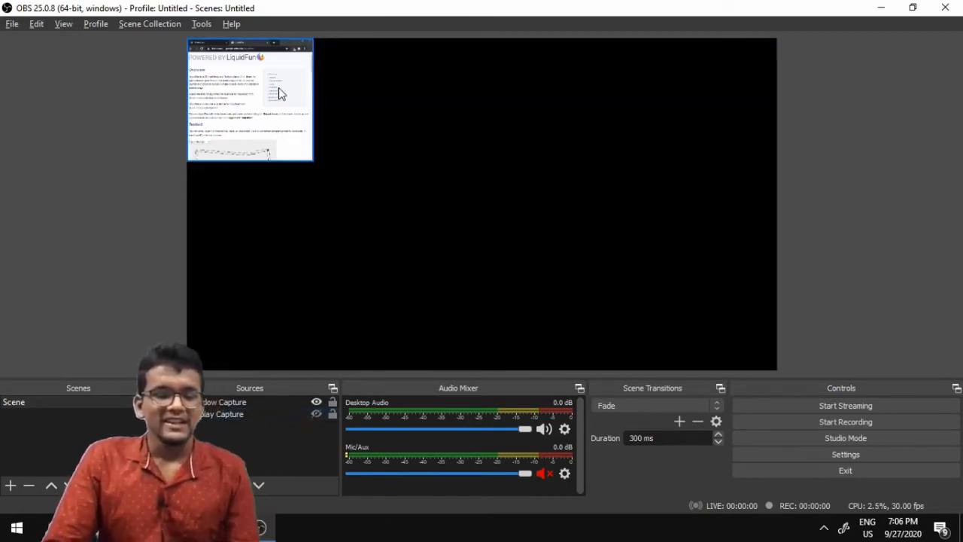
click(278, 93)
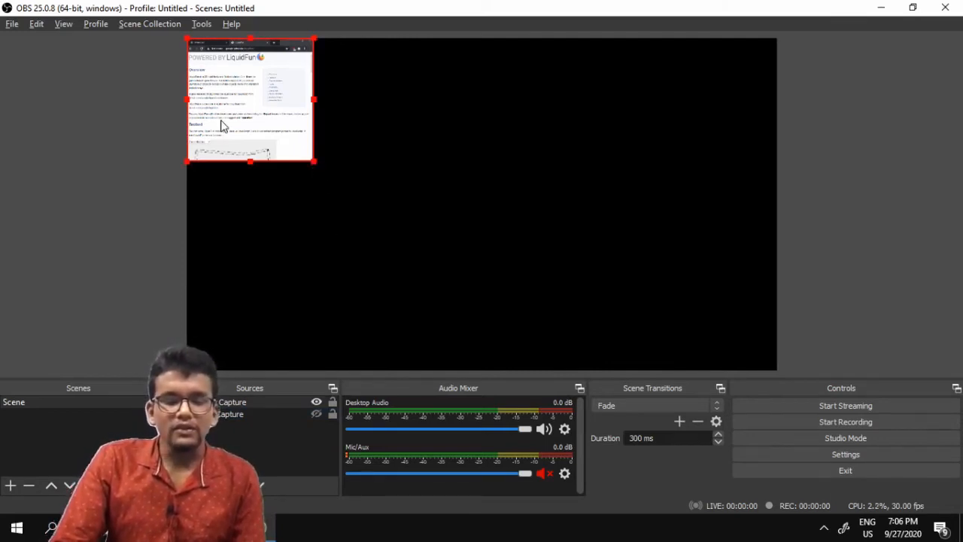
drag(277, 90, 366, 129)
drag(398, 208, 717, 327)
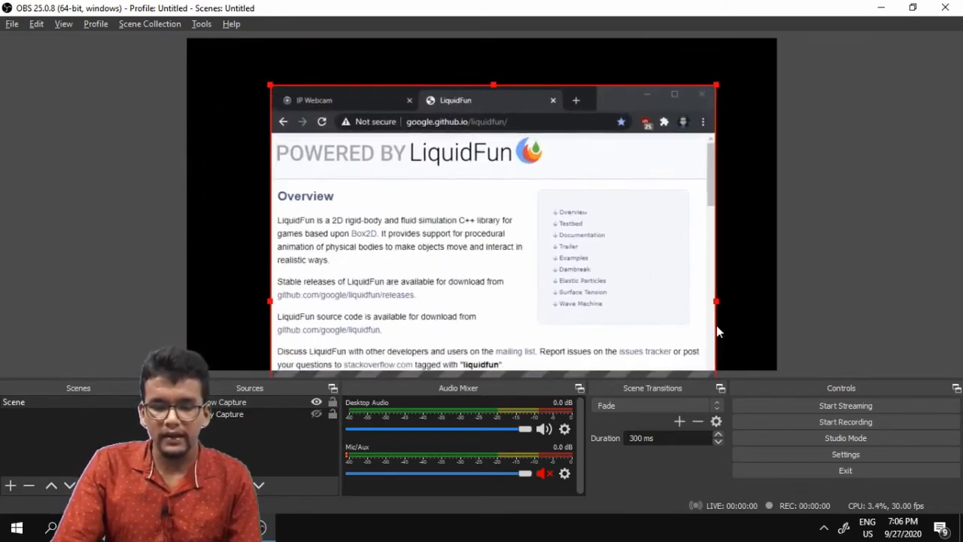
- Move the Window Capture source partly past the canvas's left edge and outline its hidden and visible areas with temporary pen marks
drag(542, 283, 419, 244)
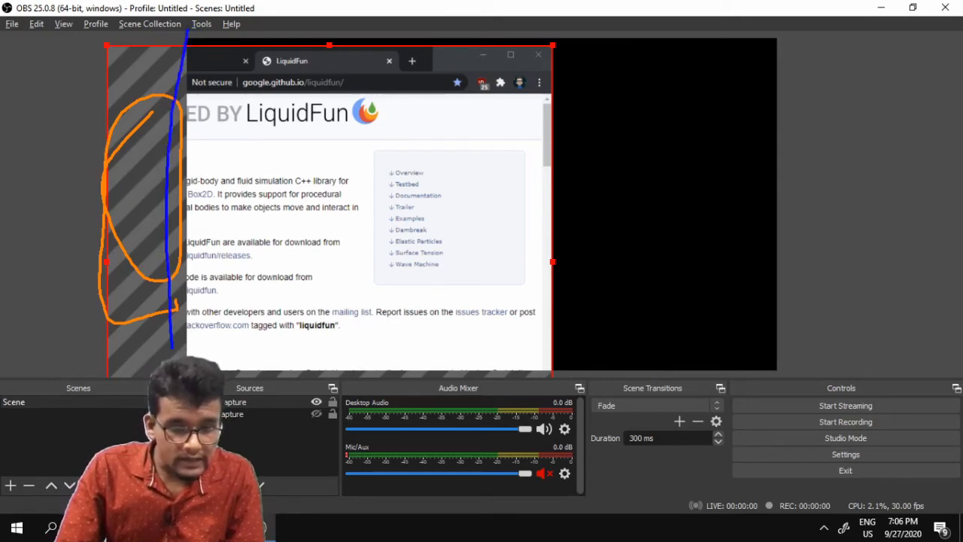
drag(645, 299, 638, 30)
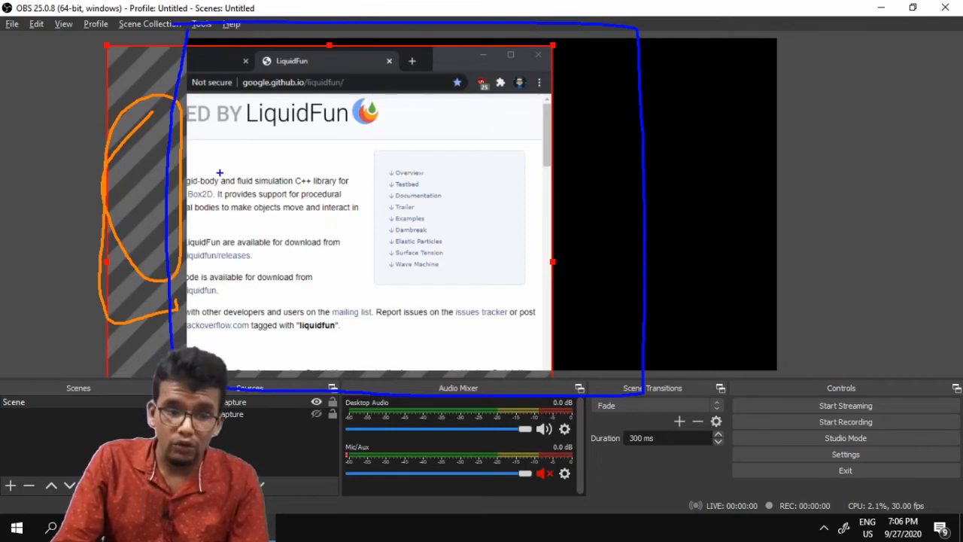
key(Escape)
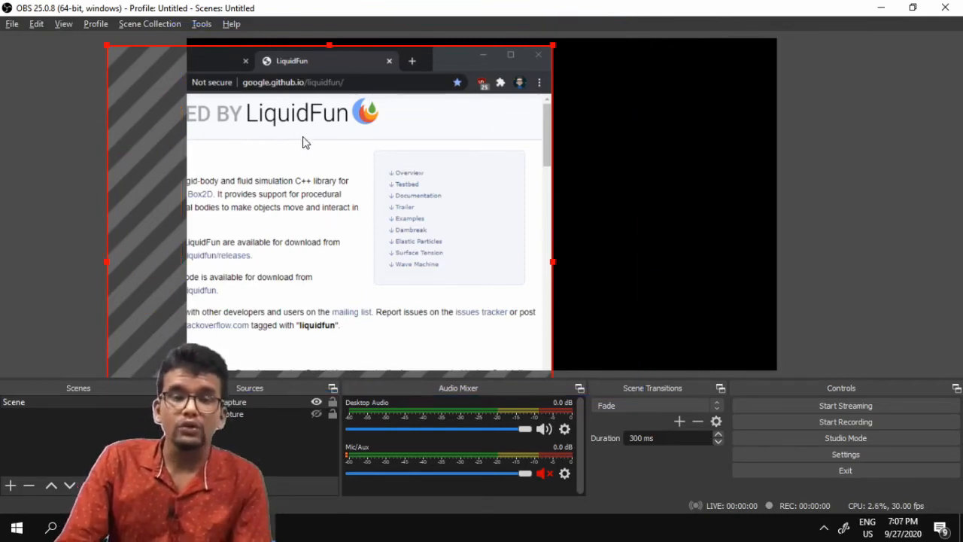
- Move the Window Capture source back inside the canvas against its top edge and temporarily mark the overflow below the canvas
drag(303, 137, 420, 135)
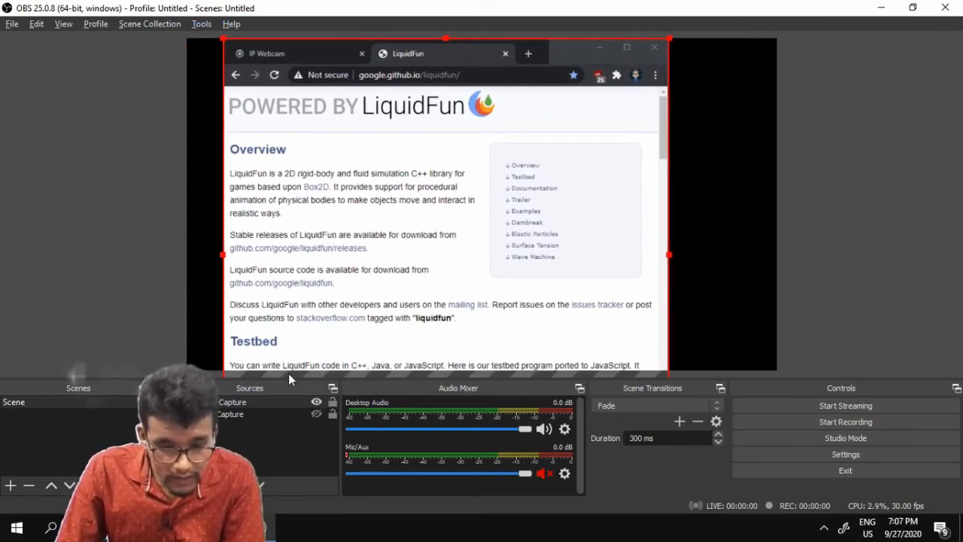
drag(263, 377, 398, 384)
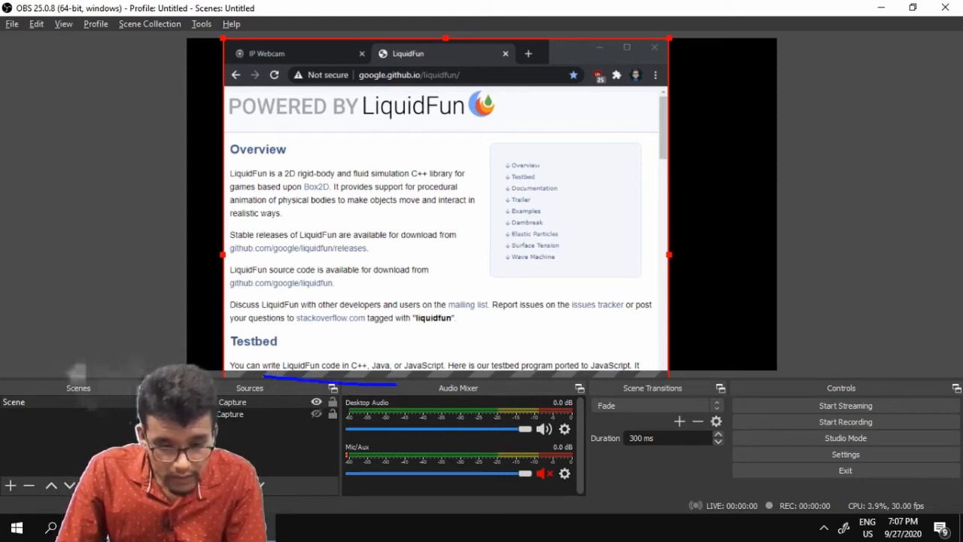
drag(588, 369, 354, 371)
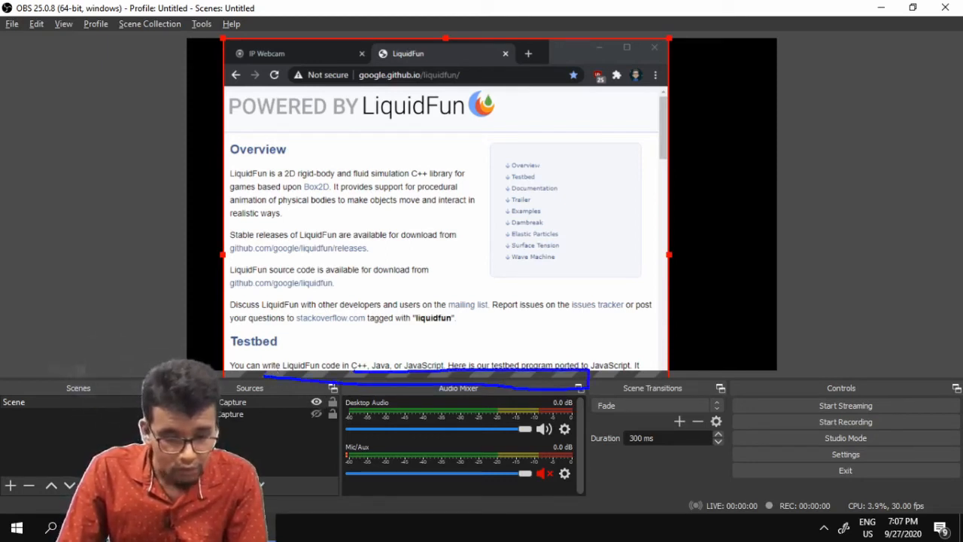
key(Escape)
- Scale the Window Capture source to fit the full canvas height, place it slightly left of centre, and deselect it
drag(670, 39, 614, 89)
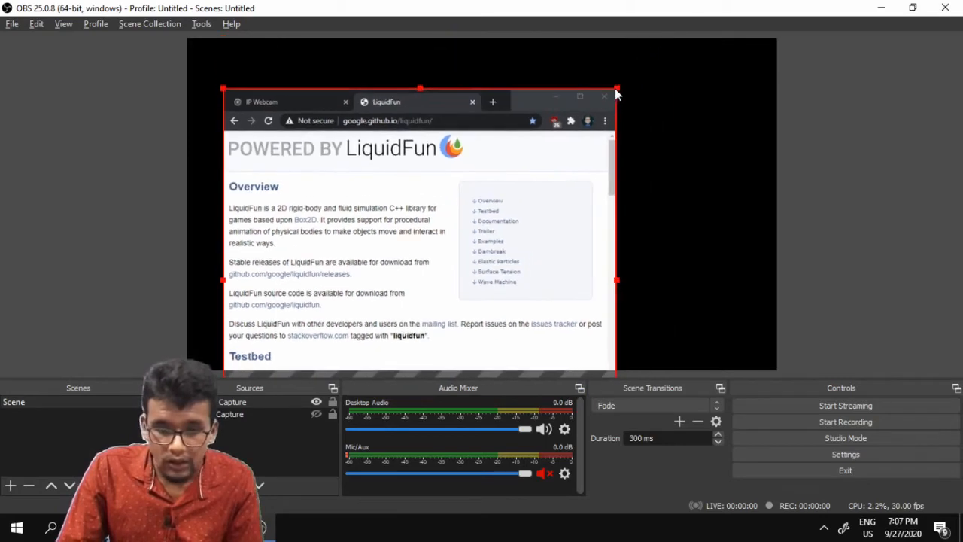
mouse_move(486, 200)
mouse_down()
mouse_move(490, 143)
mouse_move(488, 180)
mouse_up()
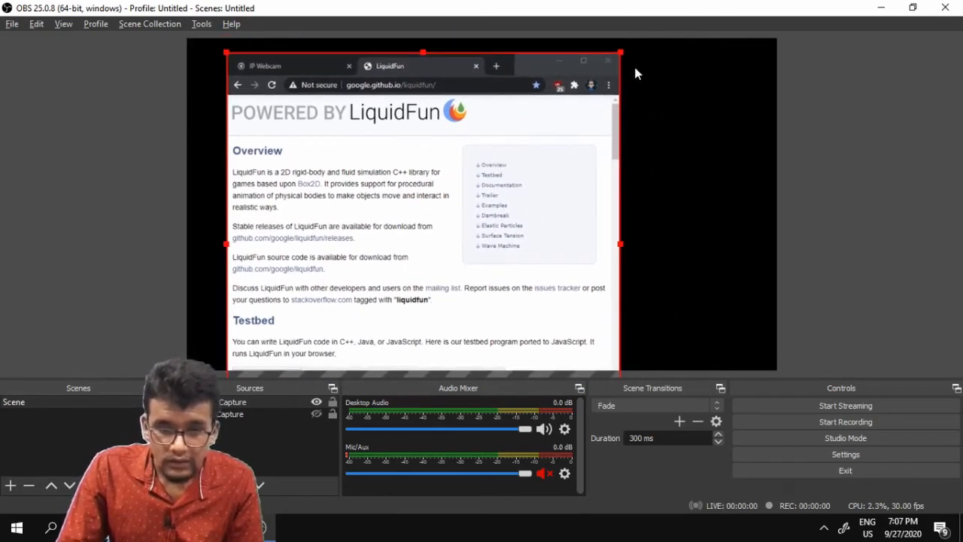
drag(621, 57, 569, 45)
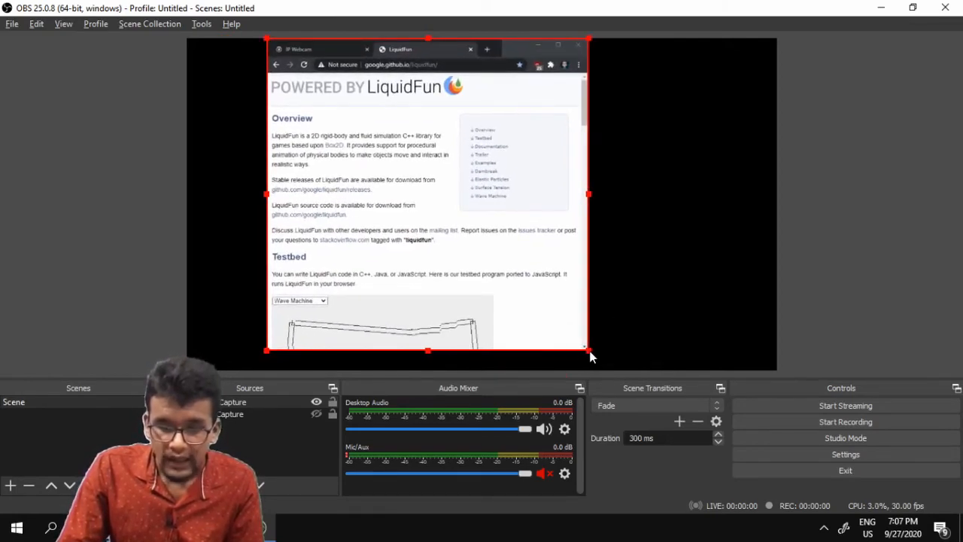
mouse_move(590, 357)
mouse_down()
mouse_move(600, 372)
mouse_move(584, 362)
mouse_move(587, 371)
mouse_move(580, 353)
mouse_move(584, 374)
mouse_up()
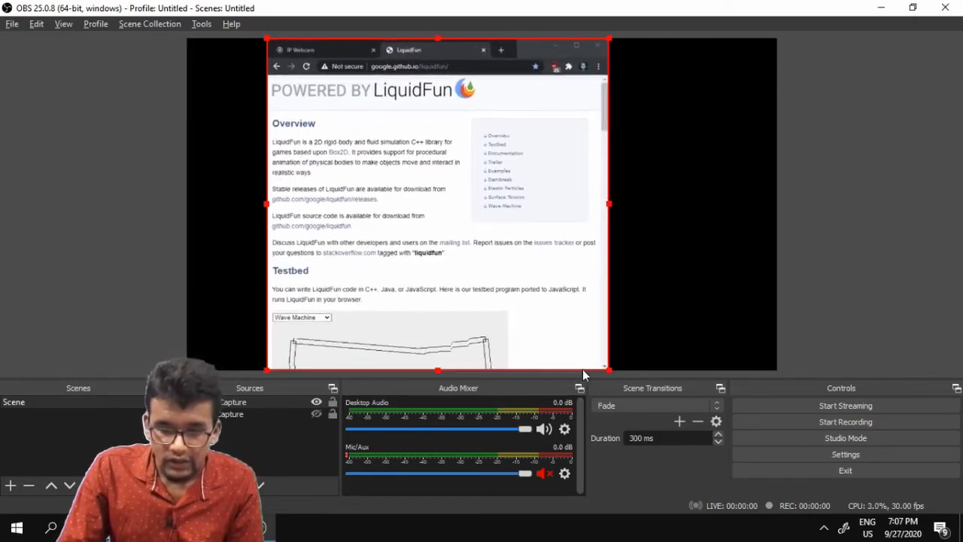
drag(522, 331, 424, 245)
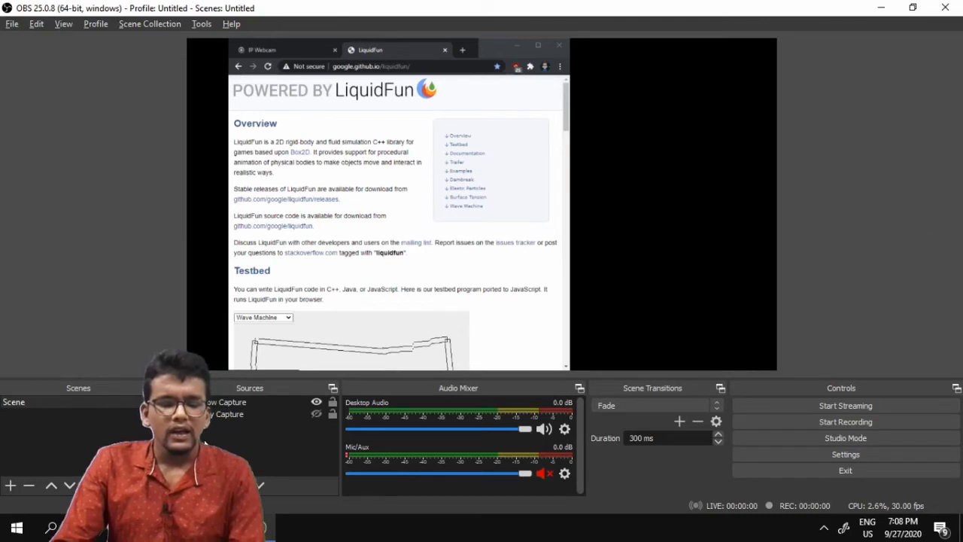
- Remove the Display Capture source from the scene and confirm the removal
right_click(214, 413)
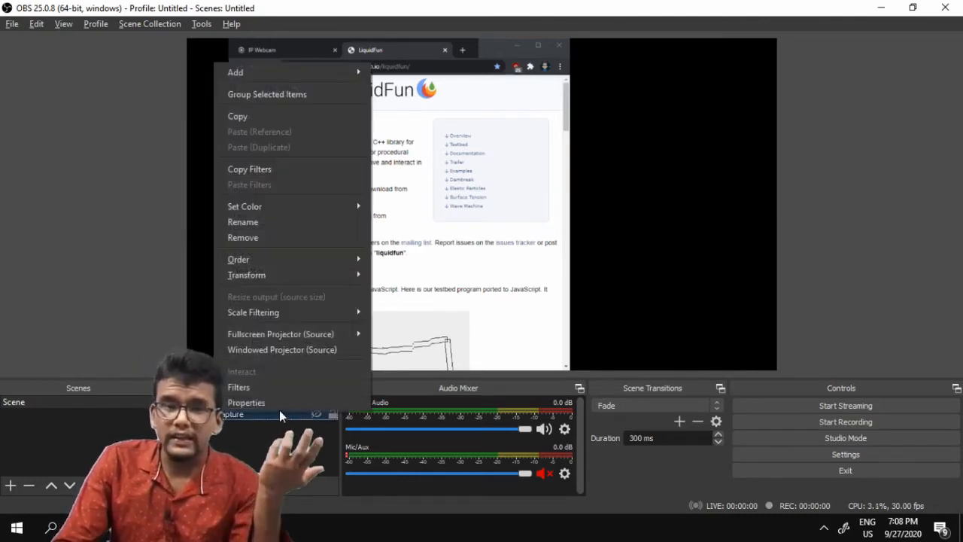
click(274, 417)
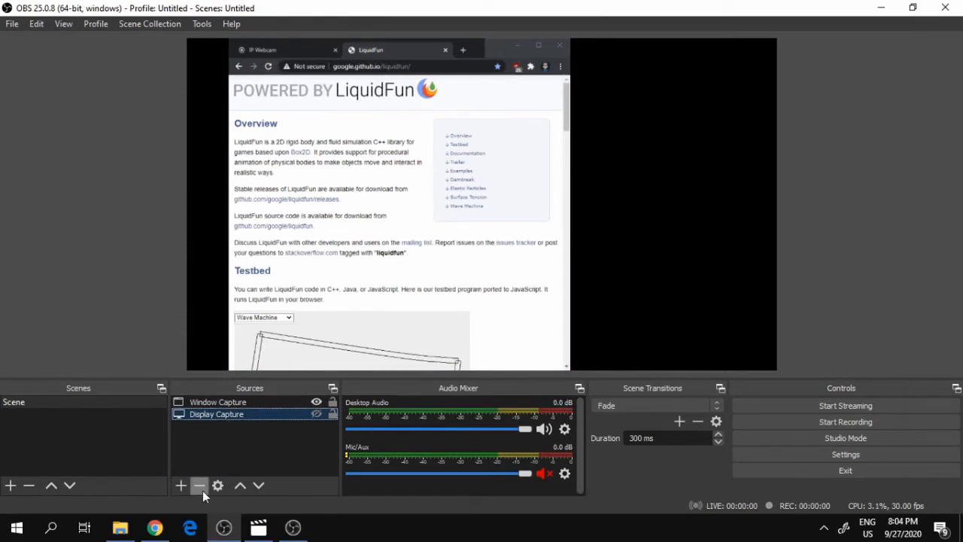
click(202, 491)
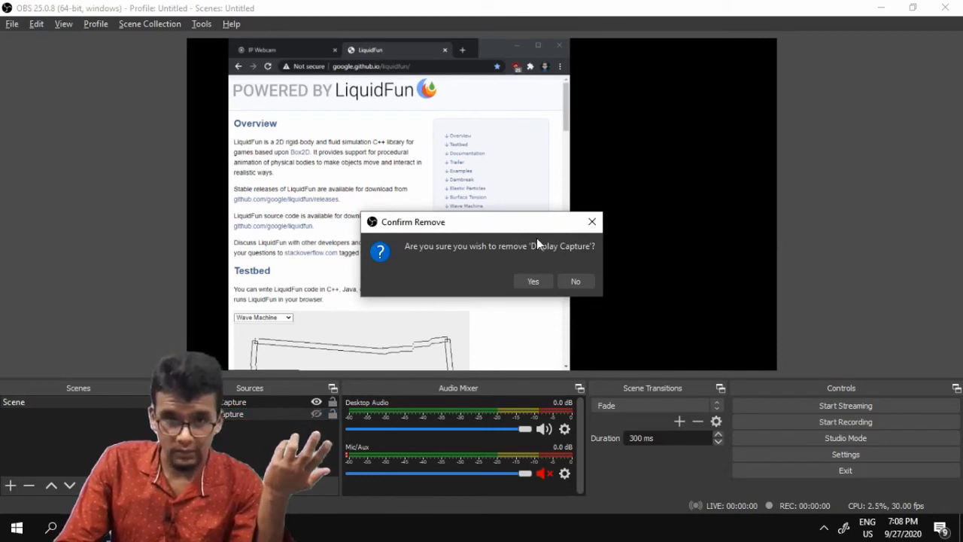
click(531, 283)
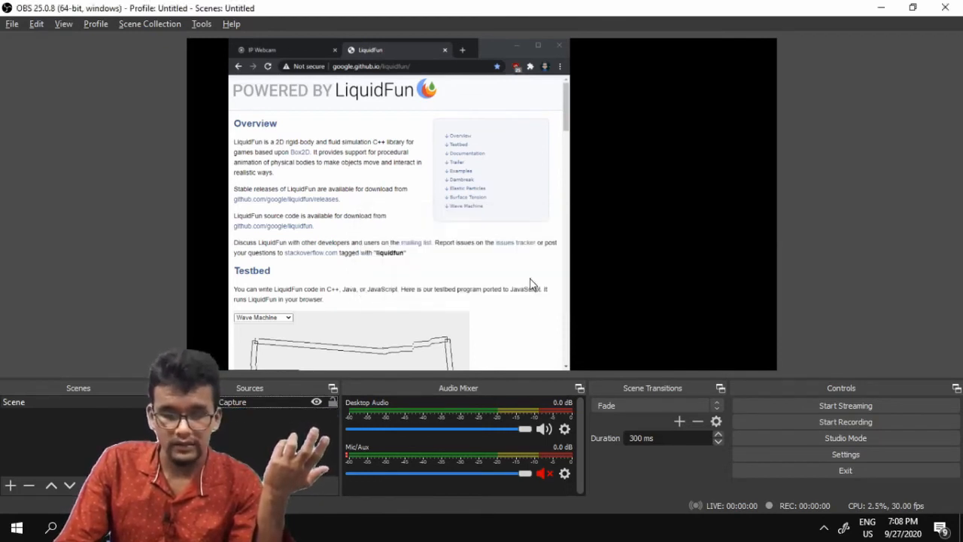
- Switch to Chrome, maximize its window, and return to OBS
key(alt+Tab)
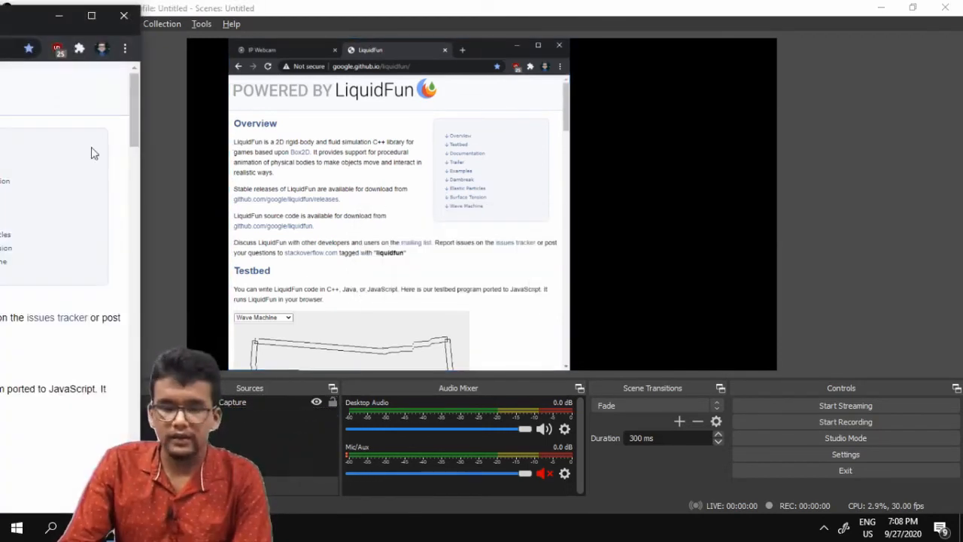
click(98, 16)
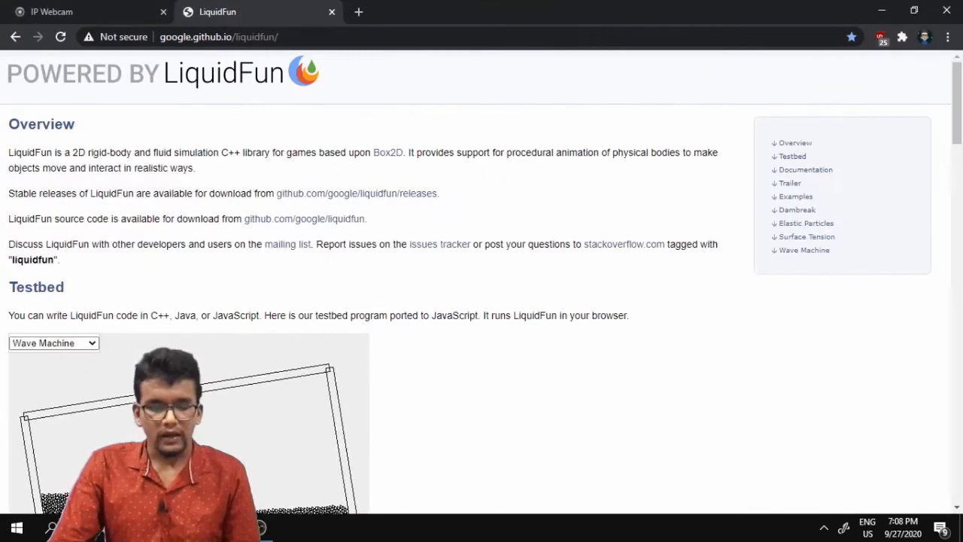
click(263, 528)
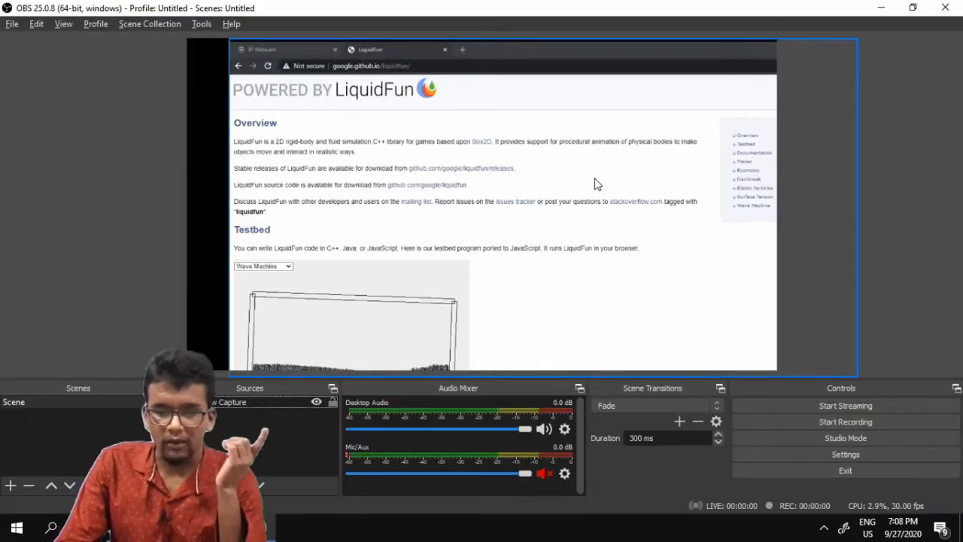
- Align the enlarged Window Capture source with the canvas's upper-left corner and scale it down to fit the canvas width
click(572, 183)
drag(591, 188, 553, 188)
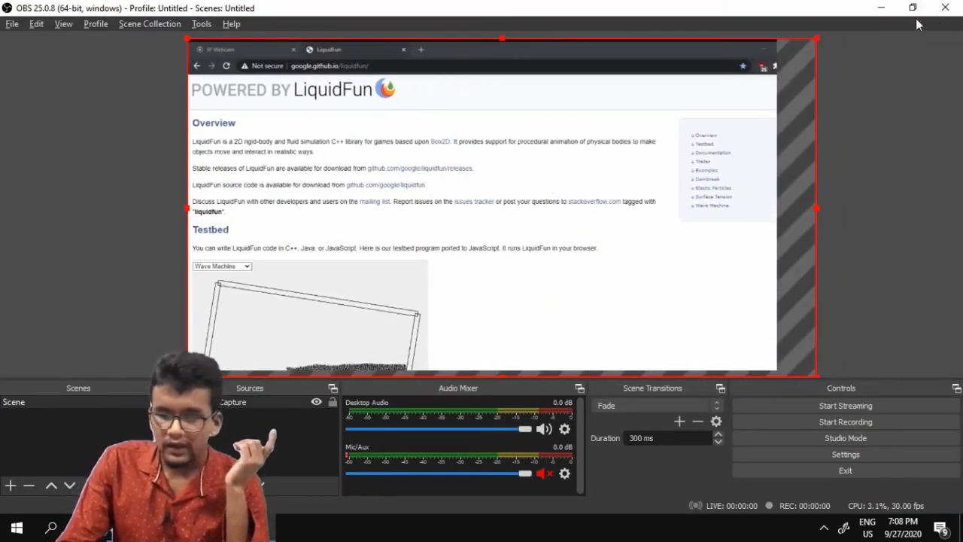
drag(817, 38, 777, 67)
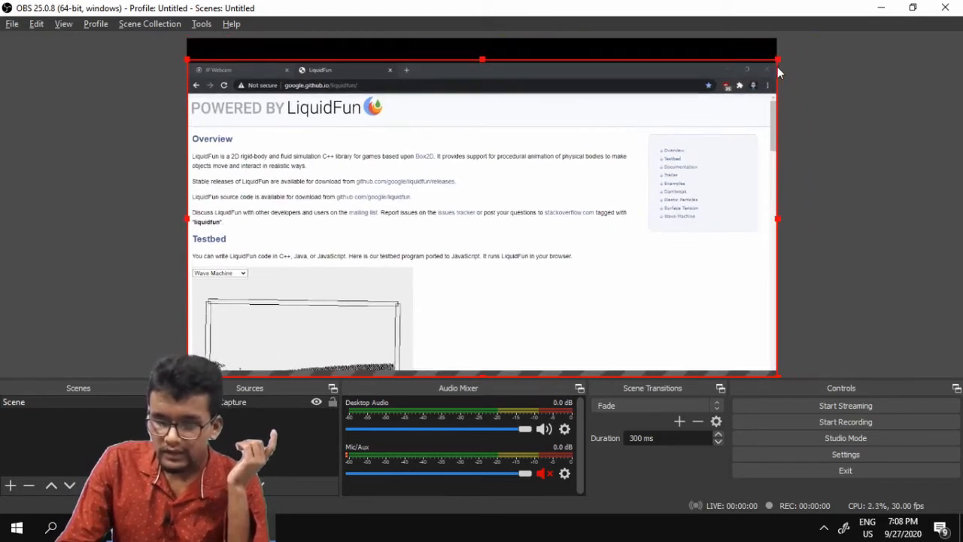
drag(609, 240, 605, 229)
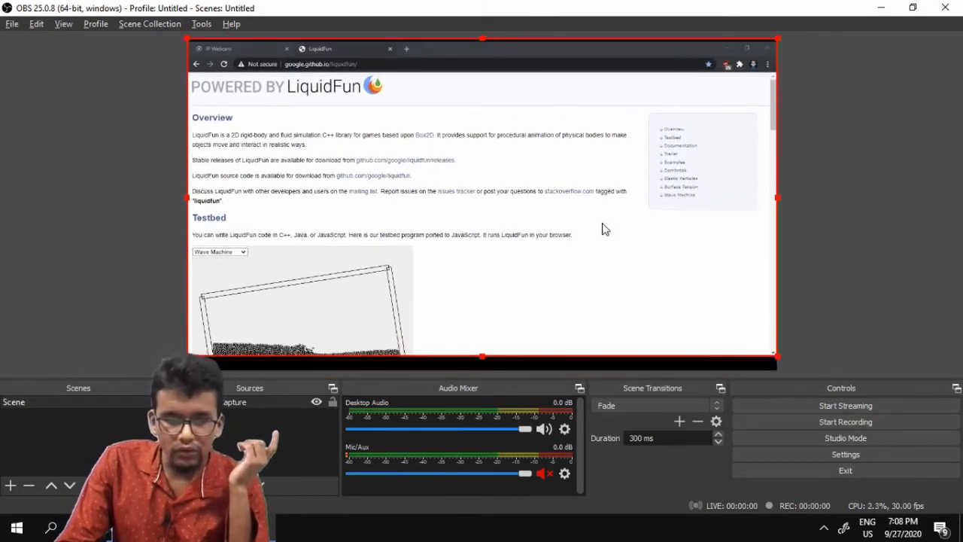
- Deselect the Window Capture source, temporarily mark the canvas's upper edge and the empty strip at its bottom, and clear the marks
click(654, 372)
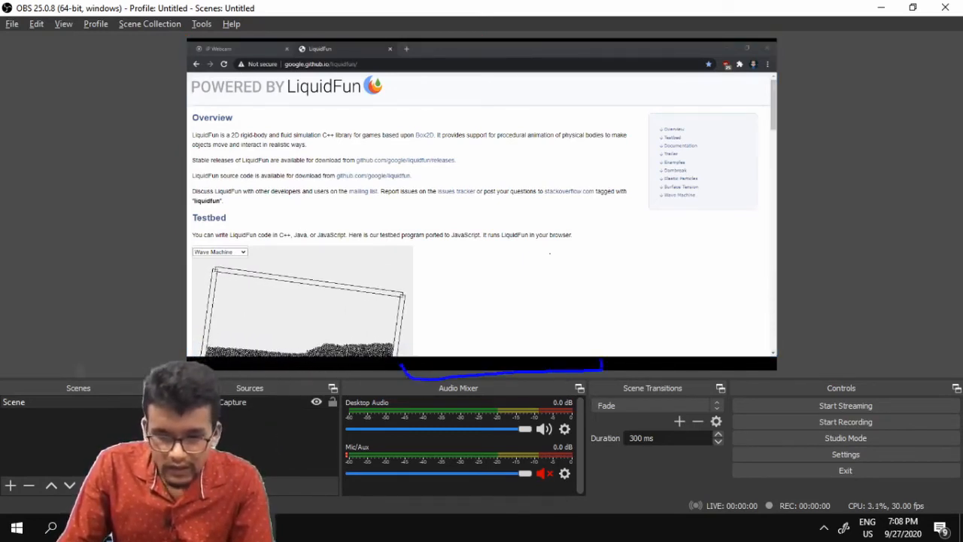
mouse_move(305, 33)
mouse_down()
mouse_move(620, 27)
mouse_move(678, 42)
mouse_up()
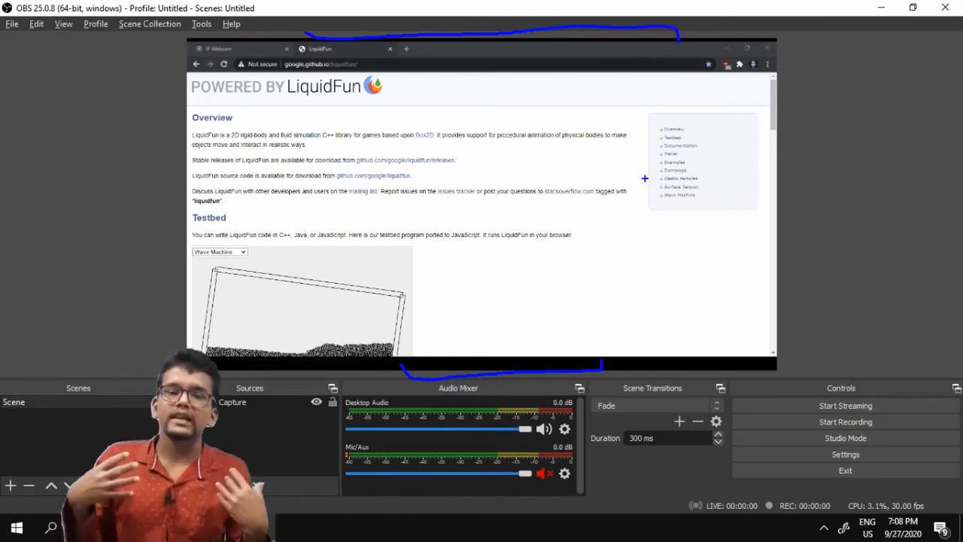
key(Escape)
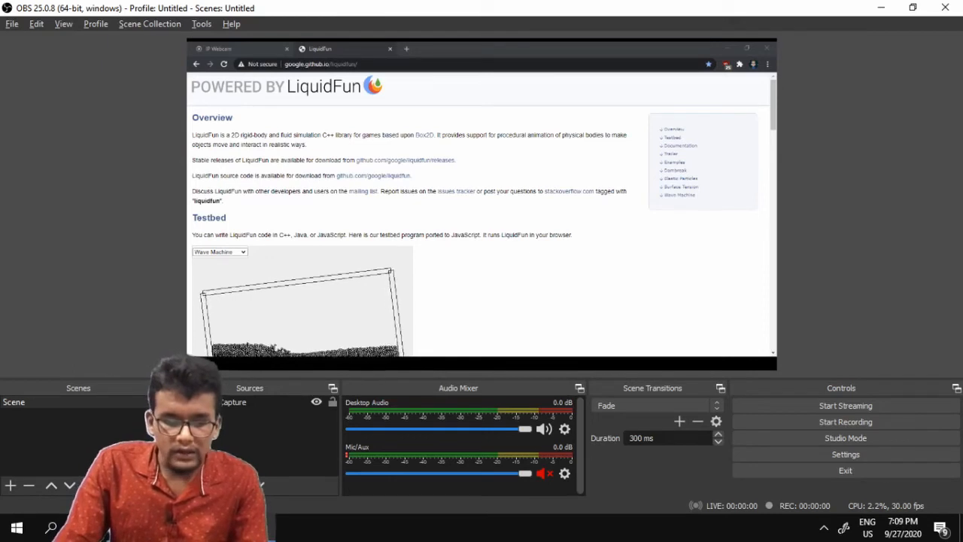
- Switch to Chrome, outline the Windows taskbar and its boundary with the page using temporary pen marks, and return to OBS
key(alt+Tab)
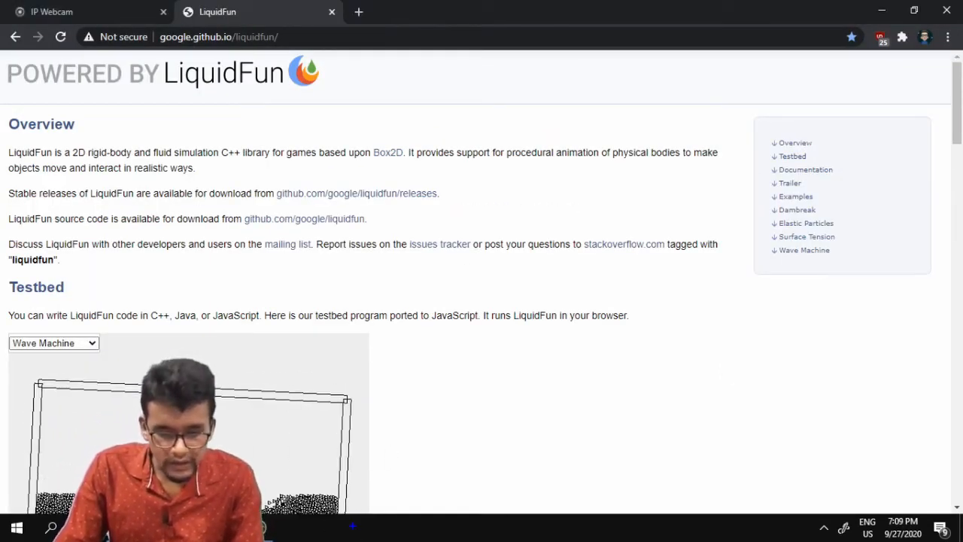
drag(322, 537, 736, 539)
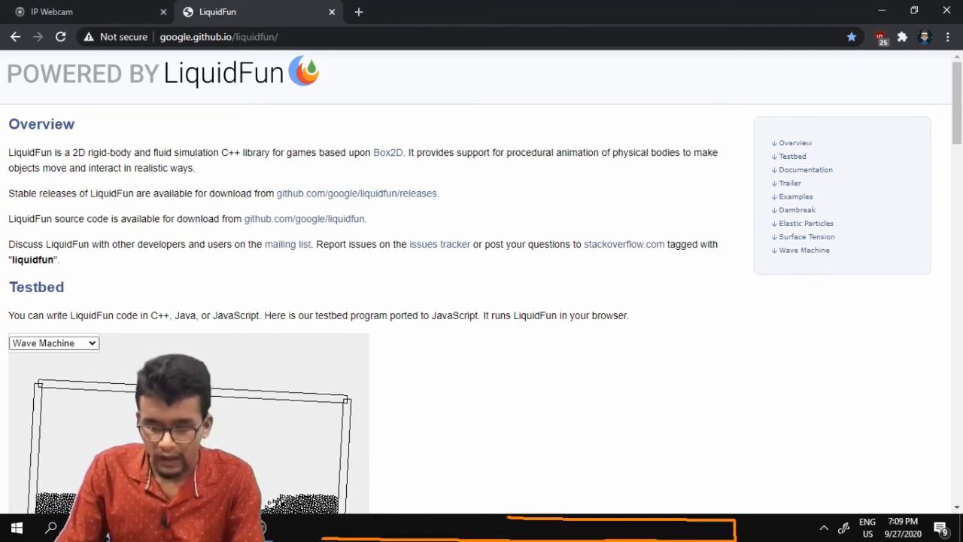
mouse_move(509, 518)
mouse_down()
mouse_move(323, 521)
mouse_move(793, 527)
mouse_move(394, 520)
mouse_up()
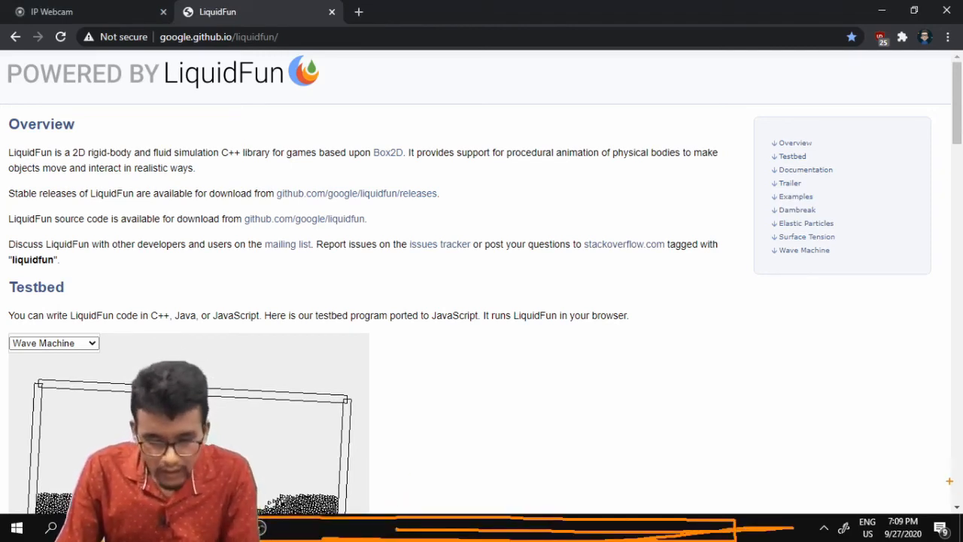
drag(951, 497, 429, 508)
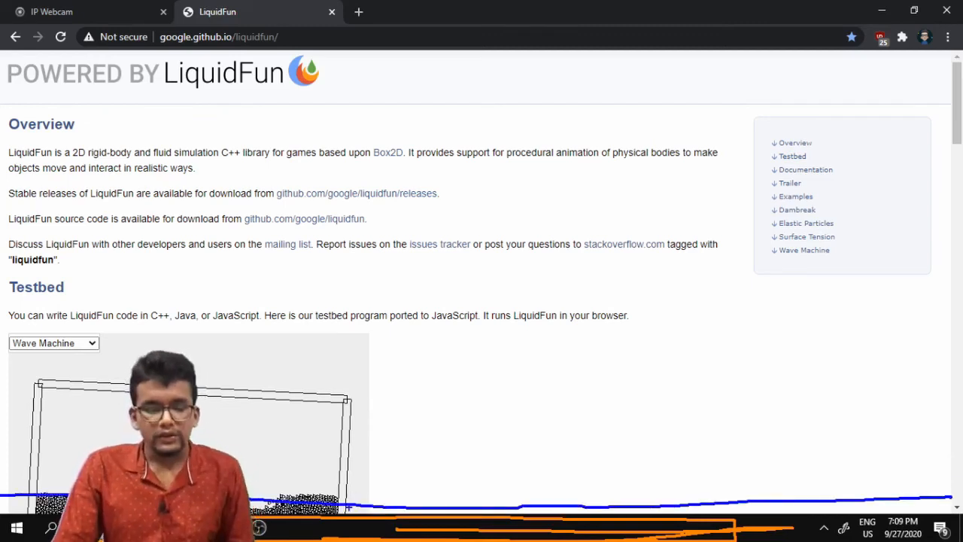
key(Escape)
click(259, 527)
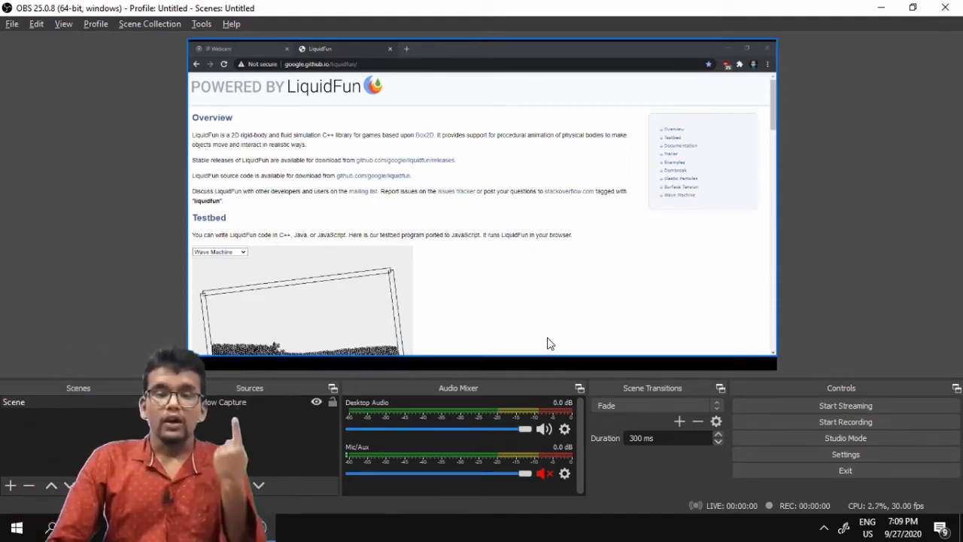
- Restore OBS from maximized to a smaller window, move it aside, and bring the Chrome LiquidFun page to the front
click(914, 8)
drag(569, 36, 658, 22)
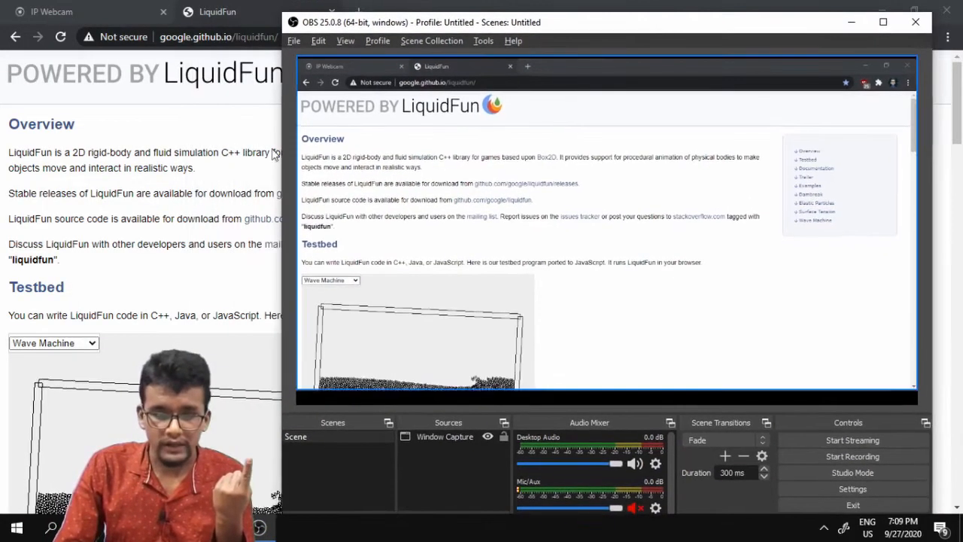
click(222, 134)
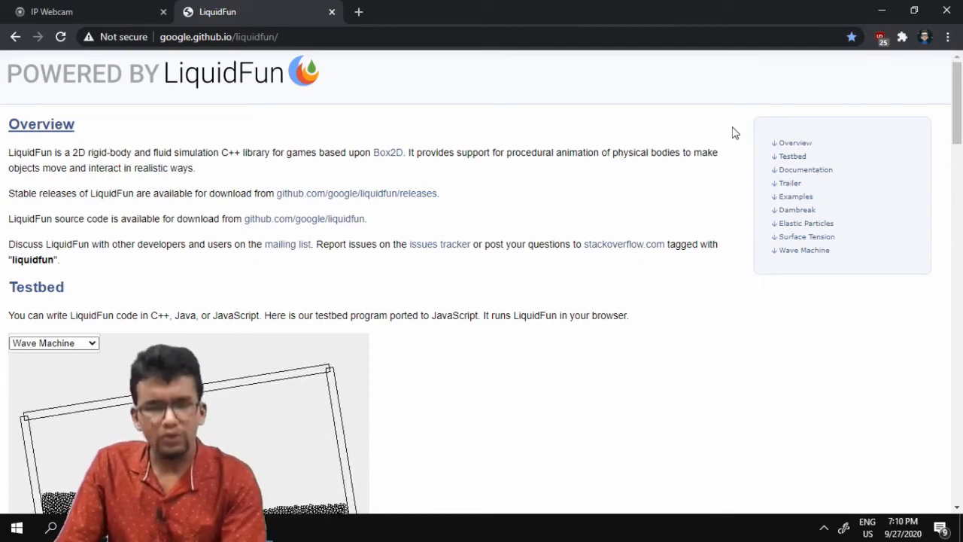
- Show the LiquidFun page full screen, temporarily outline the screen's edges with pen marks, and switch to another window and back
key(F11)
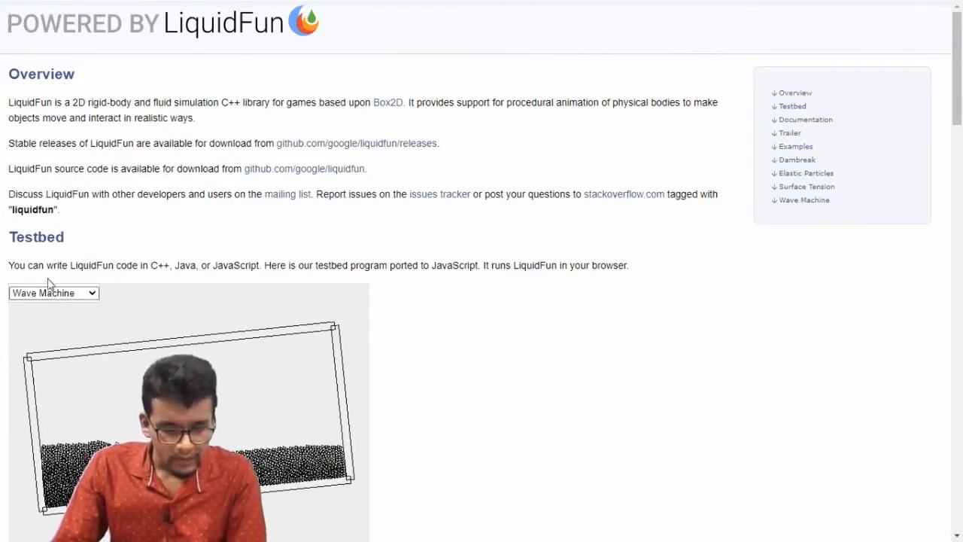
mouse_move(12, 1)
mouse_down()
mouse_move(962, 7)
mouse_move(960, 539)
mouse_move(369, 539)
mouse_up()
drag(2, 500, 20, 2)
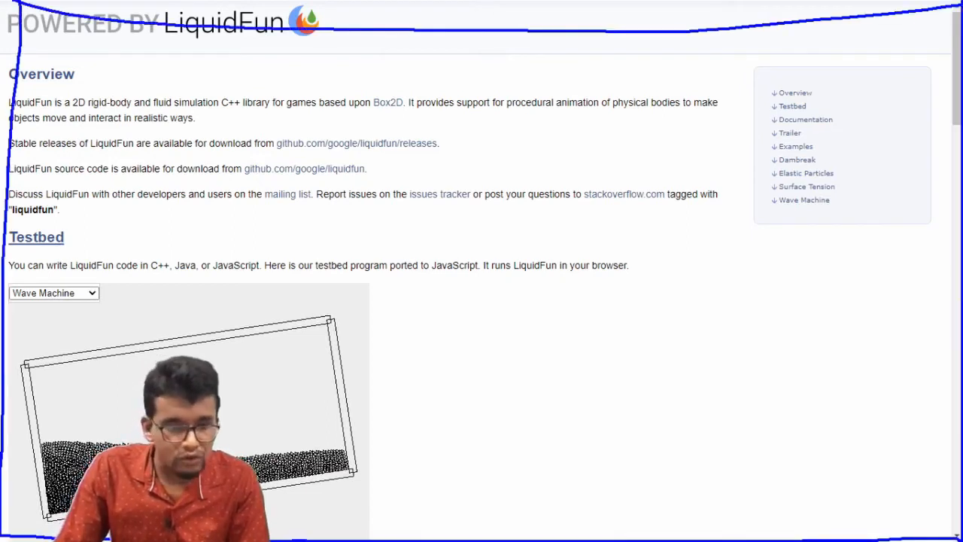
key(Escape)
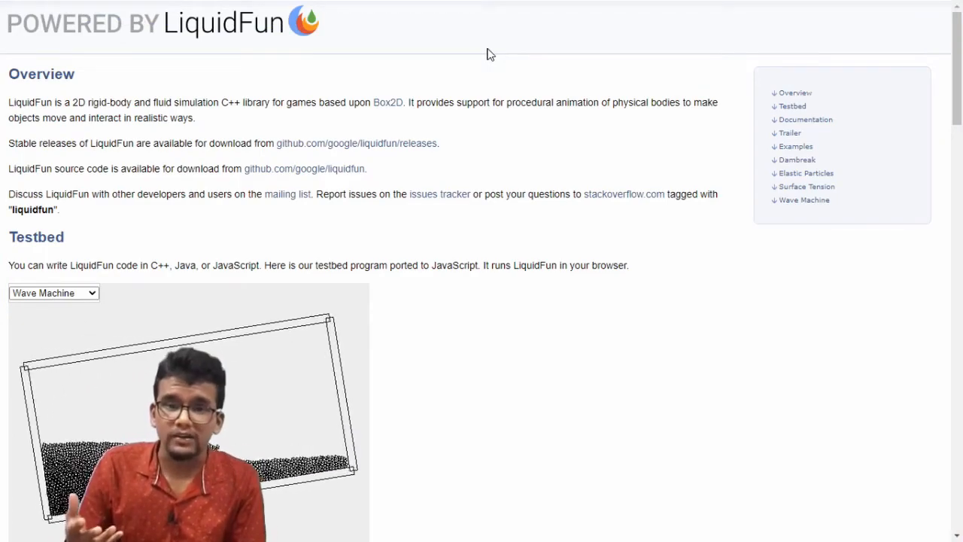
key(alt+Tab)
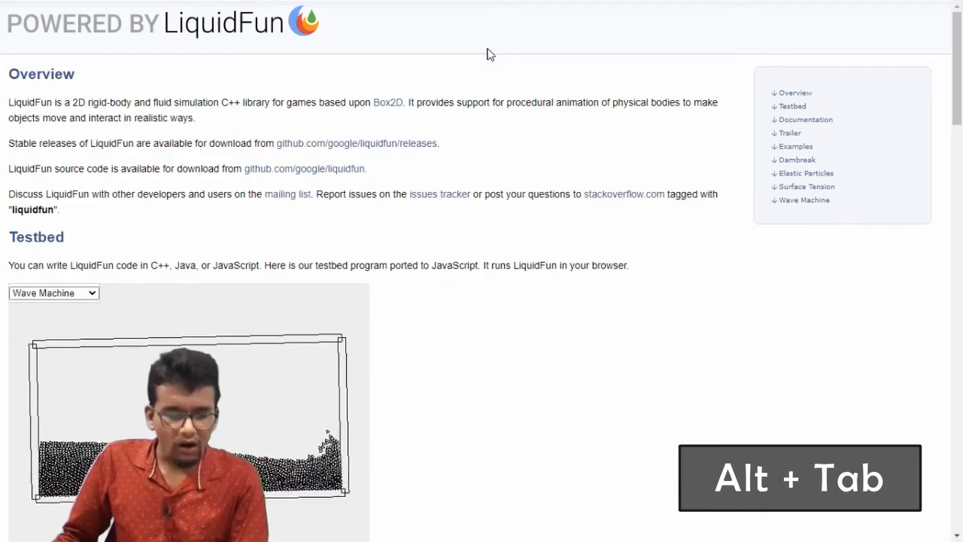
key(alt+Tab)
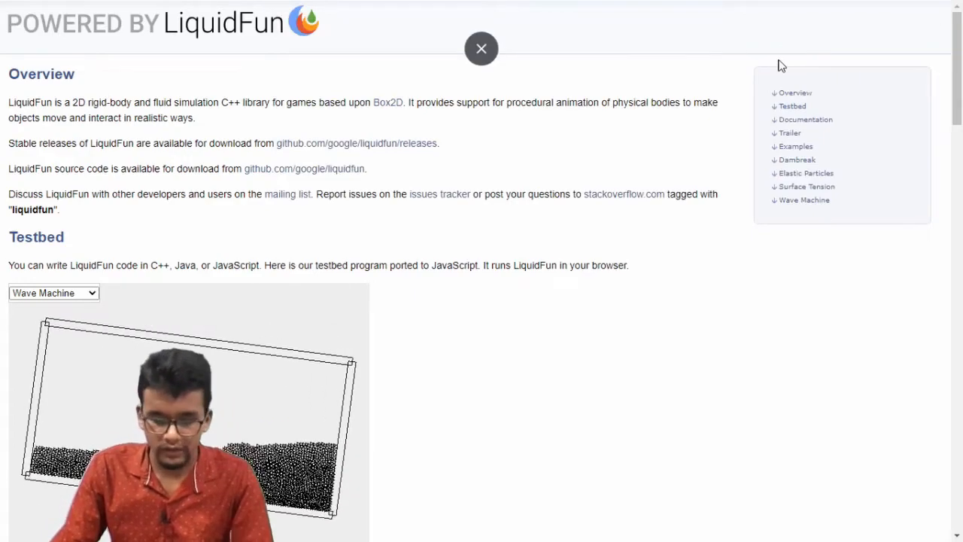
- Leave full screen to view Chrome's main menu, close the menu, and return the LiquidFun page to full screen
key(F11)
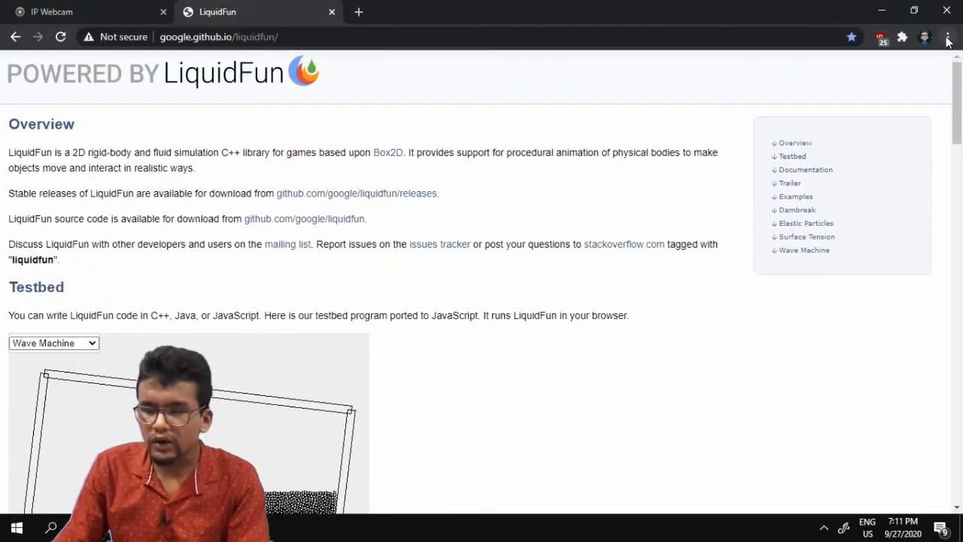
click(947, 39)
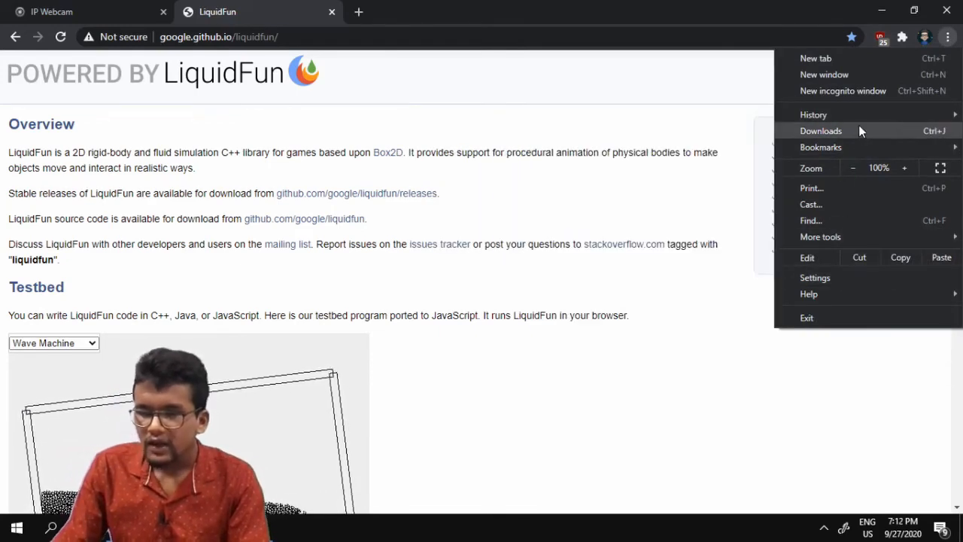
mouse_move(835, 114)
click(525, 79)
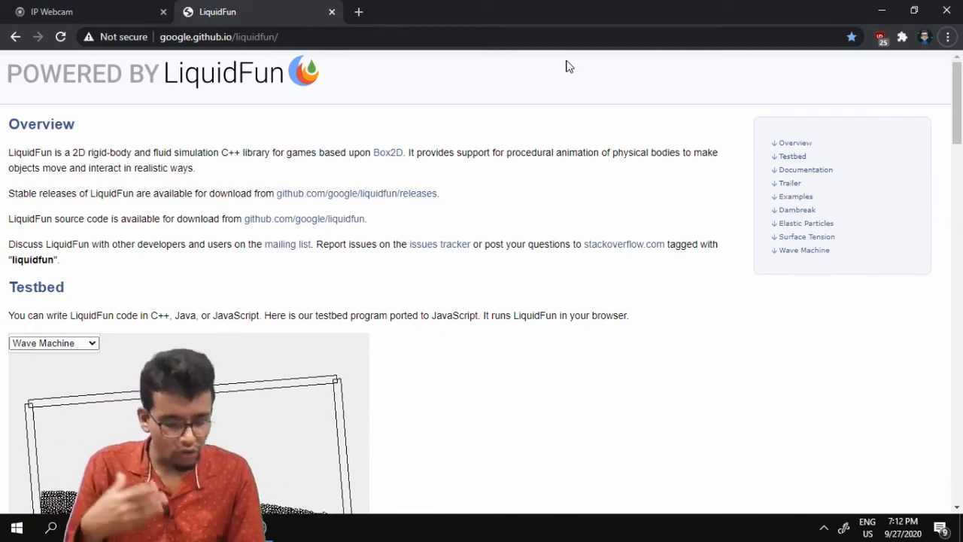
key(F11)
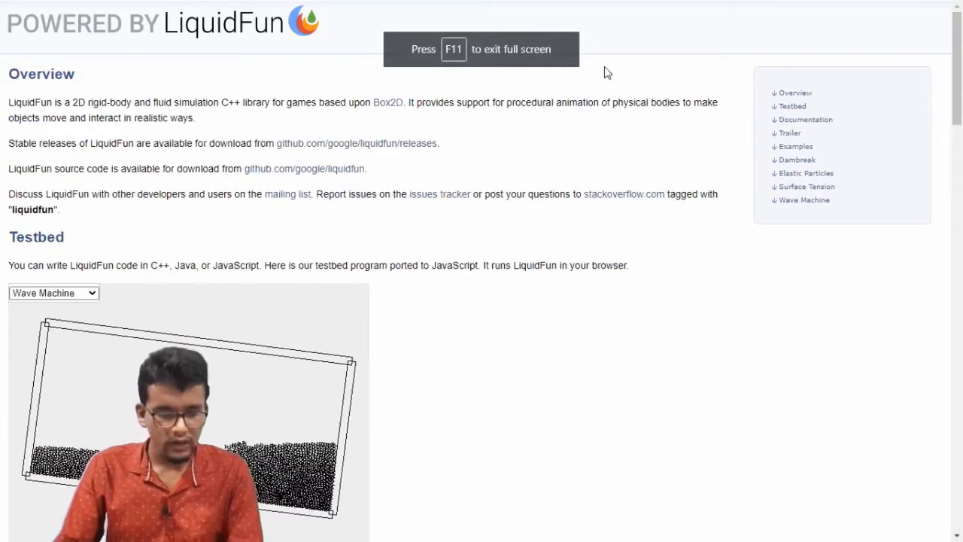
- Switch to OBS to check the full-screen page in the Window Capture preview, and return to Chrome
key(alt+Tab)
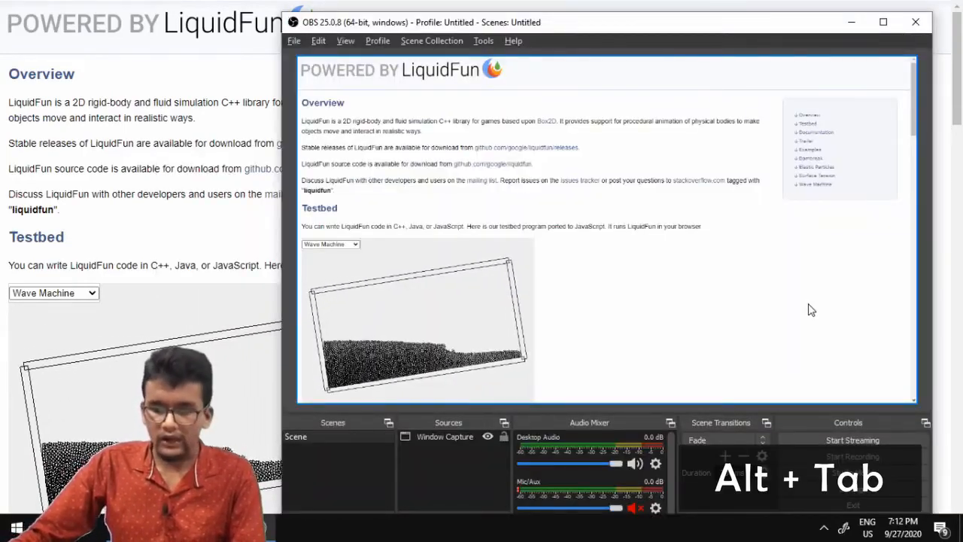
key(alt+Tab)
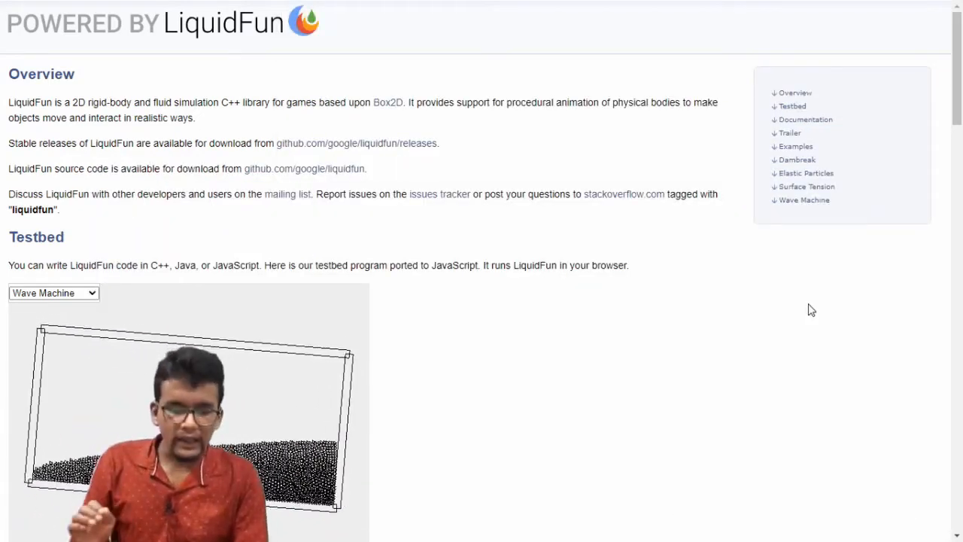
- Cycle repeatedly through the open Chrome, OBS and File Explorer windows in the window switcher, and bring OBS to the front
key(alt+Tab)
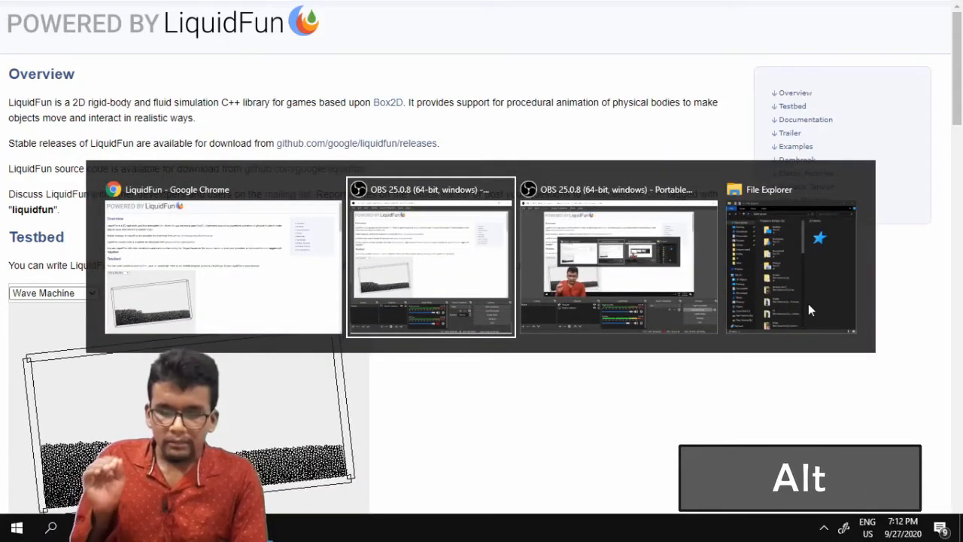
key(alt+Tab)
key(alt+Tab)
key(alt+Tab)
key(alt+Tab)
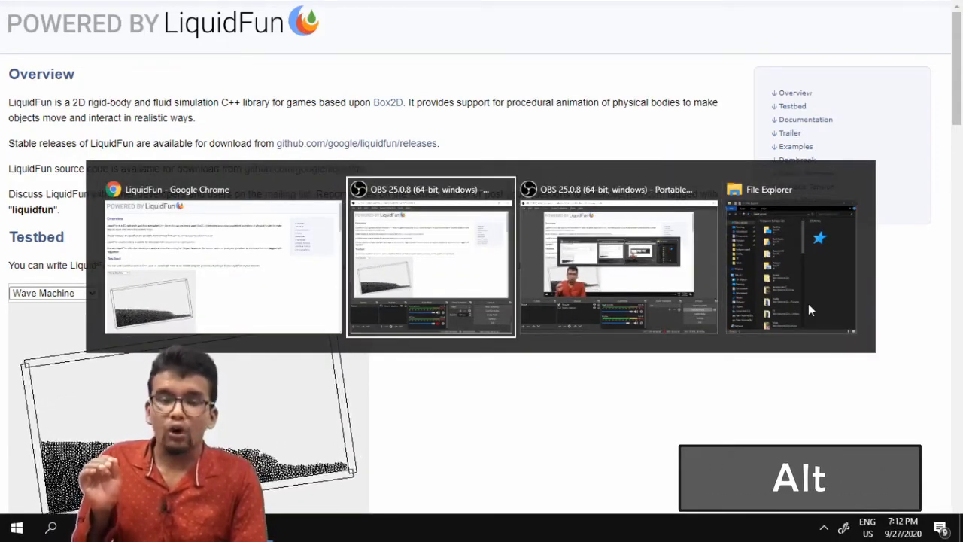
key(alt+Tab)
key(alt+Tab)
key(alt+Tab)
key(alt+Tab)
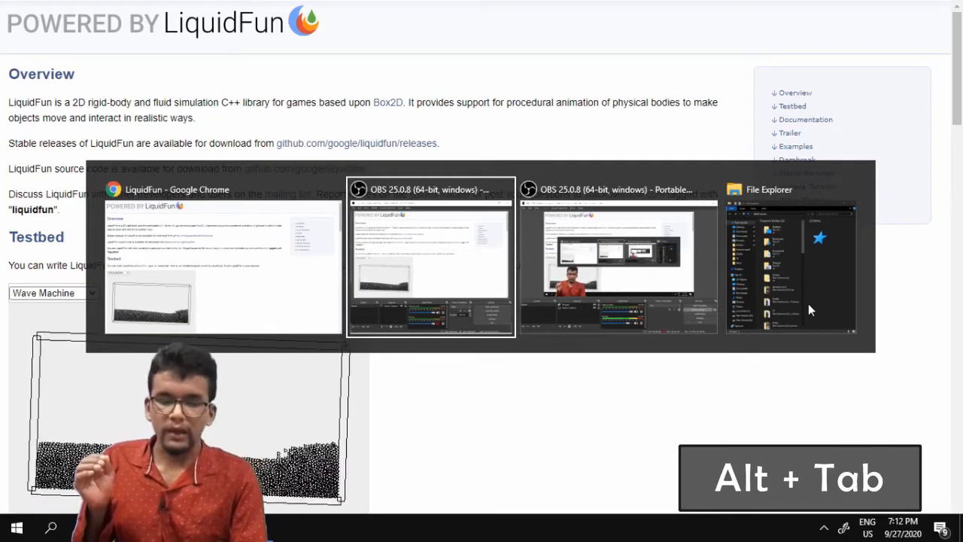
key(alt+Tab)
key(alt+Tab)
key(alt+Tab)
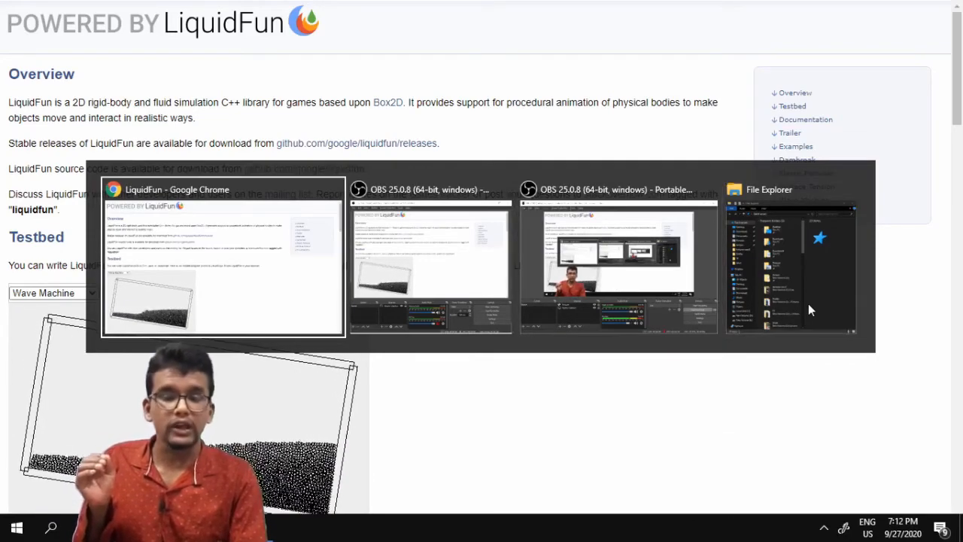
key(alt+Tab)
key(alt+Tab)
key(alt+Tab)
key(alt+Tab)
key(alt+Tab)
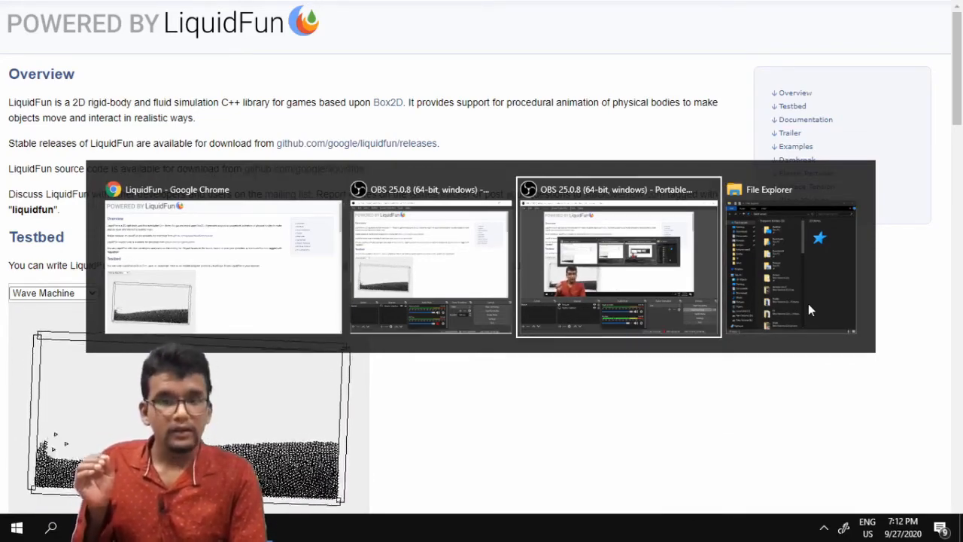
key(alt+Tab)
key(alt+Tab)
key(alt+Tab)
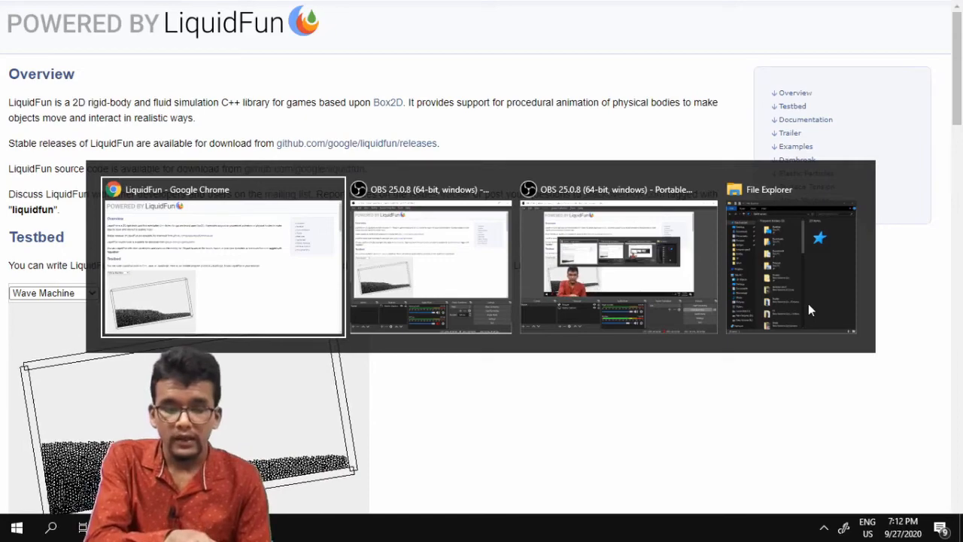
key(alt+Tab)
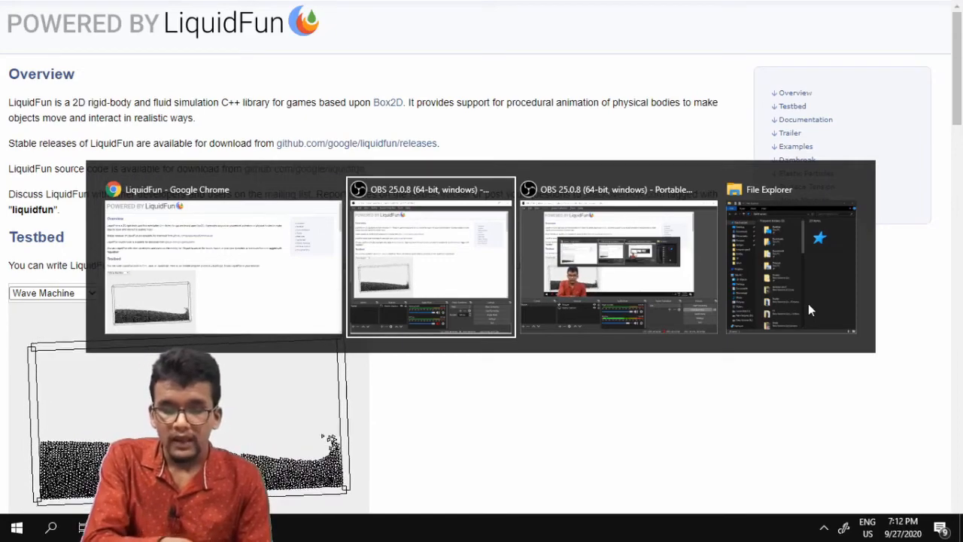
key(alt+Tab)
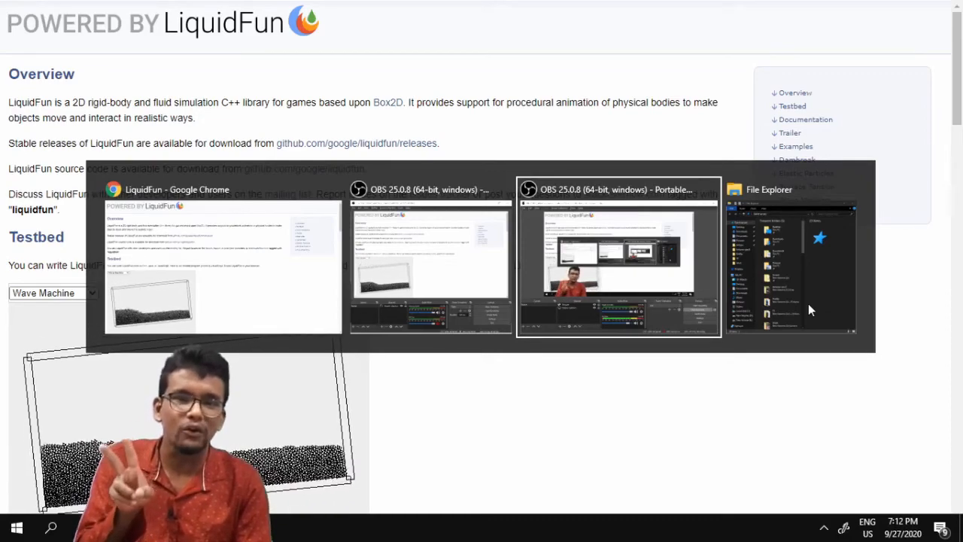
key(alt+Tab)
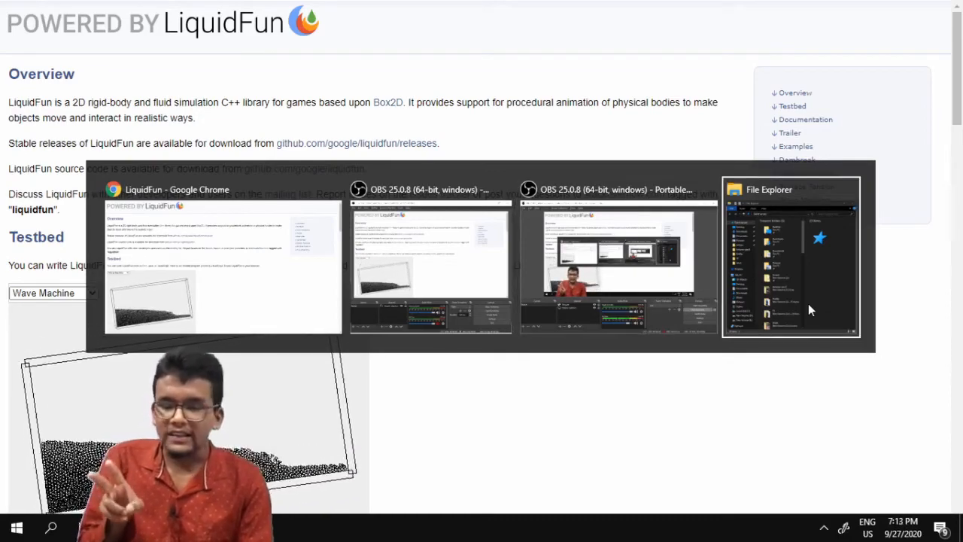
key(alt+Tab)
key(alt+Tab)
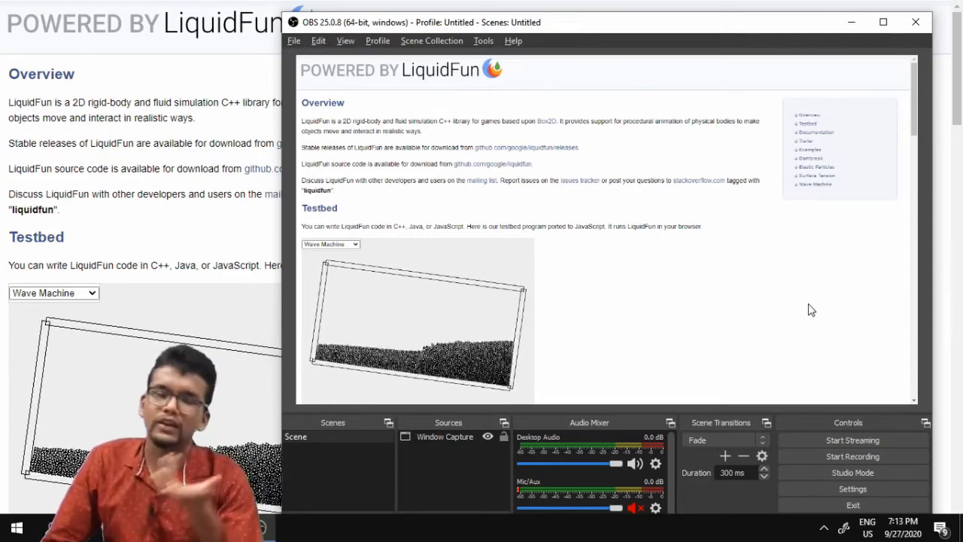
- Start recording the scene with the Window Capture source in OBS, and stop the recording
click(843, 459)
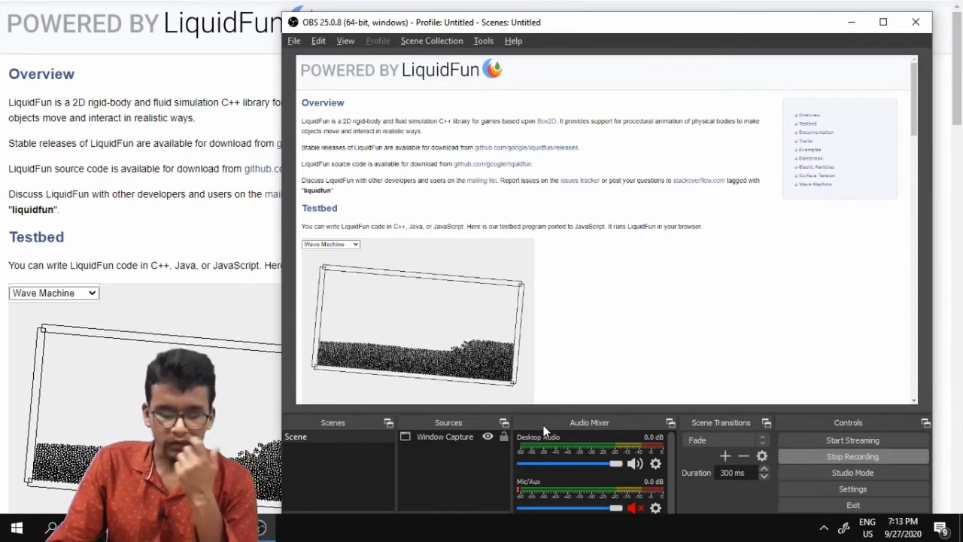
click(877, 456)
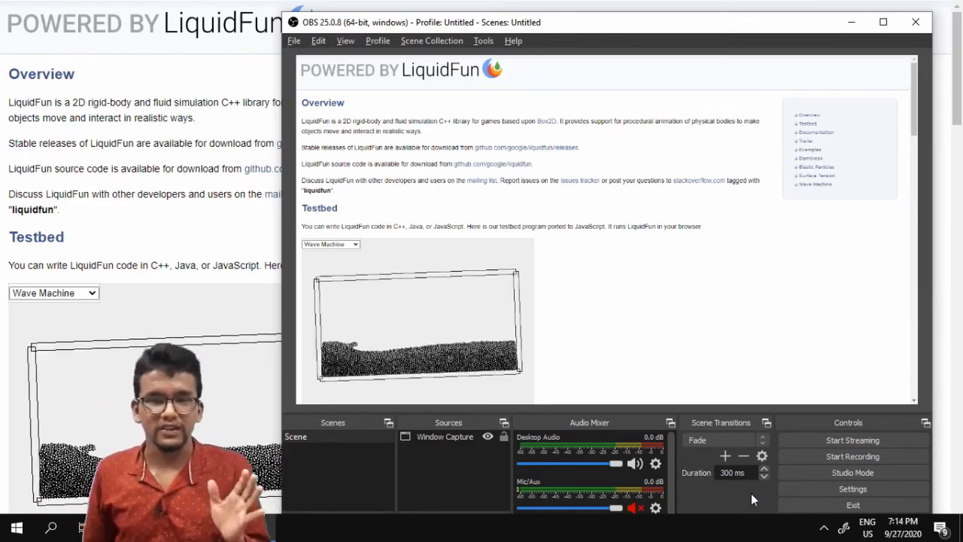
- Return to the full-screen LiquidFun page in Chrome and cycle through the open windows to the portable OBS window
key(alt+Tab)
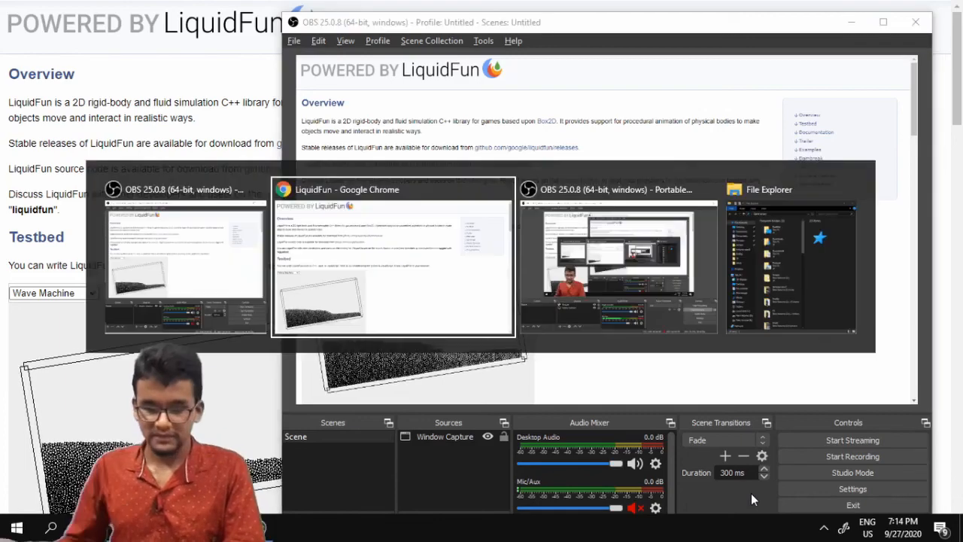
key(alt+Tab)
key(Tab)
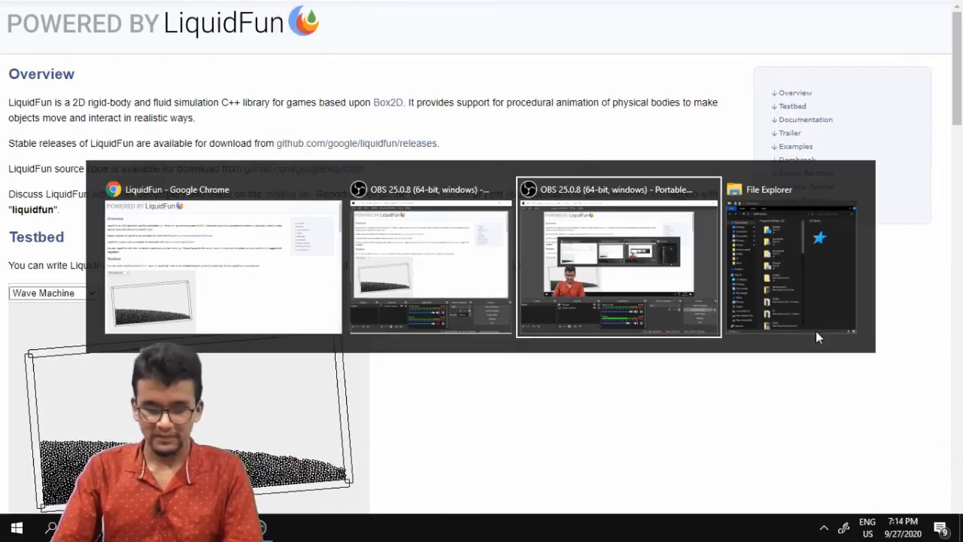